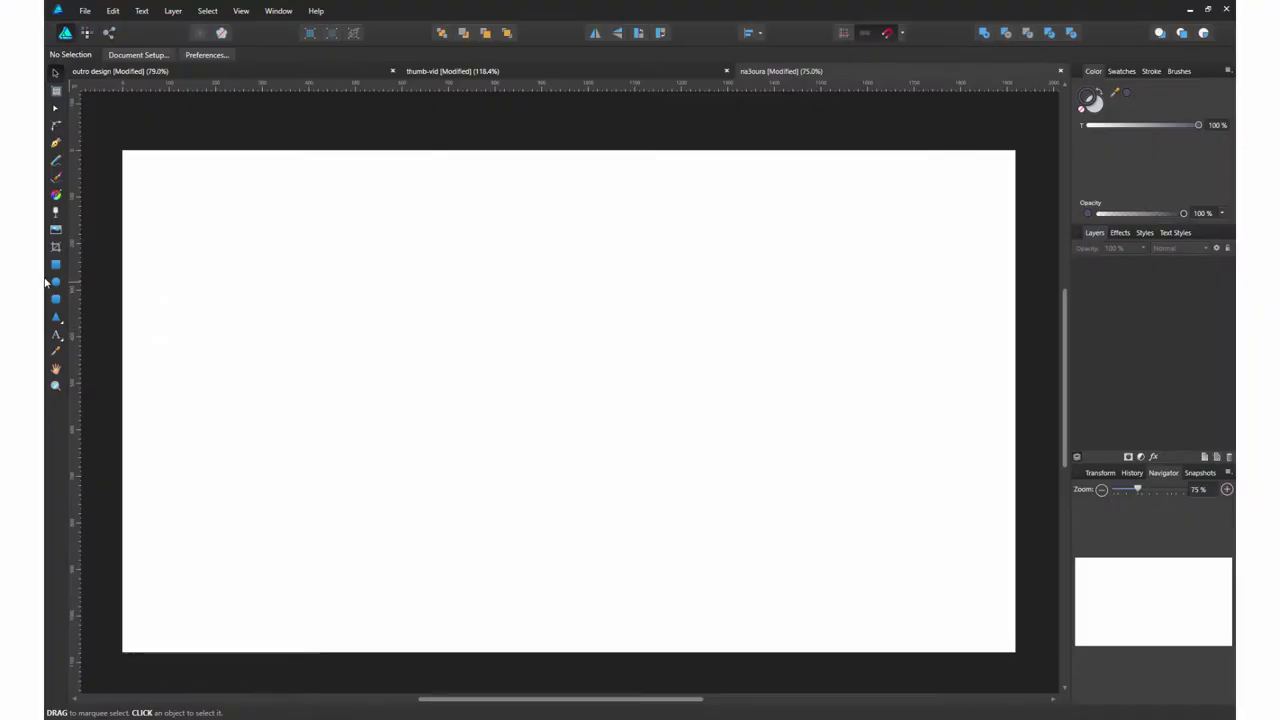
- Draw the camera-body square and round its corners
{"action": "left_click_drag", "start_coordinate": [438, 252], "coordinate": [691, 497]}
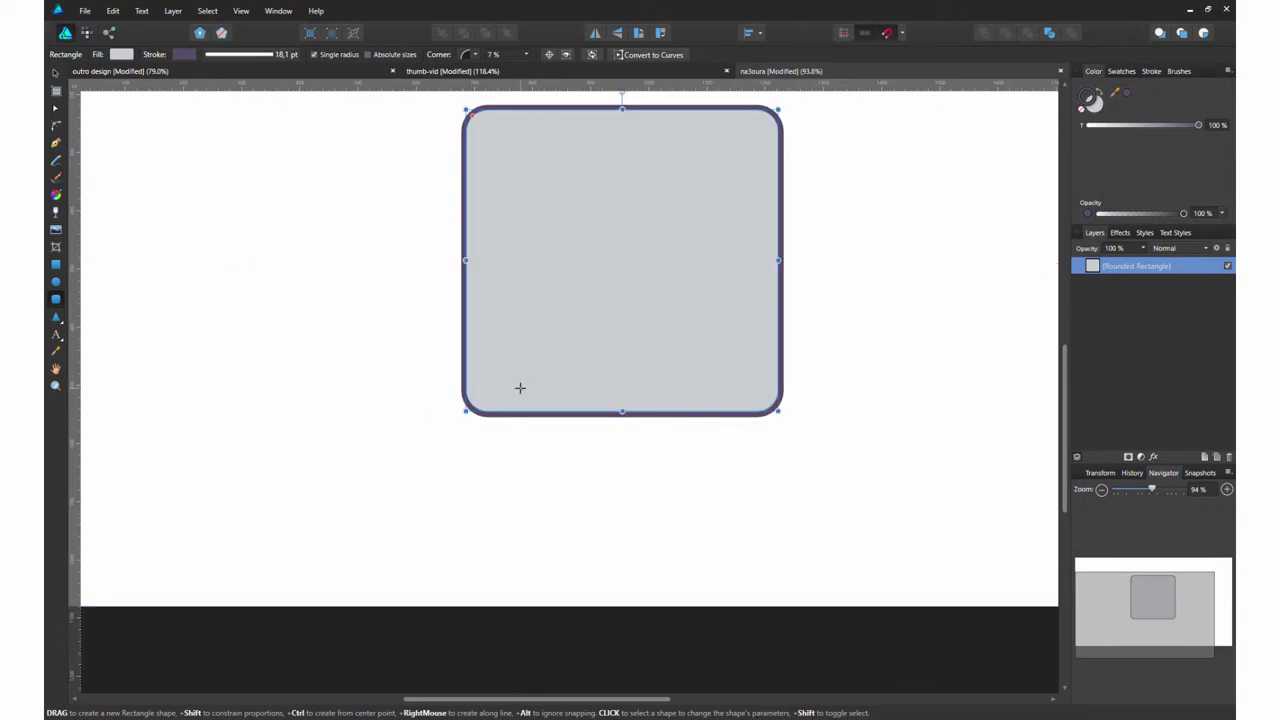
{"action": "left_click", "coordinate": [314, 54]}
{"action": "key", "text": "Return"}
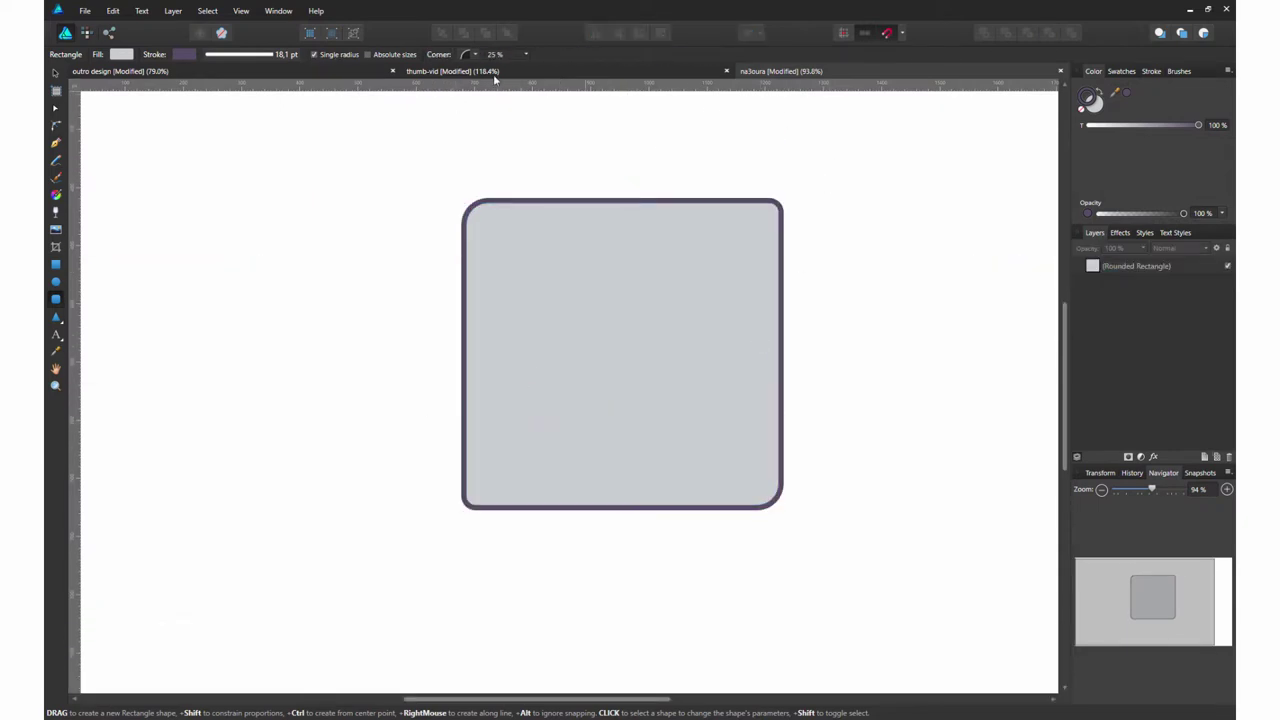
- Draw a long horizontal bar across the body's middle and convert the body to curves
{"action": "key", "text": "ctrl+d"}
{"action": "left_click_drag", "start_coordinate": [820, 349], "coordinate": [428, 400]}
{"action": "left_click", "coordinate": [523, 289]}
{"action": "key", "text": "ctrl+Return"}
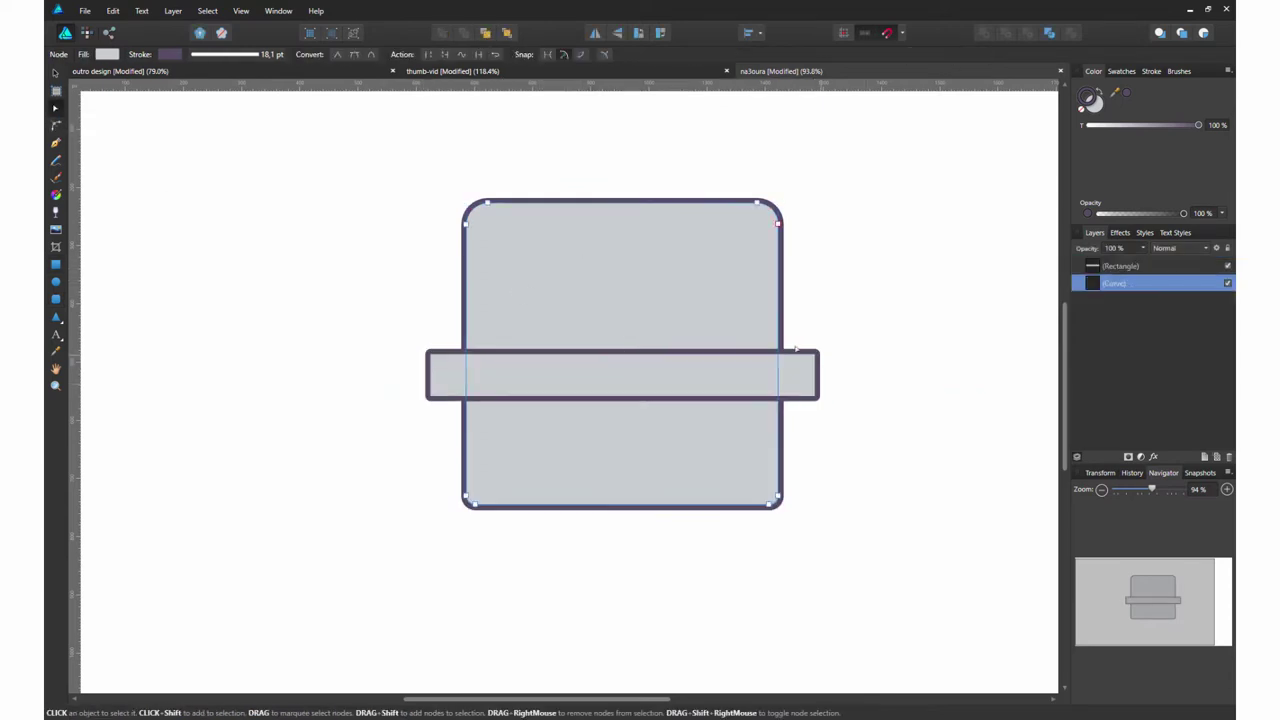
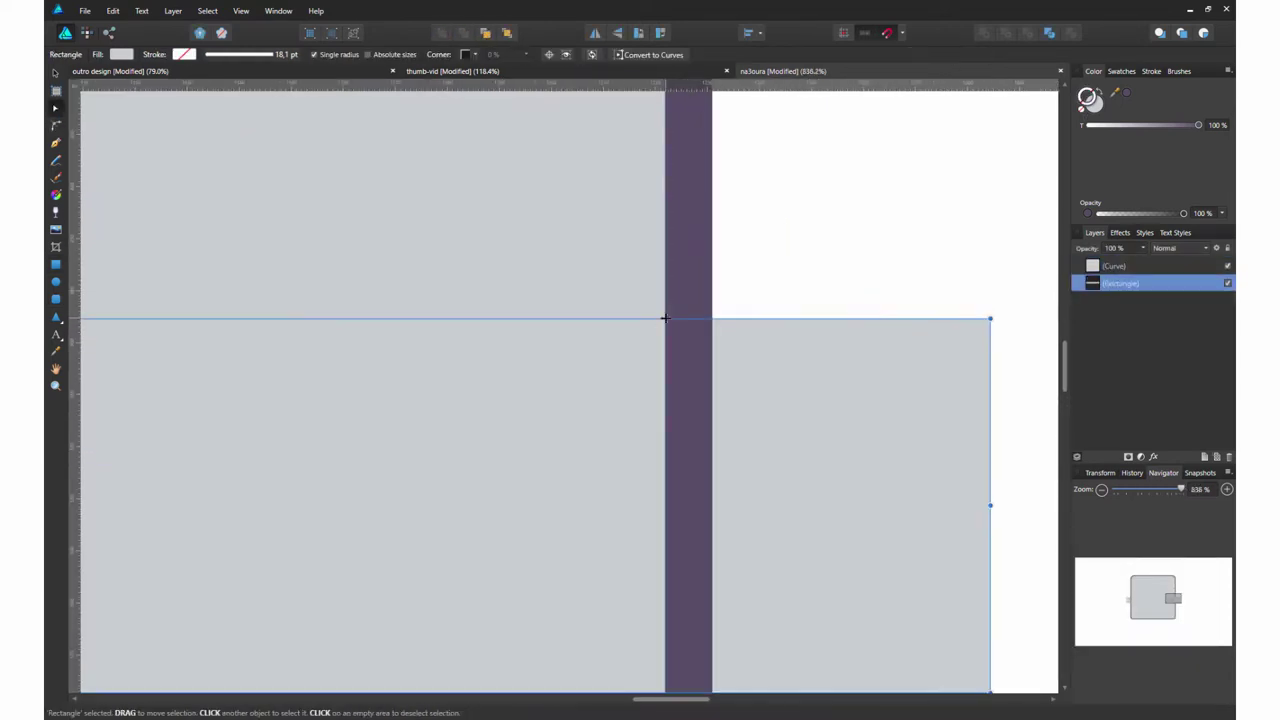
- Undo the last strip edit and flare the body's sides by moving its side nodes
{"action": "key", "text": "ctrl+shift+z"}
{"action": "scroll", "coordinate": [668, 326], "scroll_direction": "down", "scroll_amount": 3}
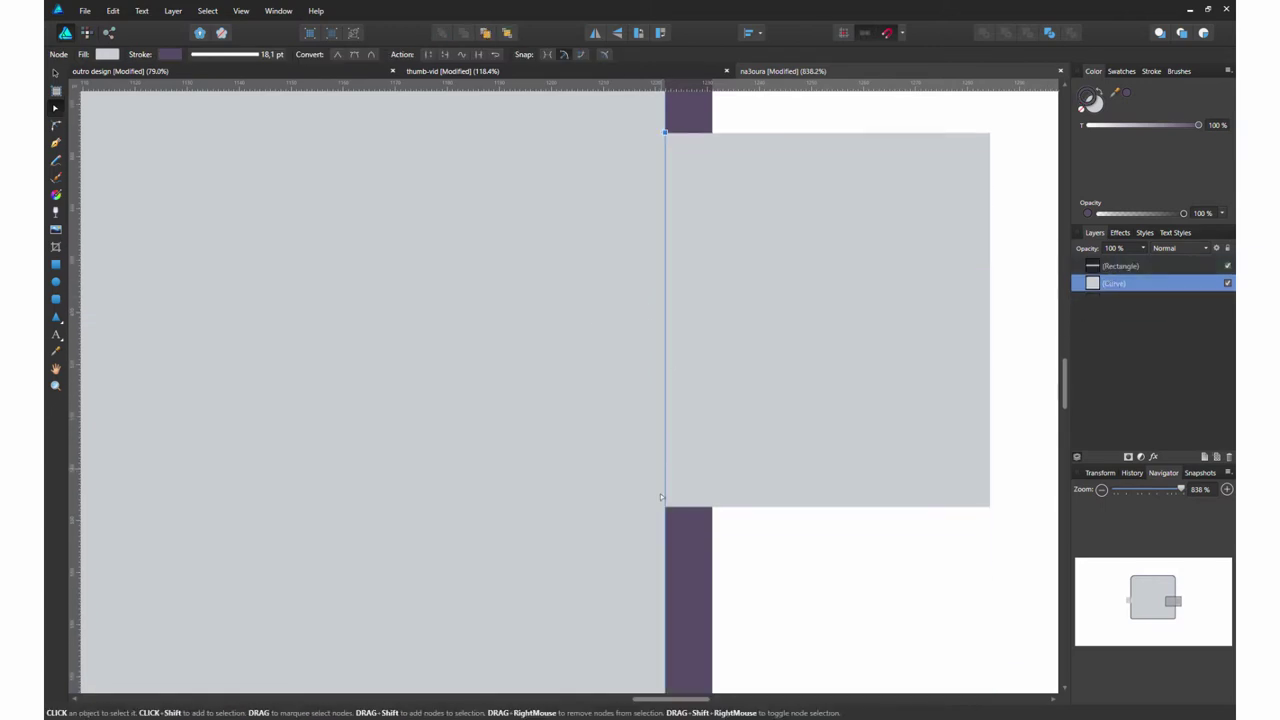
{"action": "scroll", "coordinate": [657, 466], "scroll_direction": "down", "scroll_amount": 4, "text": "ctrl"}
{"action": "scroll", "coordinate": [243, 423], "scroll_direction": "up", "scroll_amount": 4, "text": "ctrl"}
{"action": "scroll", "coordinate": [246, 592], "scroll_direction": "down", "scroll_amount": 3}
{"action": "key", "text": "ctrl+0"}
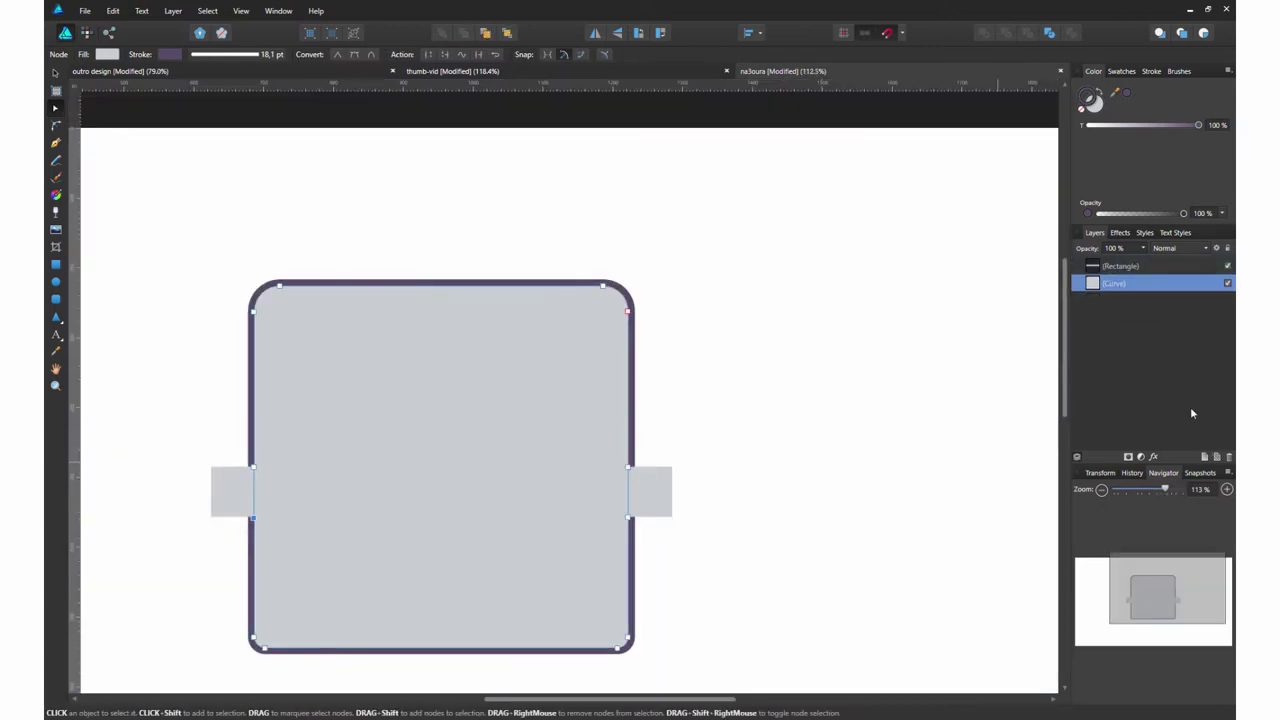
{"action": "key", "text": "ctrl+z"}
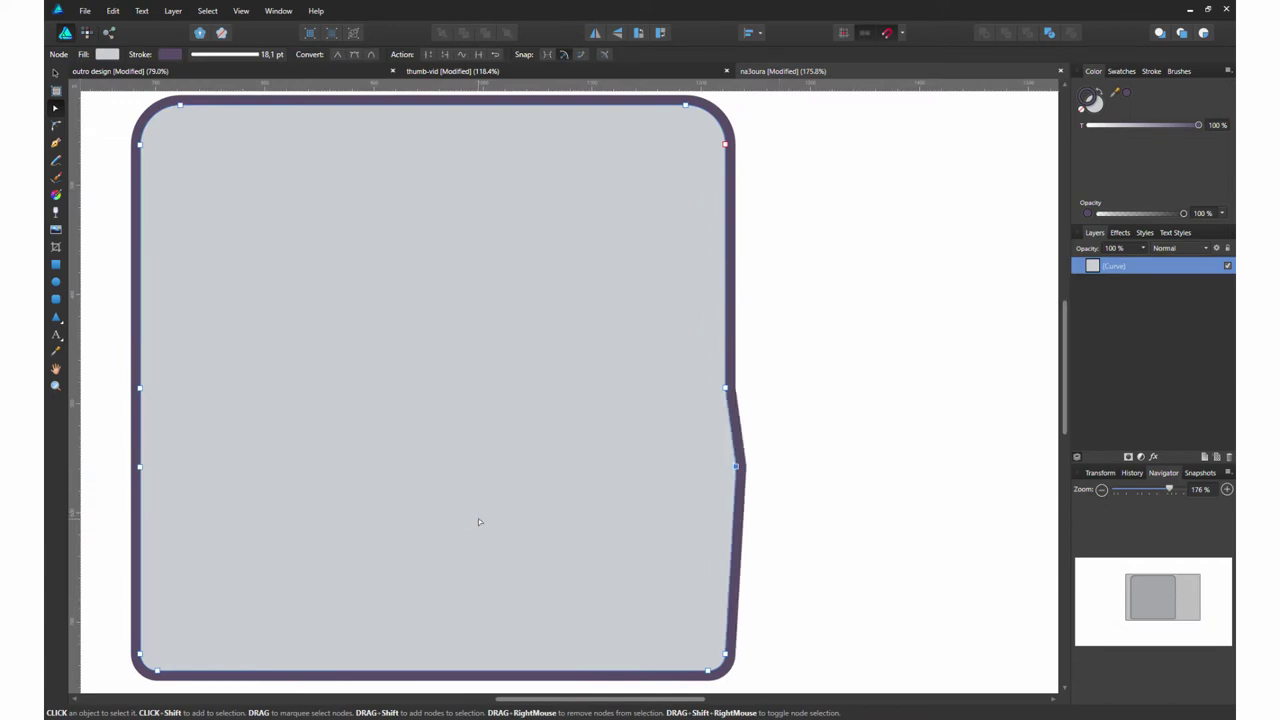
{"action": "scroll", "coordinate": [503, 486], "scroll_direction": "down", "scroll_amount": 3, "text": "ctrl"}
{"action": "left_click_drag", "start_coordinate": [754, 443], "coordinate": [359, 515]}
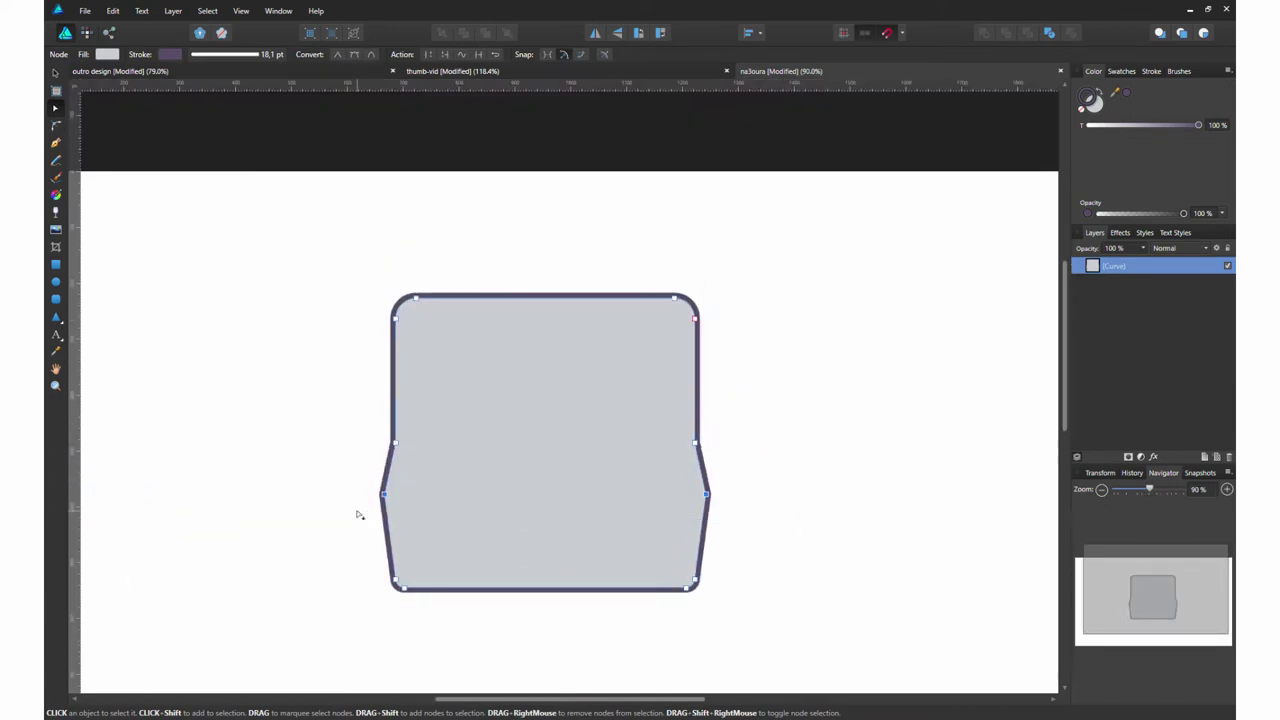
- Duplicate the body curve and nest the copy inside the original as a top highlight
{"action": "scroll", "coordinate": [586, 537], "scroll_direction": "up", "scroll_amount": 2, "text": "ctrl"}
{"action": "left_click", "coordinate": [60, 74]}
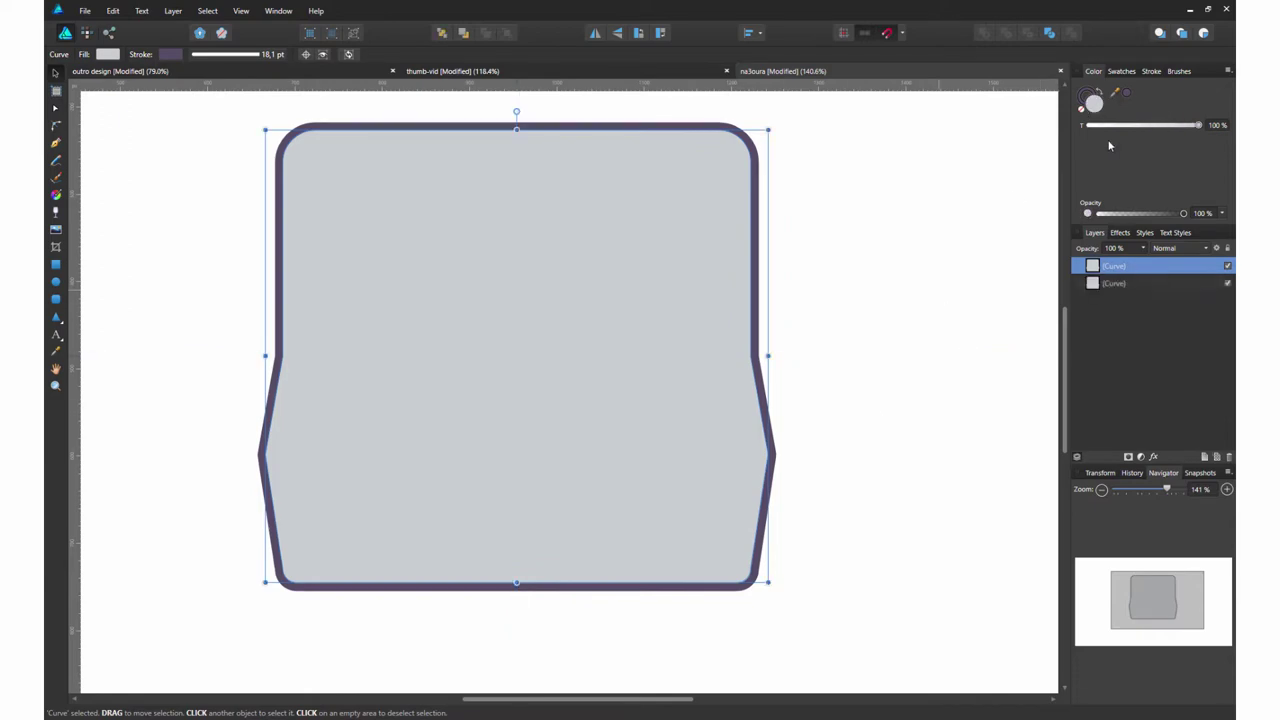
{"action": "key", "text": "ctrl+j"}
{"action": "left_click_drag", "start_coordinate": [1120, 283], "coordinate": [1115, 266]}
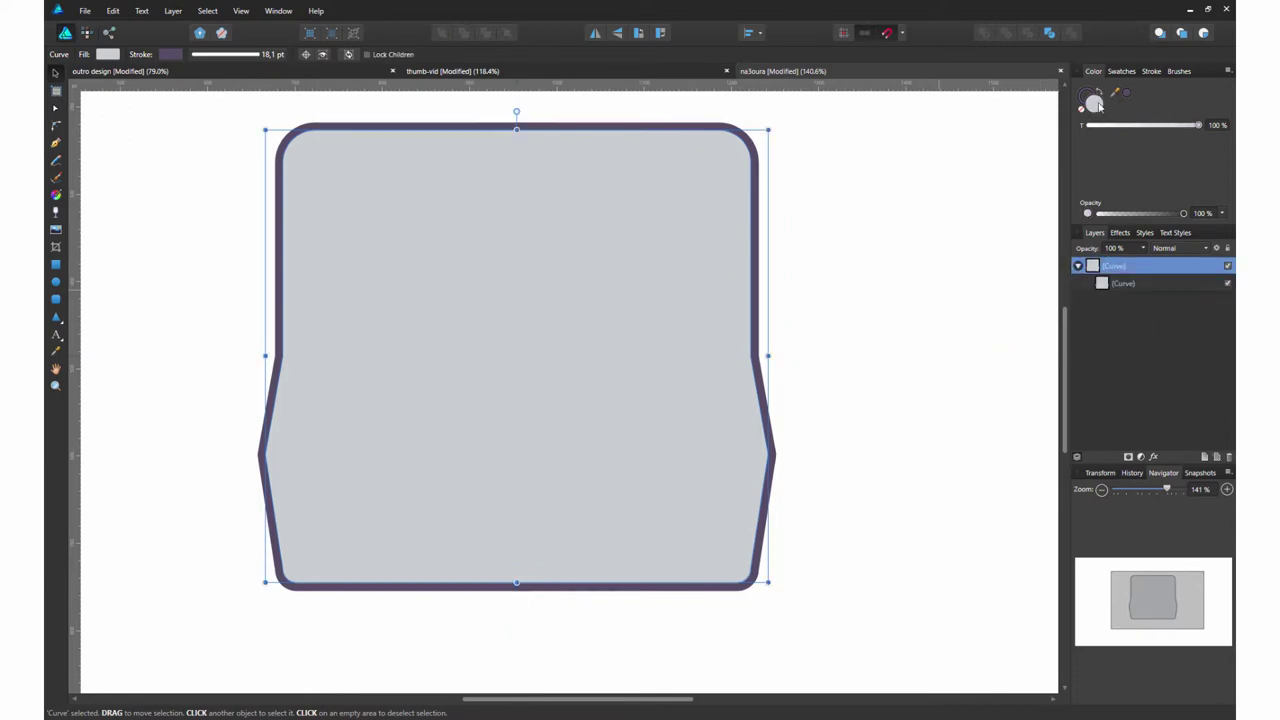
{"action": "left_click", "coordinate": [1123, 283]}
{"action": "left_click", "coordinate": [924, 252]}
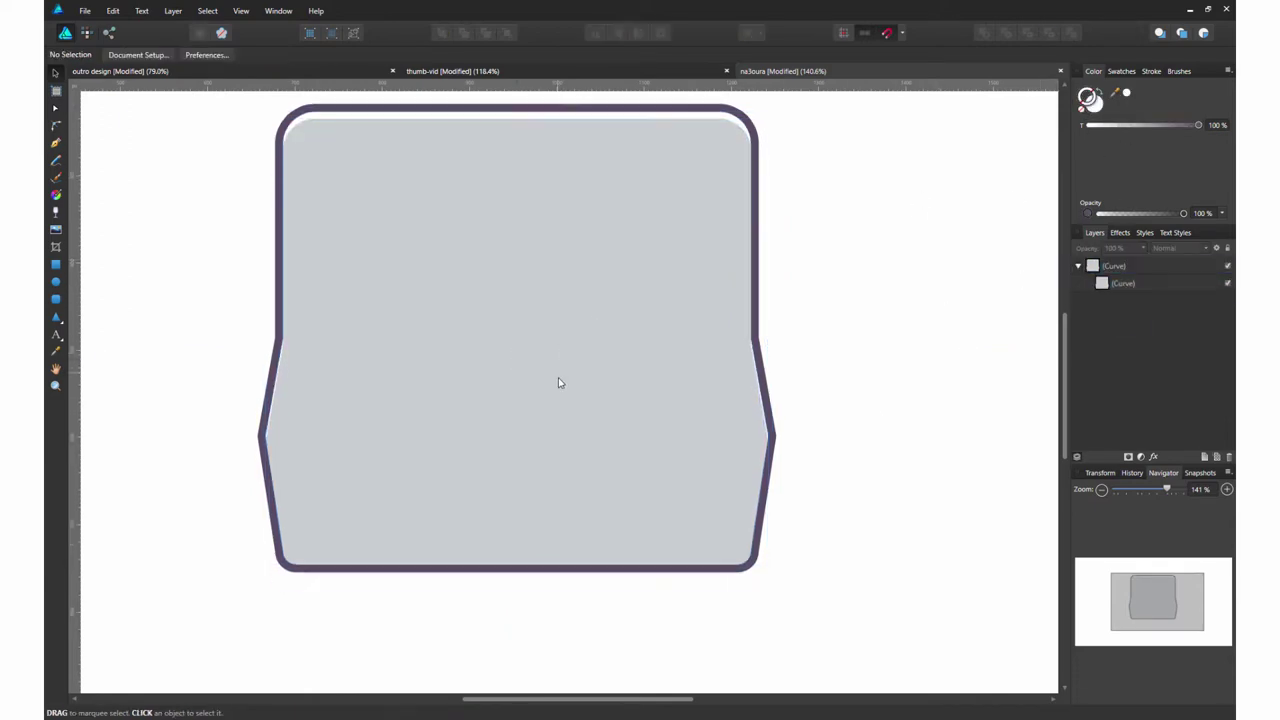
- Draw a pale rectangle band across the body's middle and clip it inside the body
{"action": "scroll", "coordinate": [560, 380], "scroll_direction": "up", "scroll_amount": 2, "text": "ctrl"}
{"action": "key", "text": "m"}
{"action": "left_click_drag", "start_coordinate": [191, 362], "coordinate": [849, 484]}
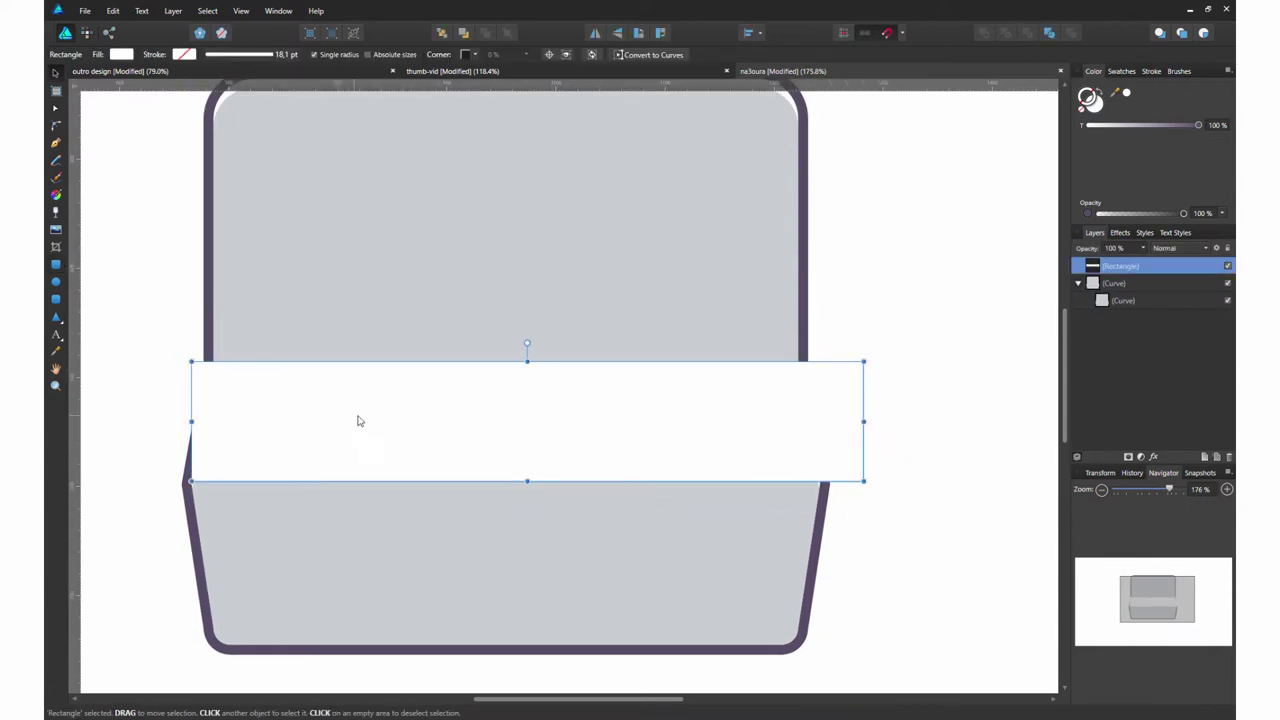
{"action": "left_click_drag", "start_coordinate": [357, 420], "coordinate": [337, 420]}
{"action": "left_click_drag", "start_coordinate": [1120, 266], "coordinate": [1146, 297]}
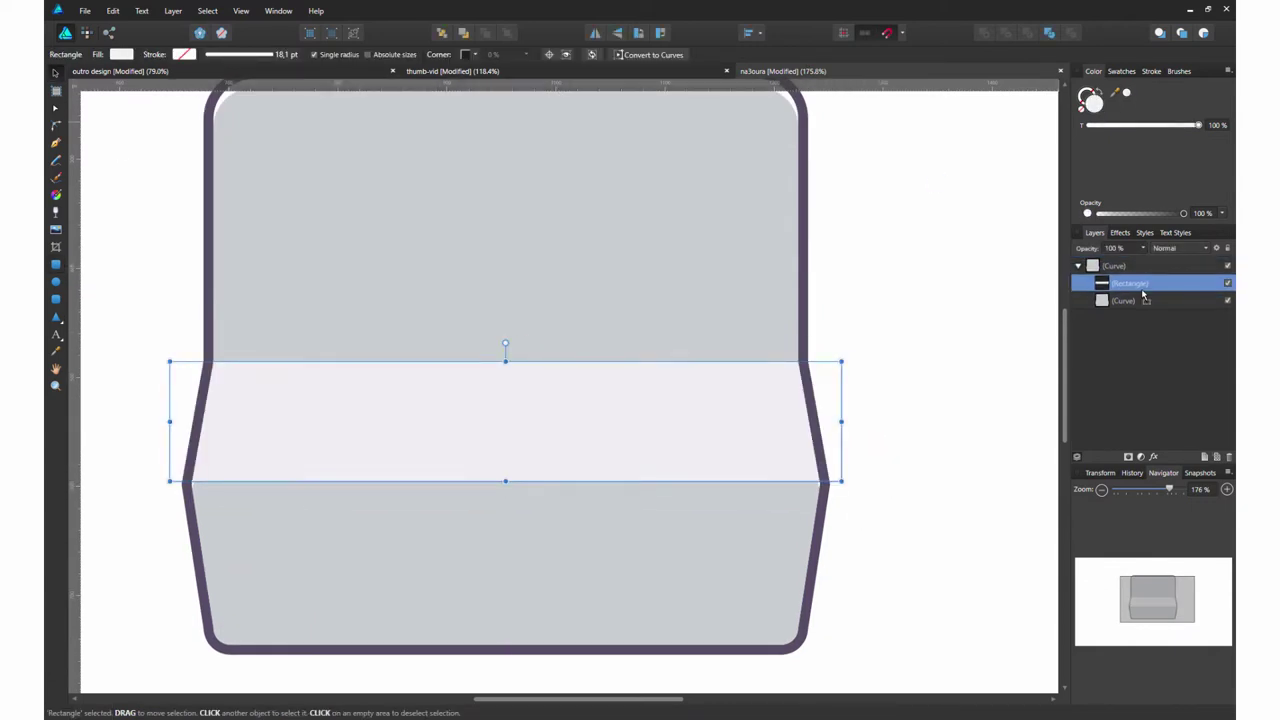
- Draw a light rectangle across the bottom of the body
{"action": "key", "text": "ctrl+d"}
{"action": "scroll", "coordinate": [560, 465], "scroll_direction": "down", "scroll_amount": 3, "text": "ctrl"}
{"action": "scroll", "coordinate": [666, 554], "scroll_direction": "up", "scroll_amount": 2, "text": "ctrl"}
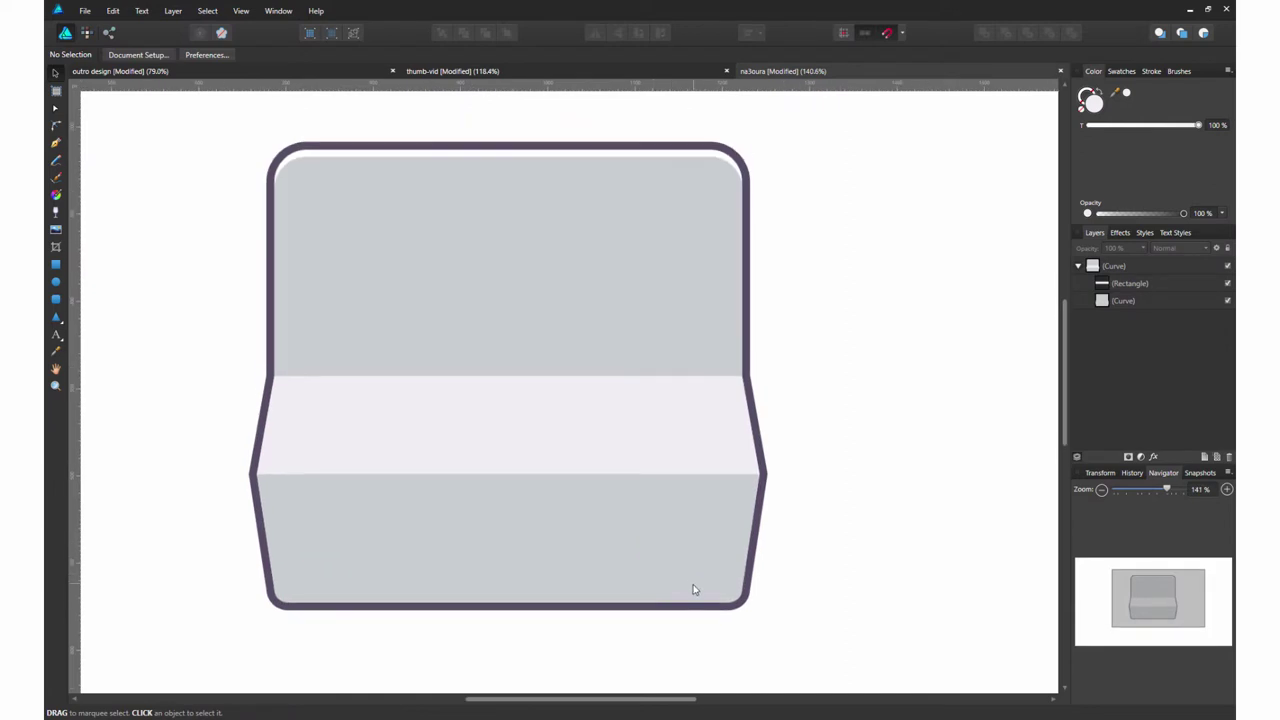
{"action": "key", "text": "m"}
{"action": "left_click_drag", "start_coordinate": [258, 455], "coordinate": [800, 593]}
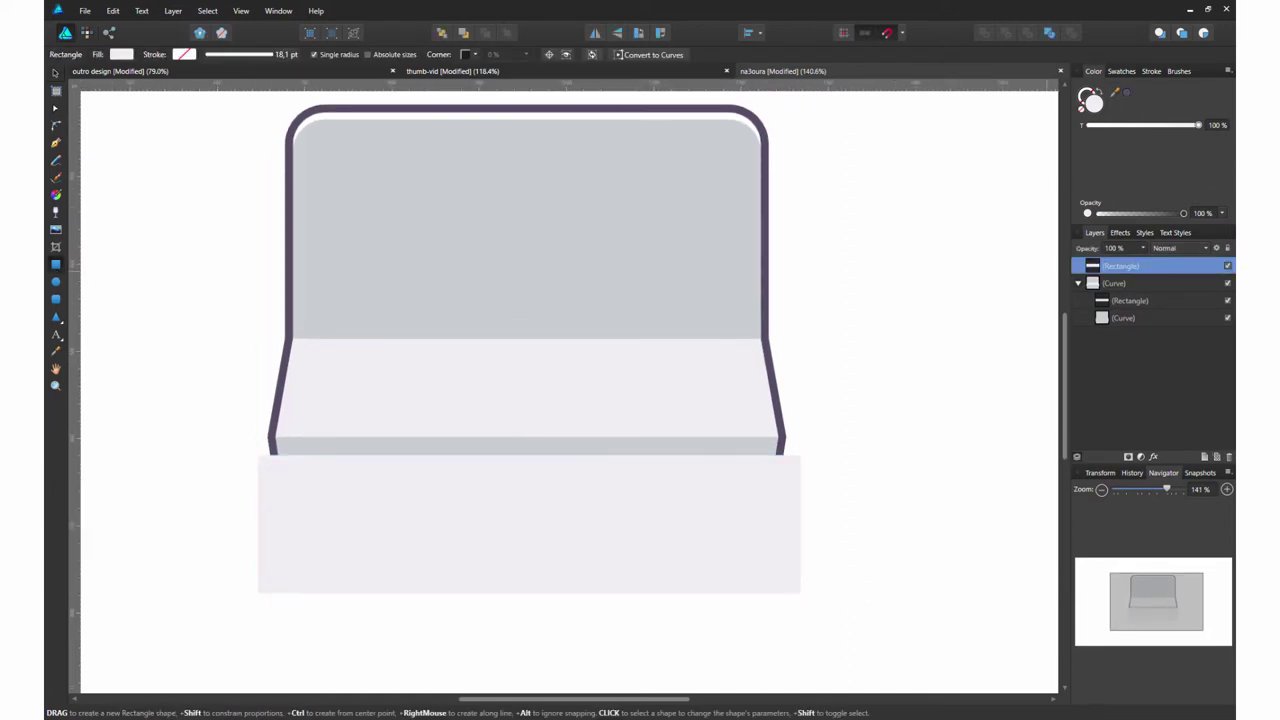
- Fill the bottom rectangle purple and clip it inside the body
{"action": "left_click", "coordinate": [1128, 96]}
{"action": "left_click_drag", "start_coordinate": [1120, 266], "coordinate": [1140, 290]}
{"action": "scroll", "coordinate": [530, 500], "scroll_direction": "up", "scroll_amount": 3}
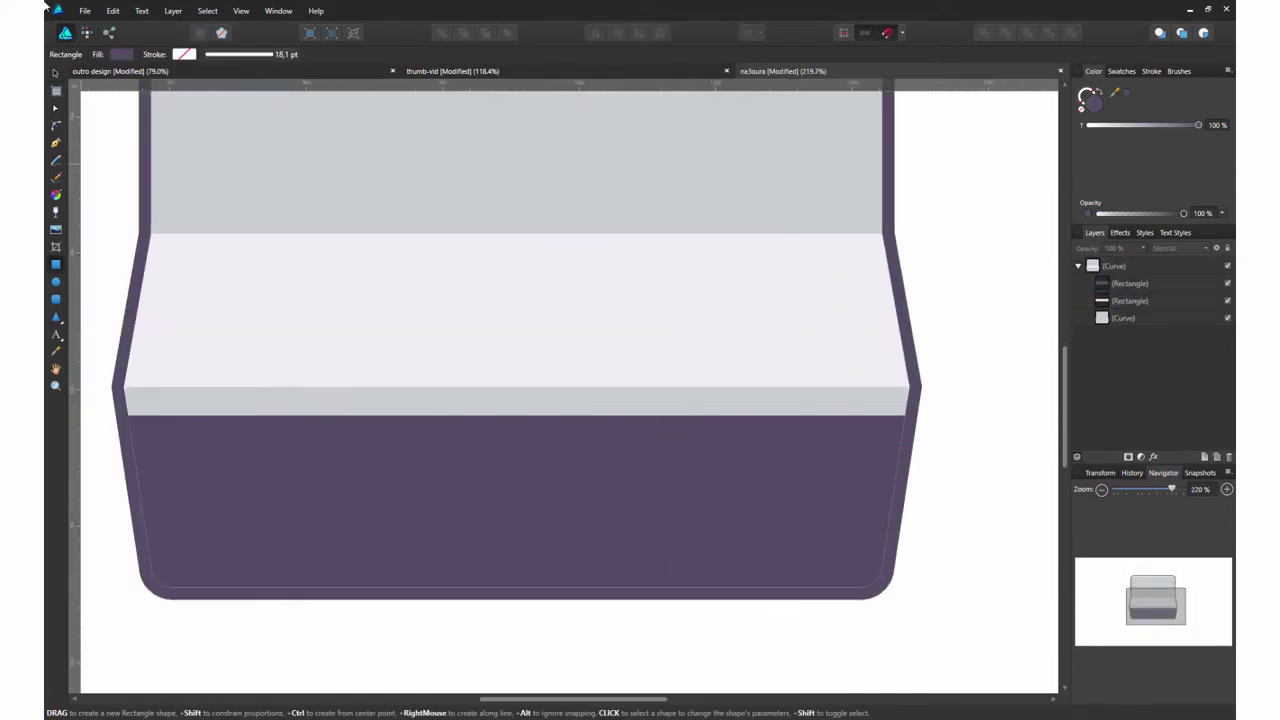
- Add a lighter purple rounded panel centred horizontally on the body's lower front
{"action": "left_click_drag", "start_coordinate": [176, 447], "coordinate": [859, 565]}
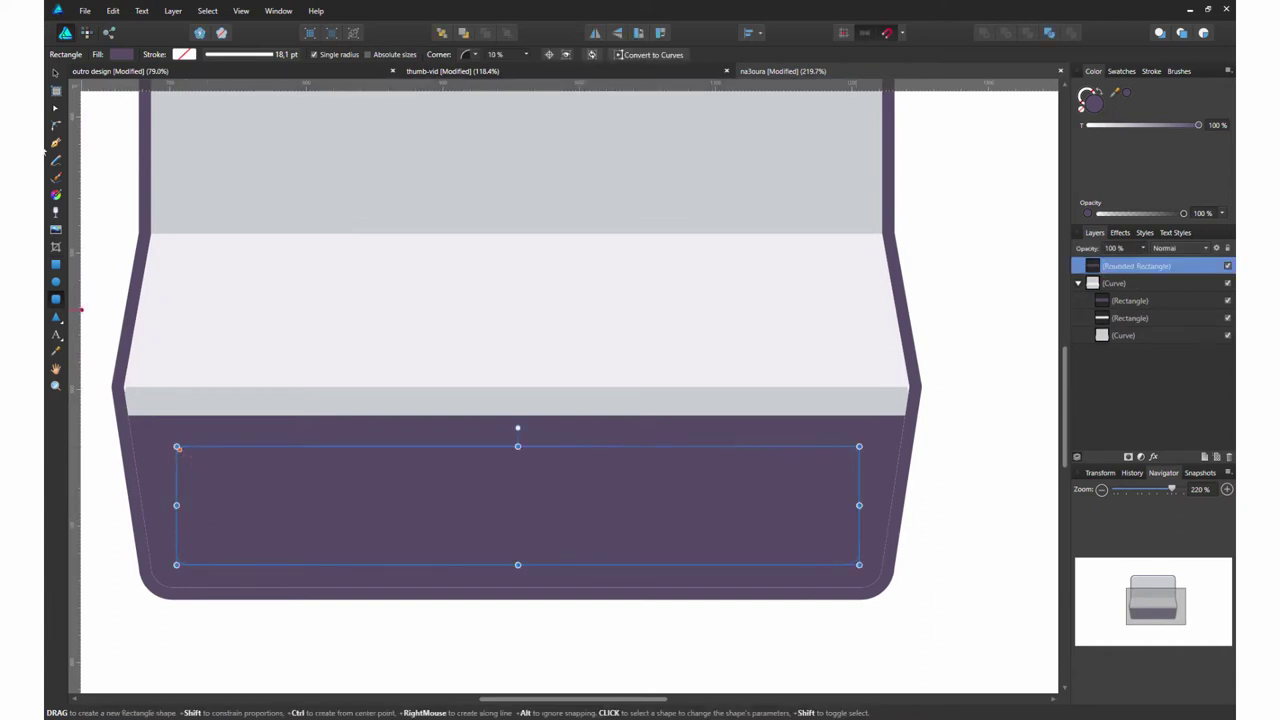
{"action": "left_click", "coordinate": [55, 75]}
{"action": "left_click", "coordinate": [1128, 96]}
{"action": "scroll", "coordinate": [516, 400], "scroll_direction": "down", "scroll_amount": 1}
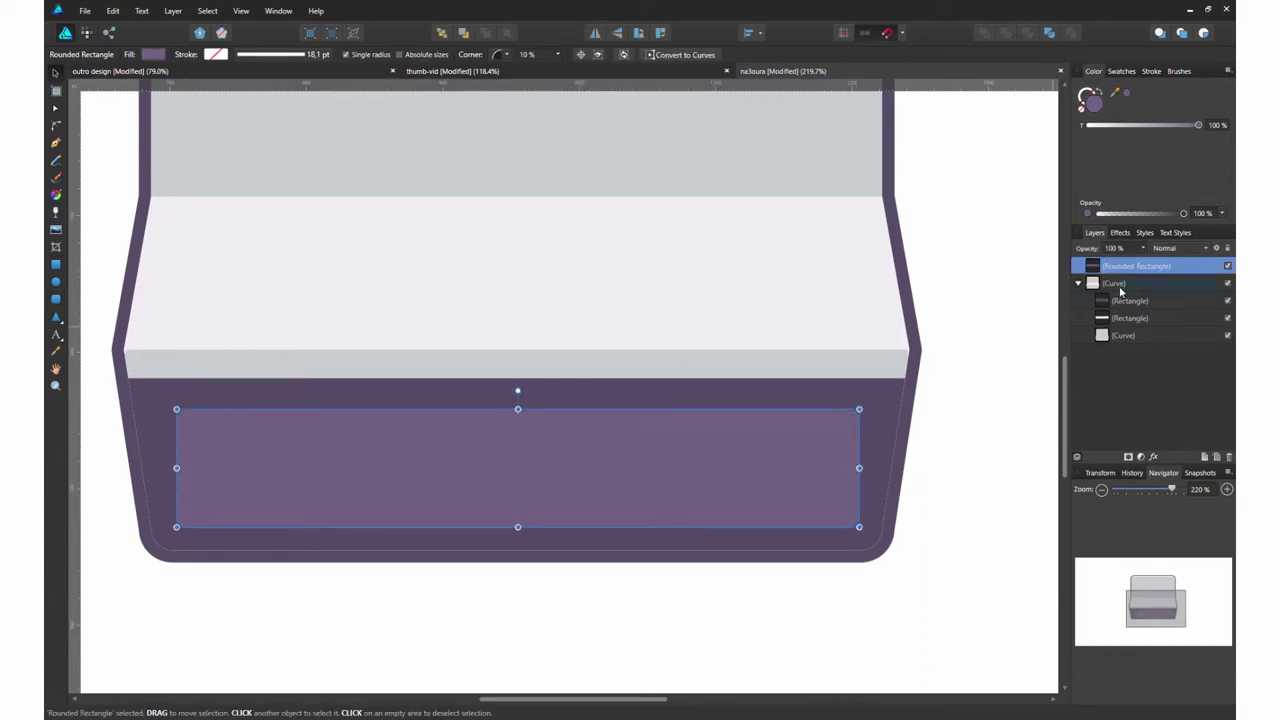
{"action": "left_click", "coordinate": [1120, 284], "text": "ctrl"}
{"action": "left_click", "coordinate": [748, 32]}
{"action": "left_click", "coordinate": [777, 74]}
{"action": "left_click", "coordinate": [528, 488]}
{"action": "left_click_drag", "start_coordinate": [1136, 266], "coordinate": [1105, 285]}
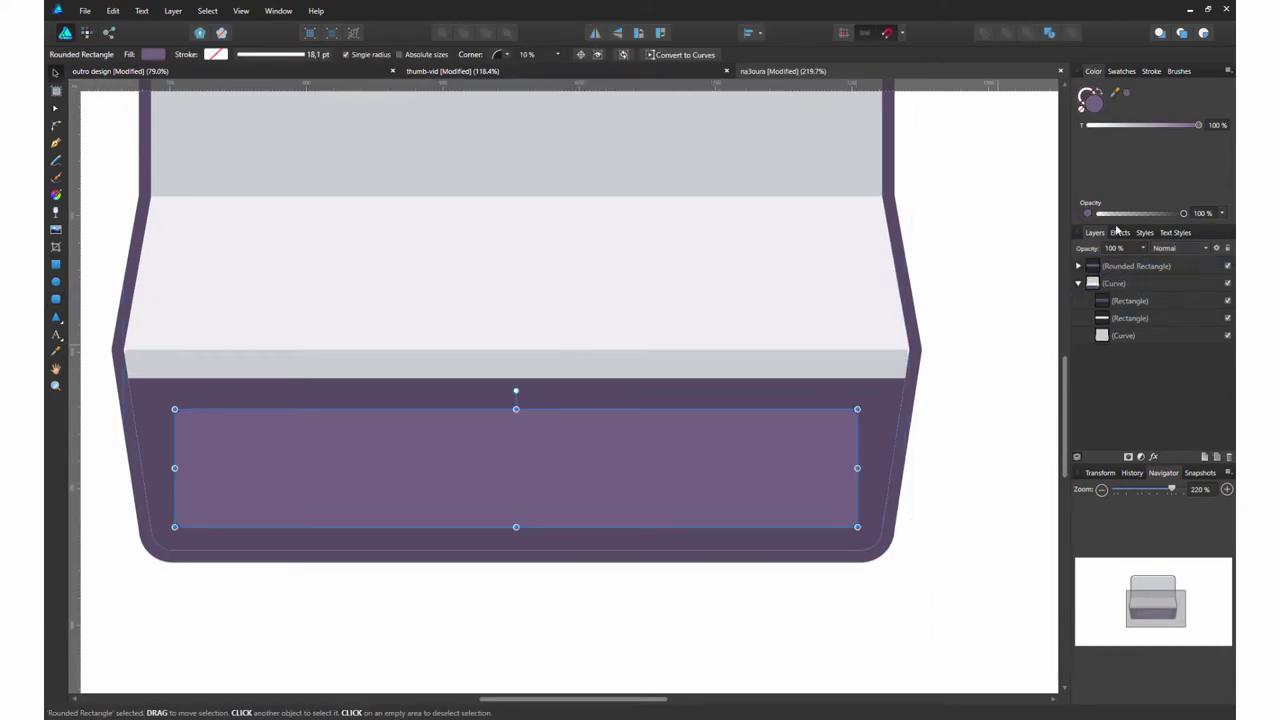
{"action": "key", "text": "ctrl+d"}
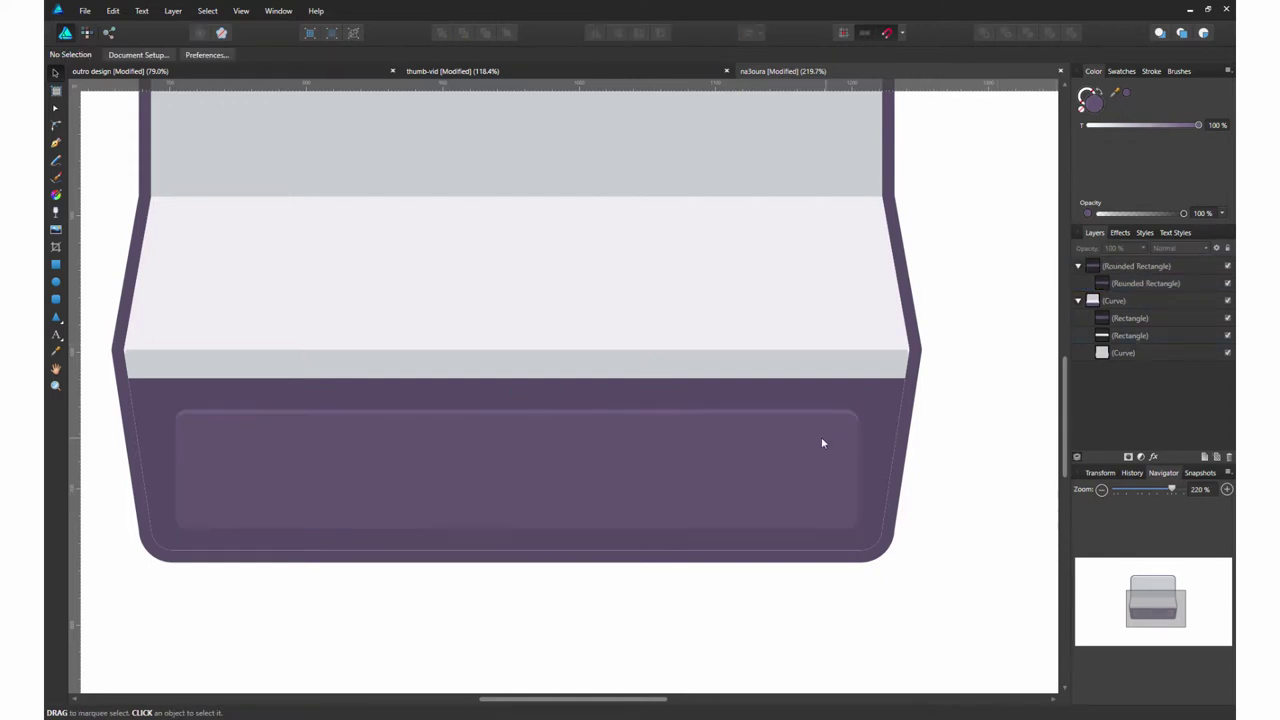
- Draw a dark slot bar and position it on the panel
{"action": "scroll", "coordinate": [486, 412], "scroll_direction": "up", "scroll_amount": 2, "text": "ctrl"}
{"action": "key", "text": "m"}
{"action": "left_click_drag", "start_coordinate": [186, 437], "coordinate": [960, 489]}
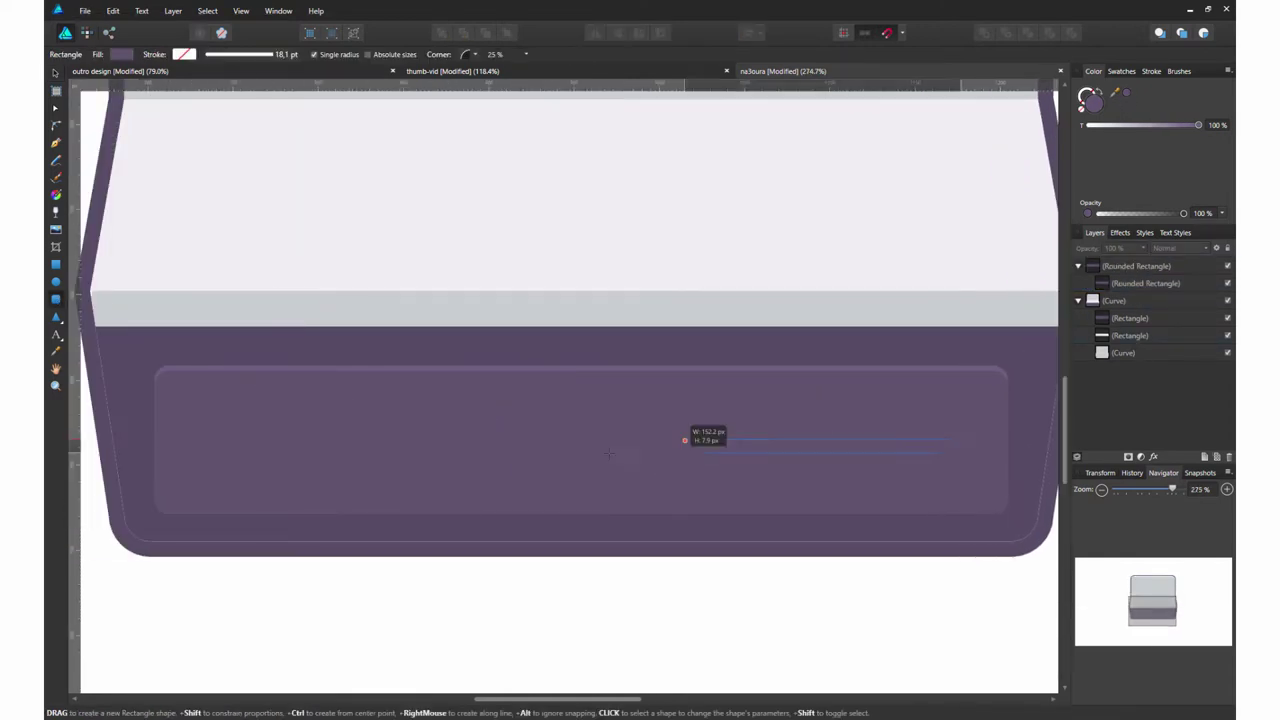
{"action": "key", "text": "v"}
{"action": "left_click_drag", "start_coordinate": [574, 465], "coordinate": [578, 473]}
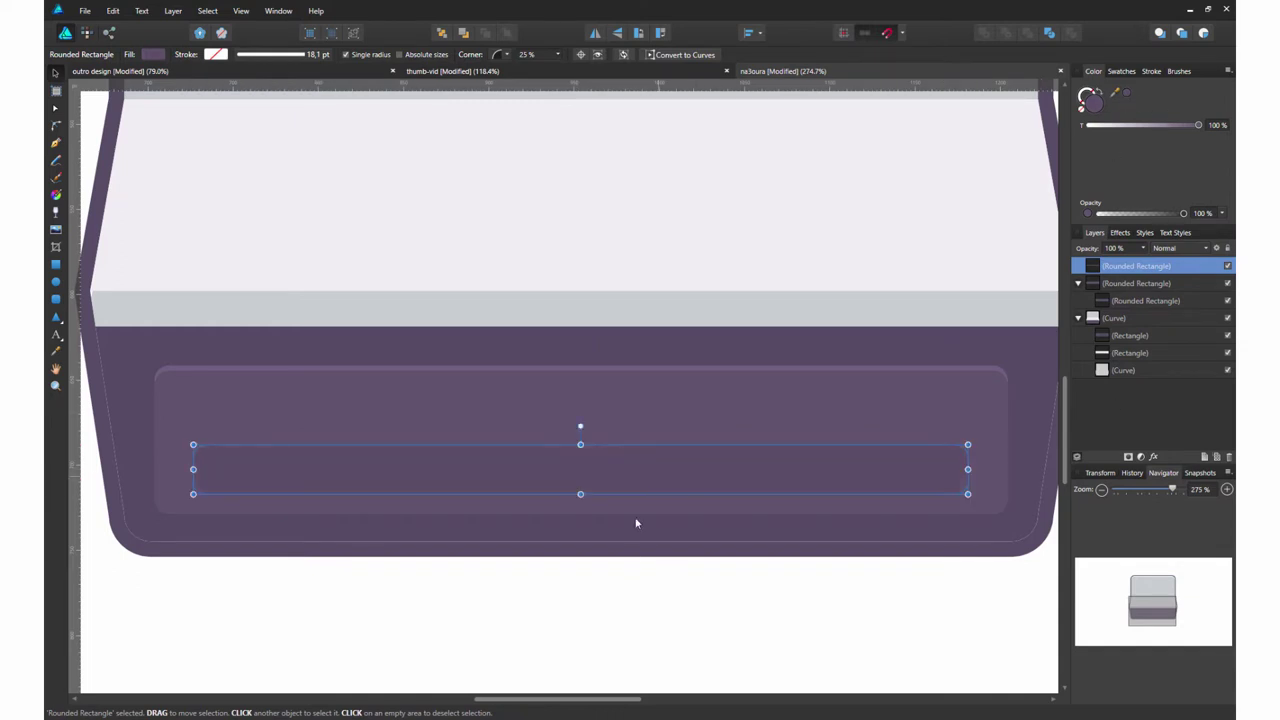
{"action": "key", "text": "ctrl+g"}
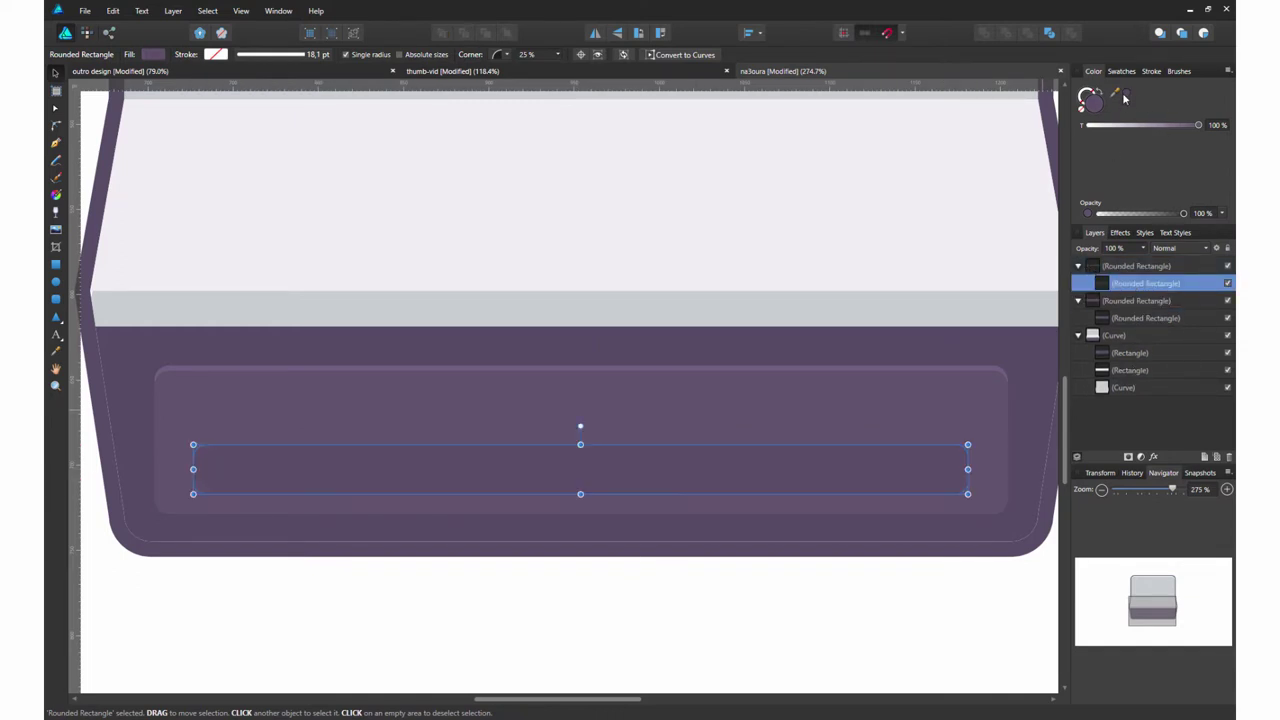
{"action": "key", "text": "ctrl+d"}
{"action": "scroll", "coordinate": [620, 511], "scroll_direction": "down", "scroll_amount": 2}
- Add a row of short lavender indicator bars, shortening the rightmost to about 63 px
{"action": "key", "text": "m"}
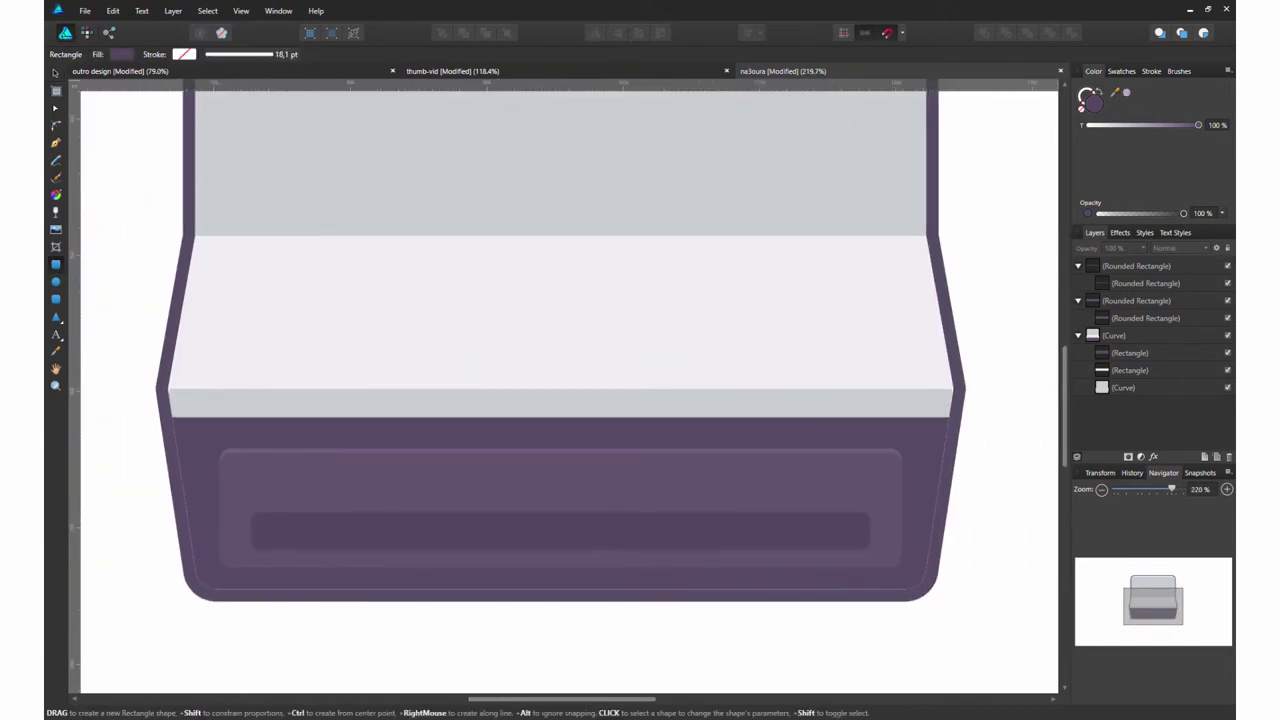
{"action": "left_click_drag", "start_coordinate": [392, 468], "coordinate": [539, 489]}
{"action": "key", "text": "v"}
{"action": "mouse_move", "coordinate": [636, 481]}
{"action": "left_mouse_down"}
{"action": "mouse_move", "coordinate": [560, 481]}
{"action": "mouse_move", "coordinate": [588, 481]}
{"action": "left_mouse_up"}
{"action": "left_click", "coordinate": [682, 494]}
{"action": "left_click_drag", "start_coordinate": [723, 481], "coordinate": [696, 481]}
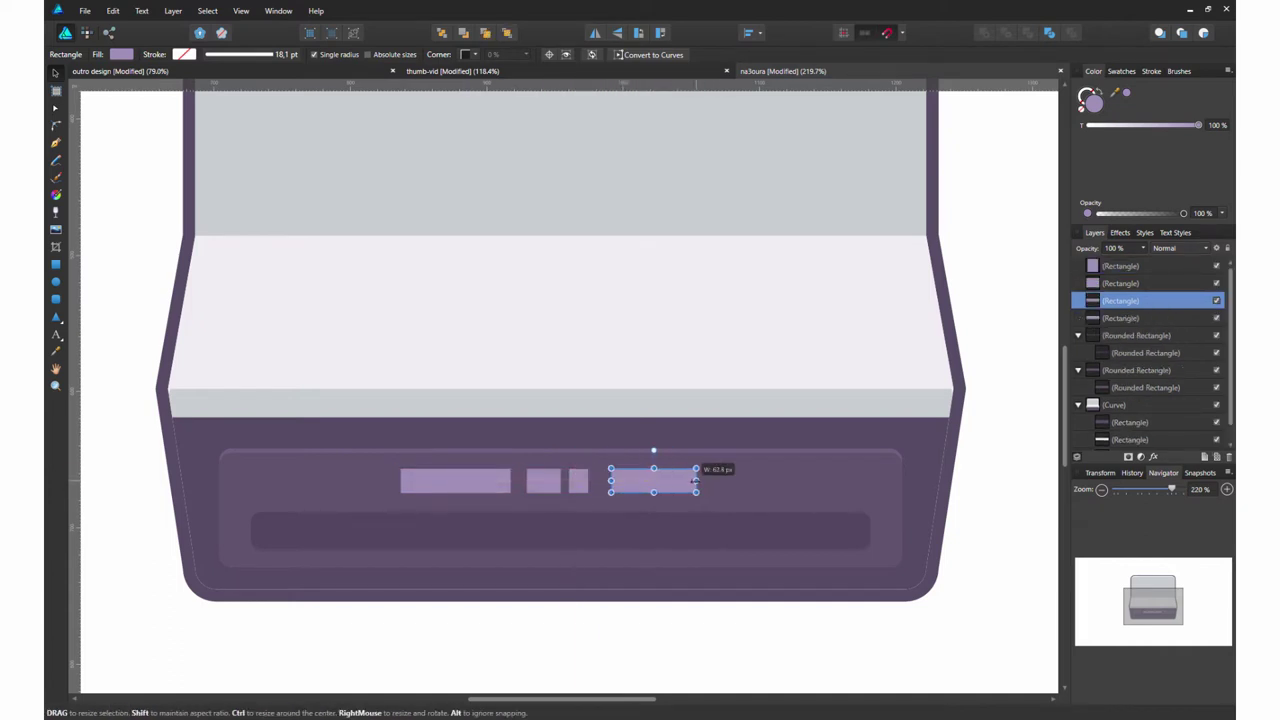
{"action": "left_click", "coordinate": [570, 621]}
{"action": "scroll", "coordinate": [591, 517], "scroll_direction": "down", "scroll_amount": 3}
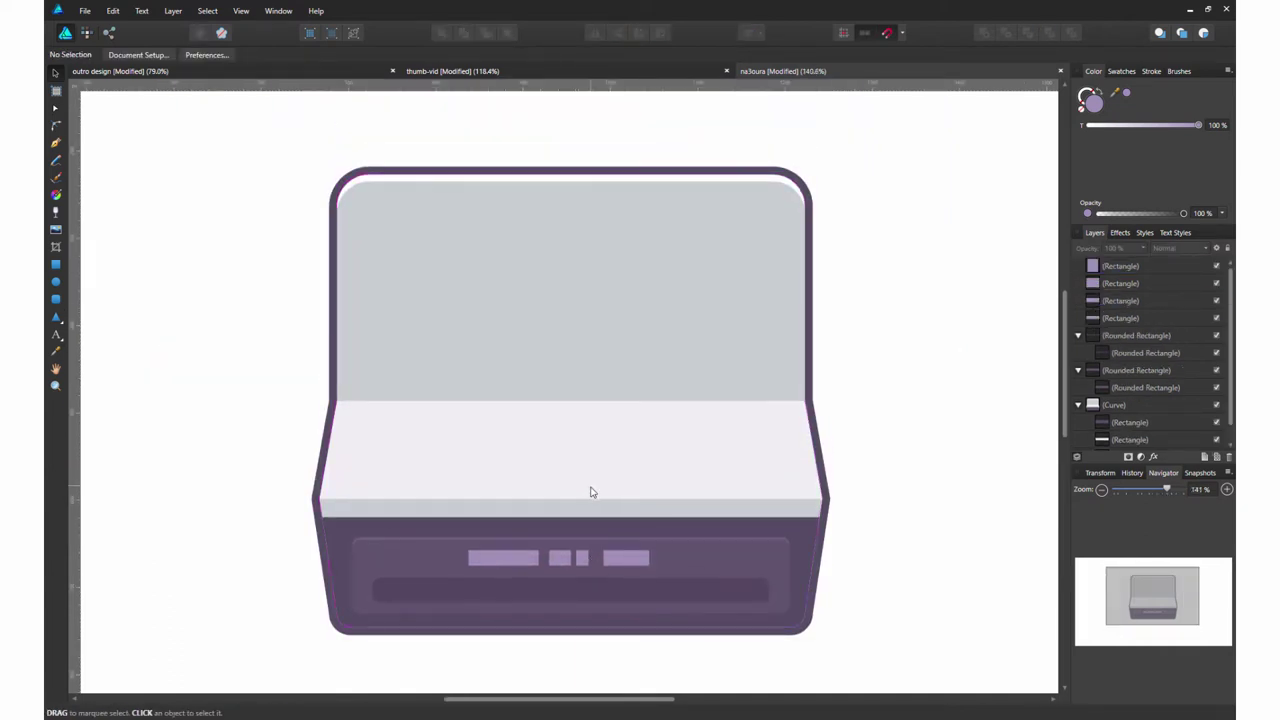
- Draw a dark purple lens circle with a thick stroke near the camera's top
{"action": "left_click", "coordinate": [56, 282]}
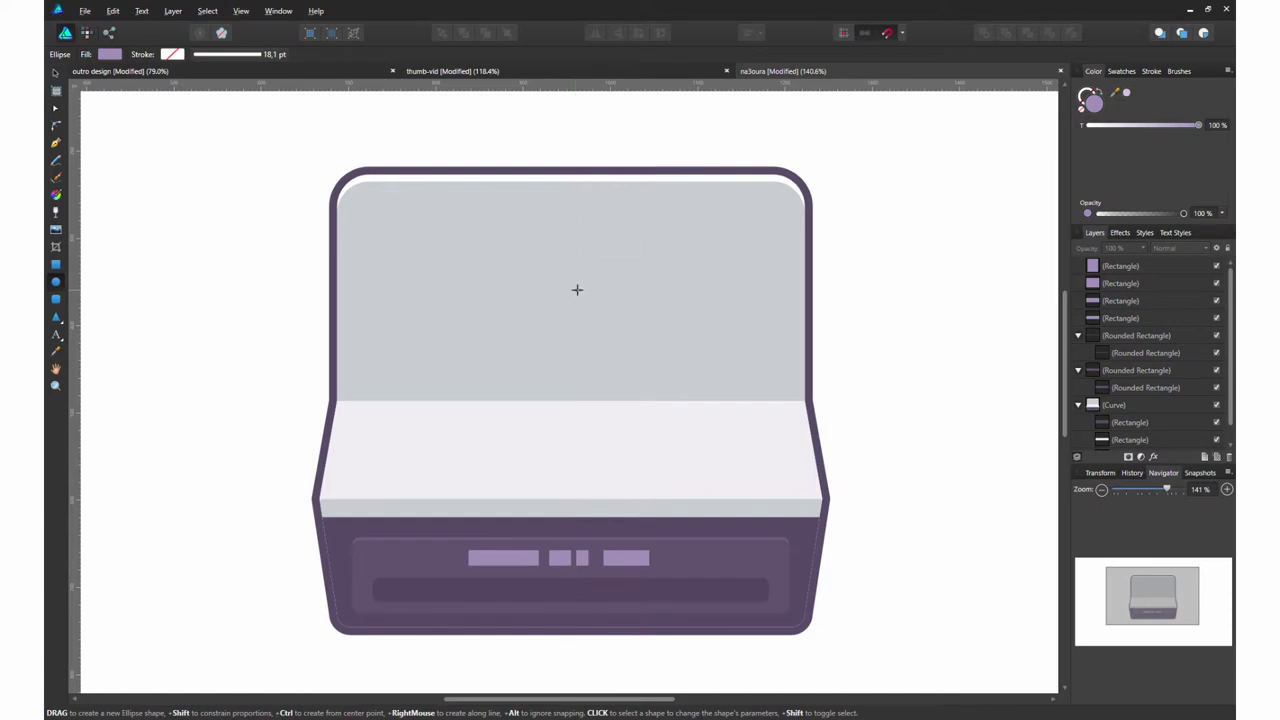
{"action": "left_click_drag", "start_coordinate": [577, 290], "coordinate": [672, 192]}
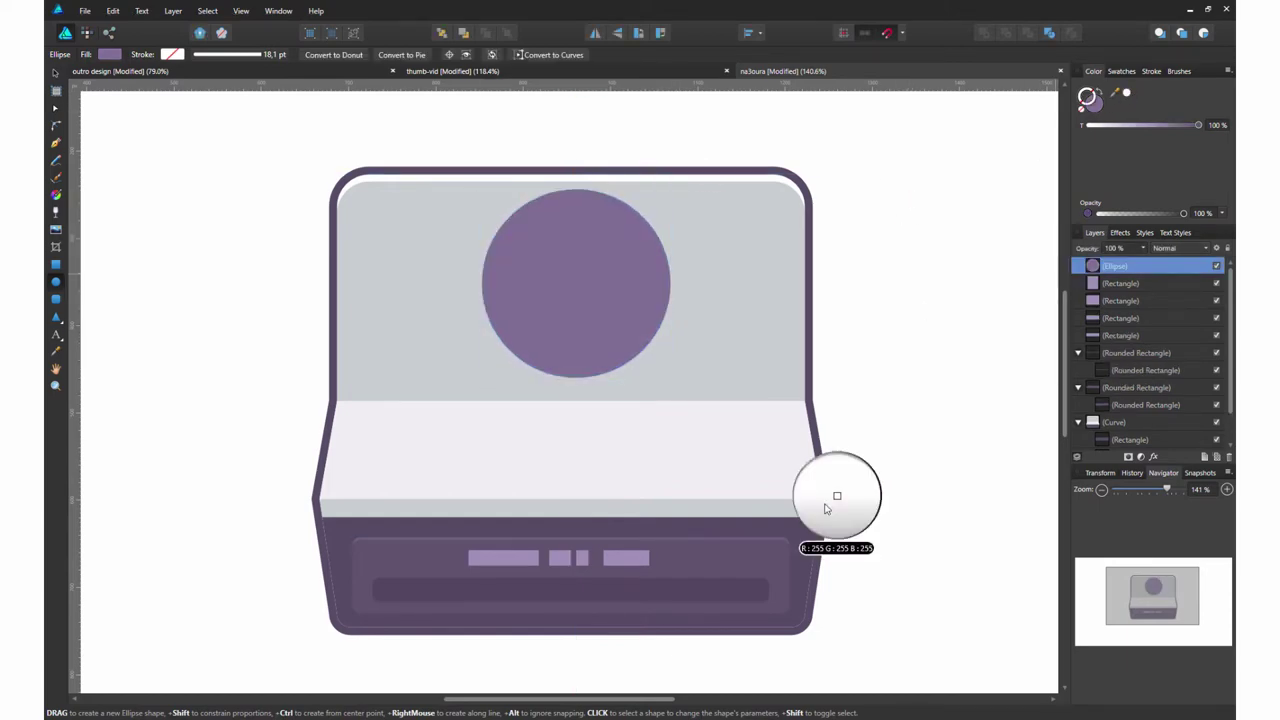
{"action": "left_click_drag", "start_coordinate": [1126, 92], "coordinate": [834, 486]}
{"action": "left_click_drag", "start_coordinate": [670, 188], "coordinate": [657, 204]}
- Duplicate the lens into a white-stroked ring enlarged around its centre
{"action": "key", "text": "ctrl+j"}
{"action": "left_click", "coordinate": [1094, 98]}
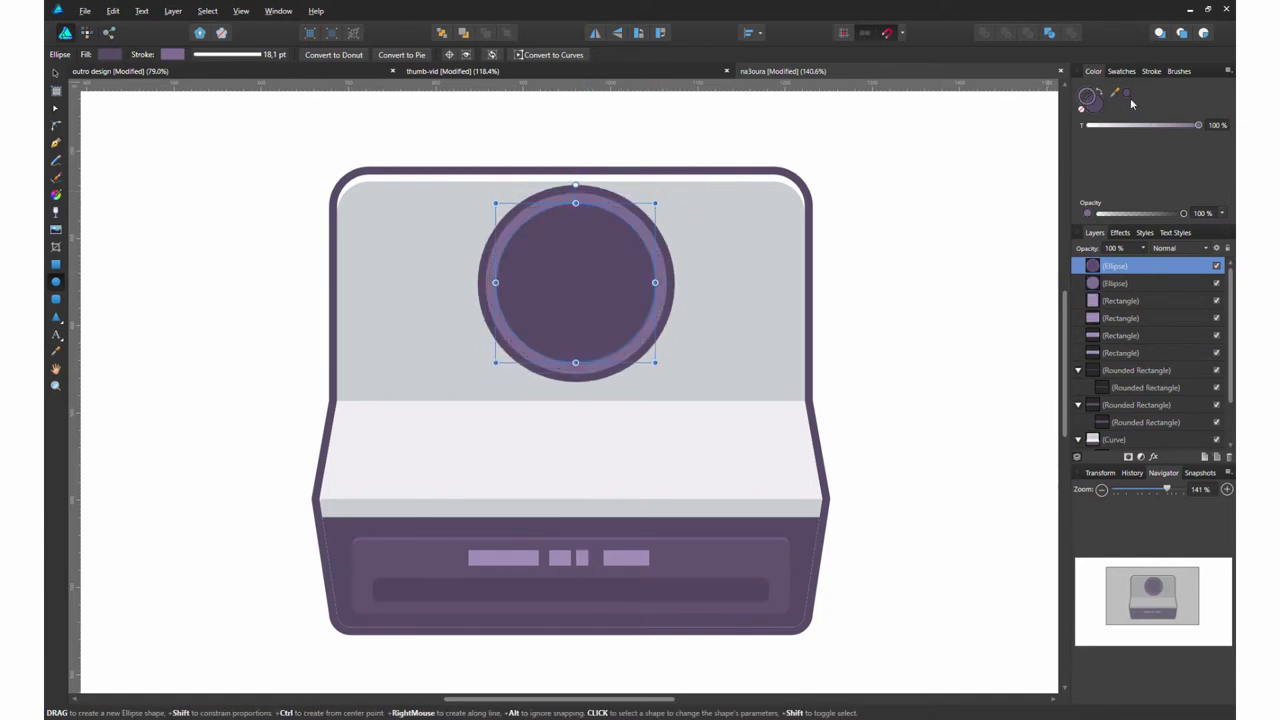
{"action": "left_click", "coordinate": [1099, 127]}
{"action": "left_click", "coordinate": [1151, 71]}
{"action": "left_click", "coordinate": [1136, 110]}
{"action": "left_click_drag", "start_coordinate": [655, 203], "coordinate": [642, 215]}
- Duplicate and shrink rings around the centre to form concentric inner purple rings
{"action": "key", "text": "ctrl+j"}
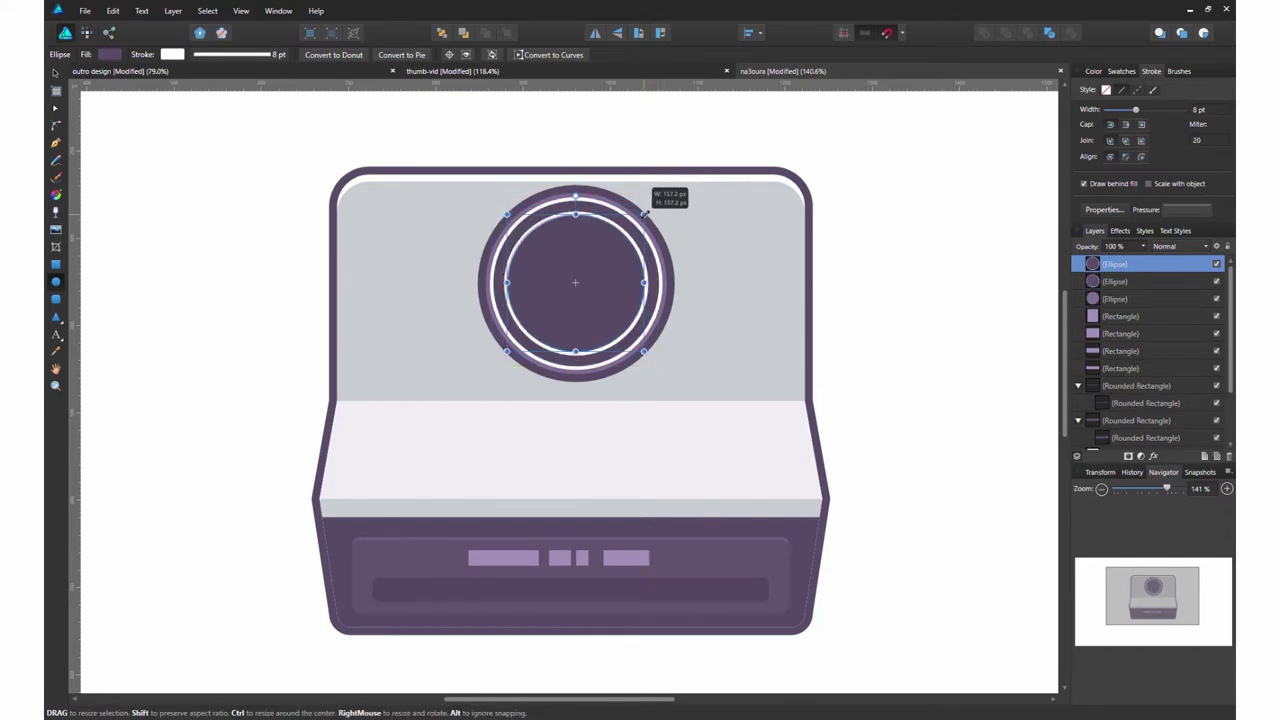
{"action": "left_click", "coordinate": [1093, 71]}
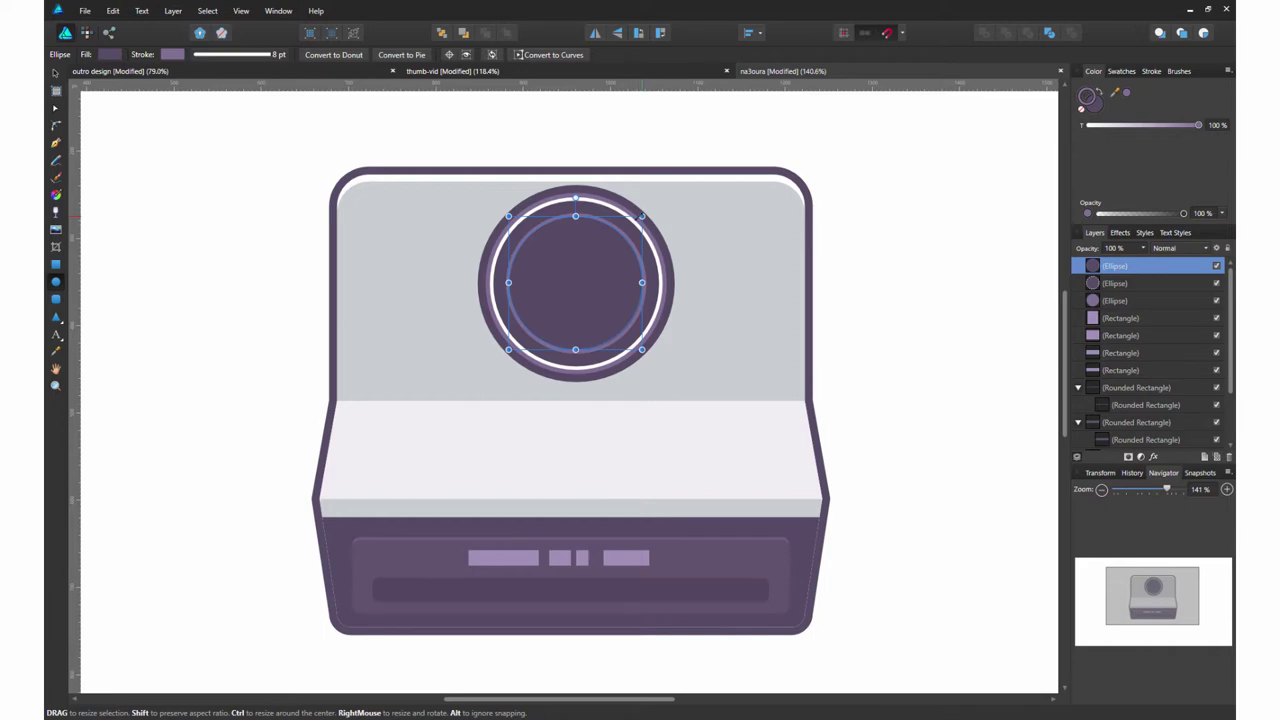
{"action": "key", "text": "ctrl+j"}
{"action": "left_click_drag", "start_coordinate": [642, 215], "coordinate": [625, 235]}
{"action": "key", "text": "ctrl+j"}
{"action": "key", "text": "ctrl+j"}
{"action": "key", "text": "ctrl+j"}
{"action": "left_click_drag", "start_coordinate": [625, 235], "coordinate": [604, 254]}
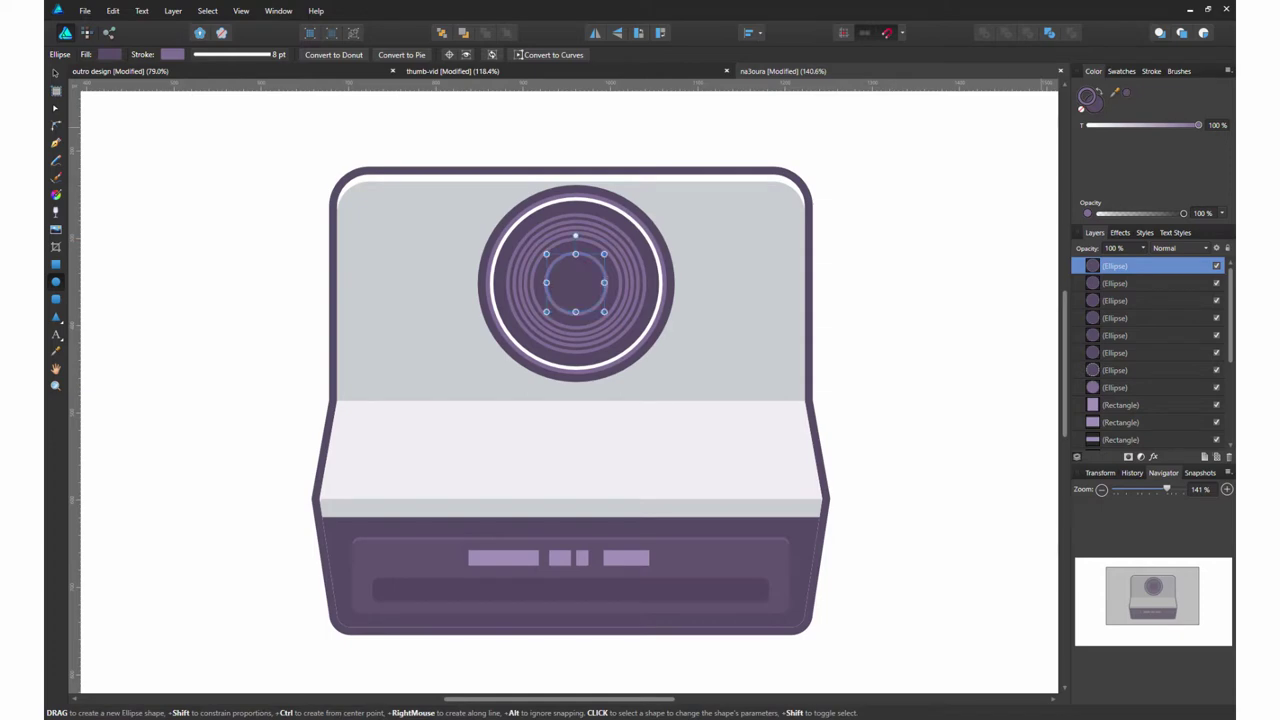
- Thicken the ring stroke to 19.5 pt and shrink the innermost ellipse
{"action": "left_click", "coordinate": [1151, 71]}
{"action": "left_click_drag", "start_coordinate": [1125, 109], "coordinate": [1147, 109]}
{"action": "scroll", "coordinate": [589, 241], "scroll_direction": "up", "scroll_amount": 2}
{"action": "scroll", "coordinate": [589, 241], "scroll_direction": "up", "scroll_amount": 3}
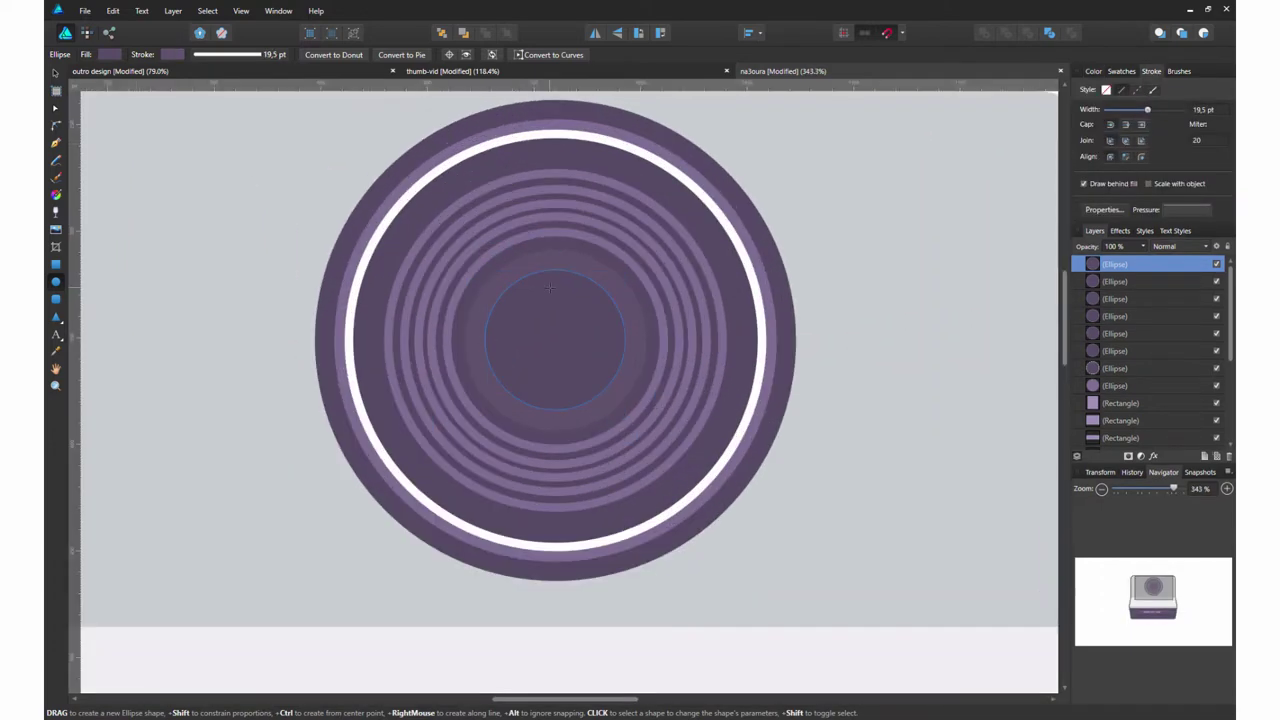
{"action": "left_click_drag", "start_coordinate": [625, 269], "coordinate": [614, 280]}
{"action": "left_click", "coordinate": [1093, 71]}
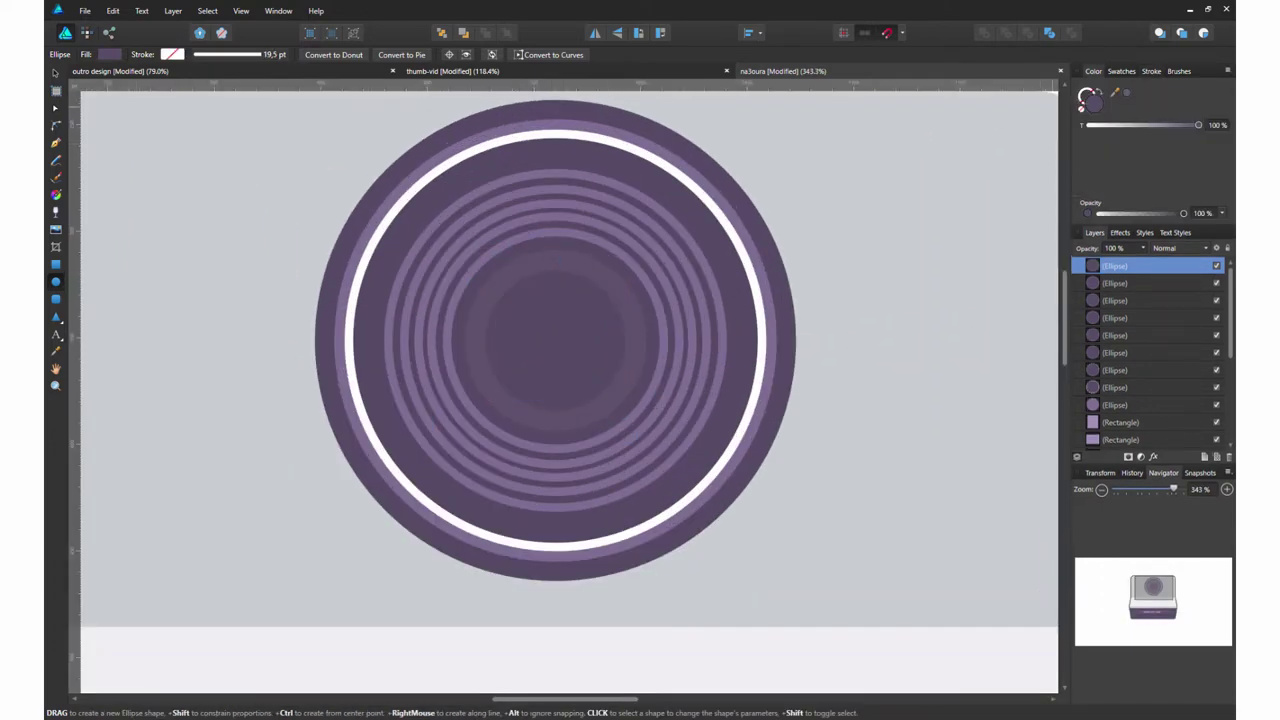
- Pen-draw a pale reflection on the lens and round its bottom corner
{"action": "key", "text": "p"}
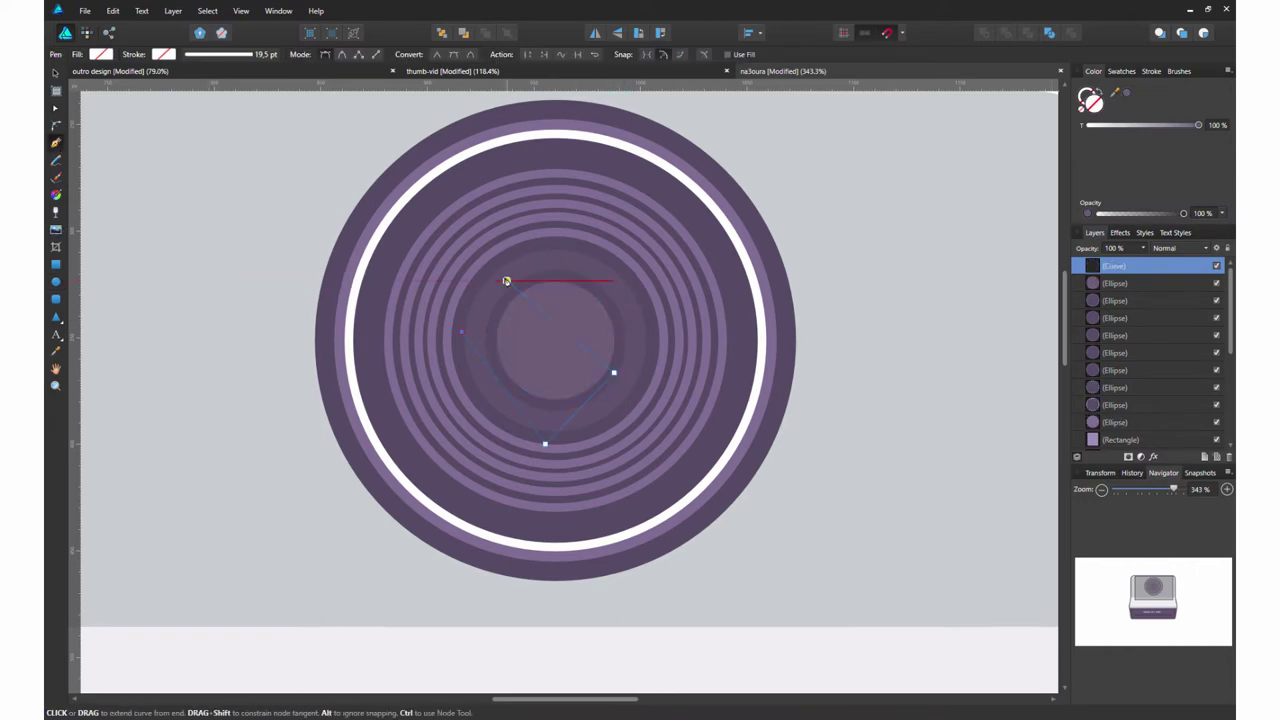
{"action": "left_click", "coordinate": [506, 281]}
{"action": "key", "text": "c"}
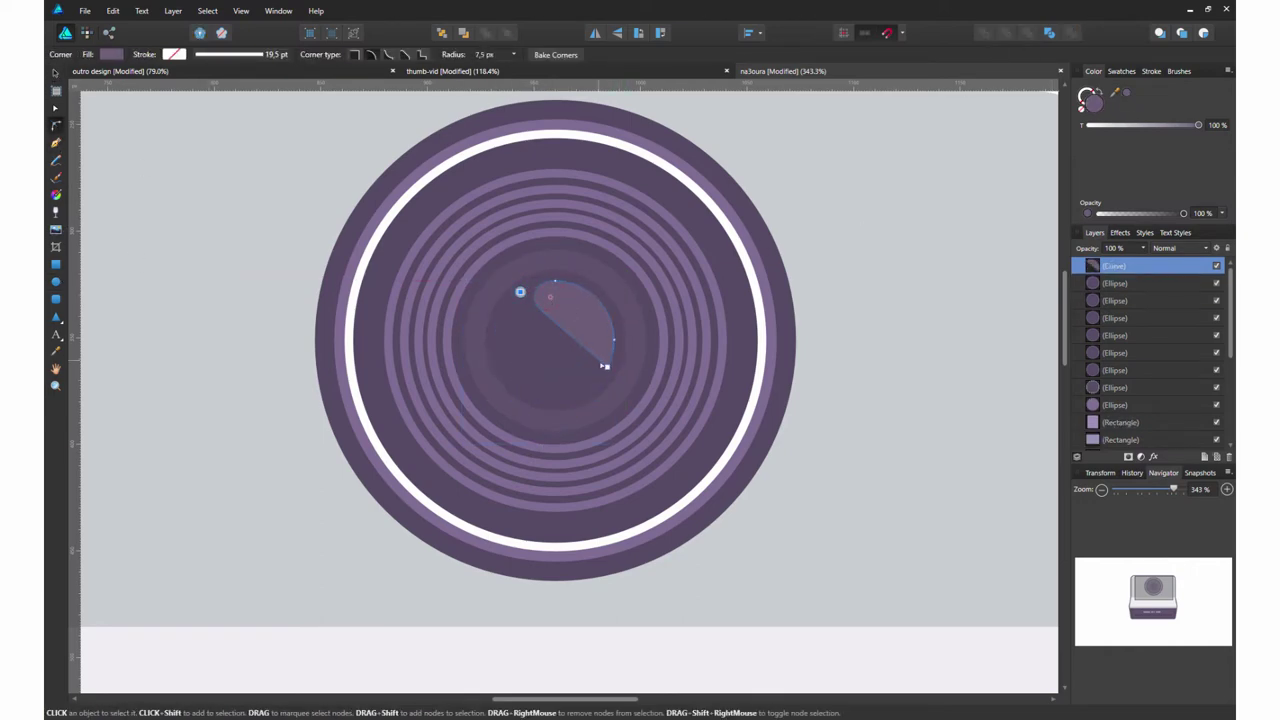
{"action": "left_click", "coordinate": [606, 366]}
- Trim a dark circle copy to the lens's upper part using a cutting curve
{"action": "left_click", "coordinate": [543, 159]}
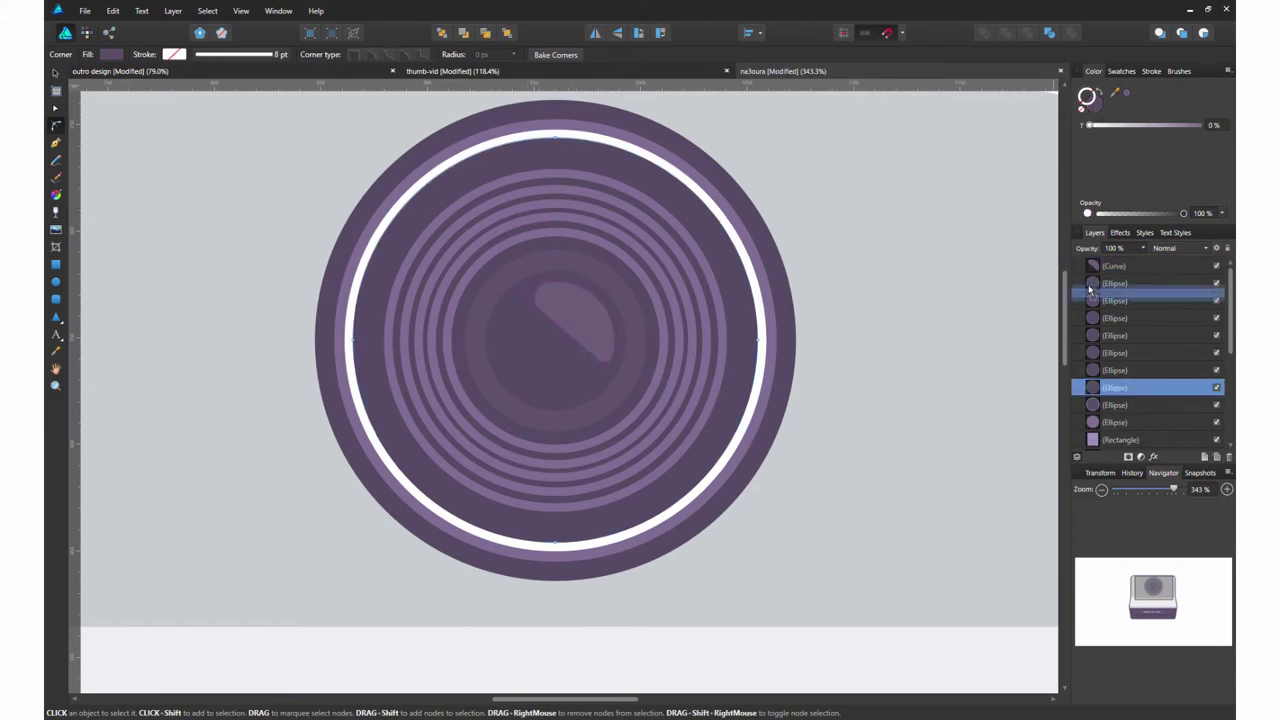
{"action": "left_click_drag", "start_coordinate": [1090, 290], "coordinate": [1090, 263]}
{"action": "key", "text": "p"}
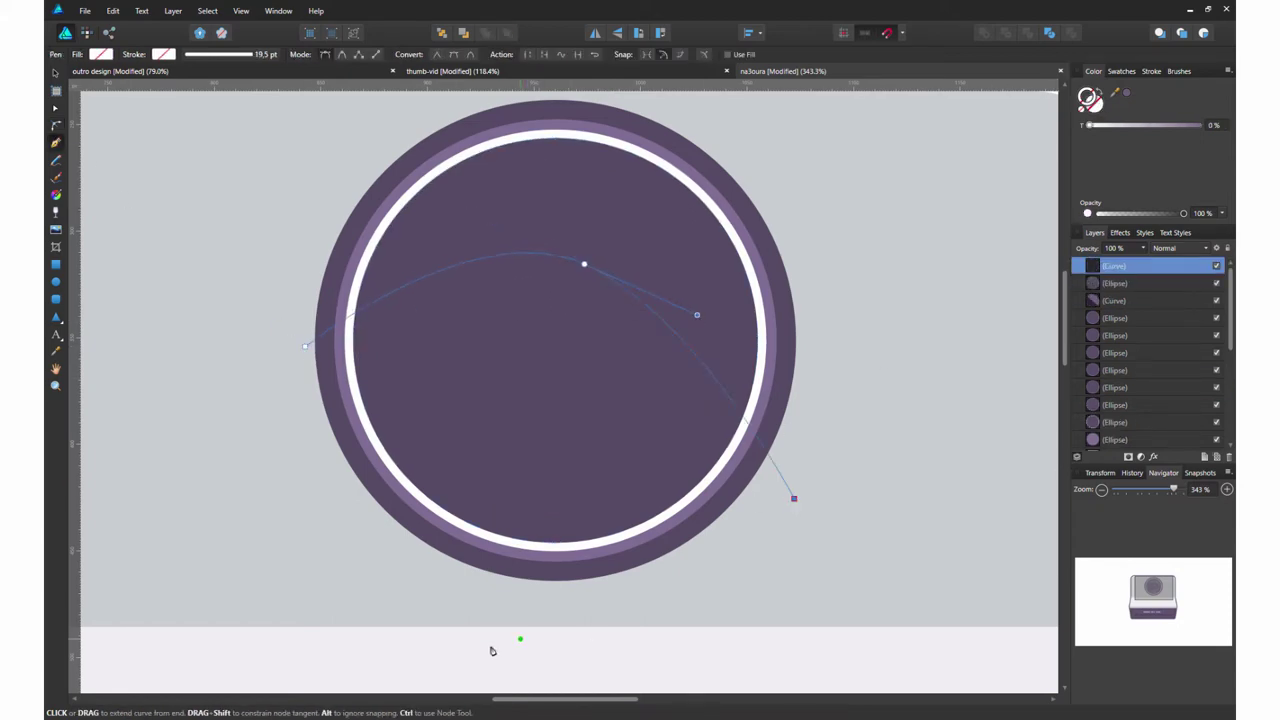
{"action": "left_click", "coordinate": [1114, 283], "text": "shift"}
{"action": "left_click", "coordinate": [617, 32]}
{"action": "key", "text": "c"}
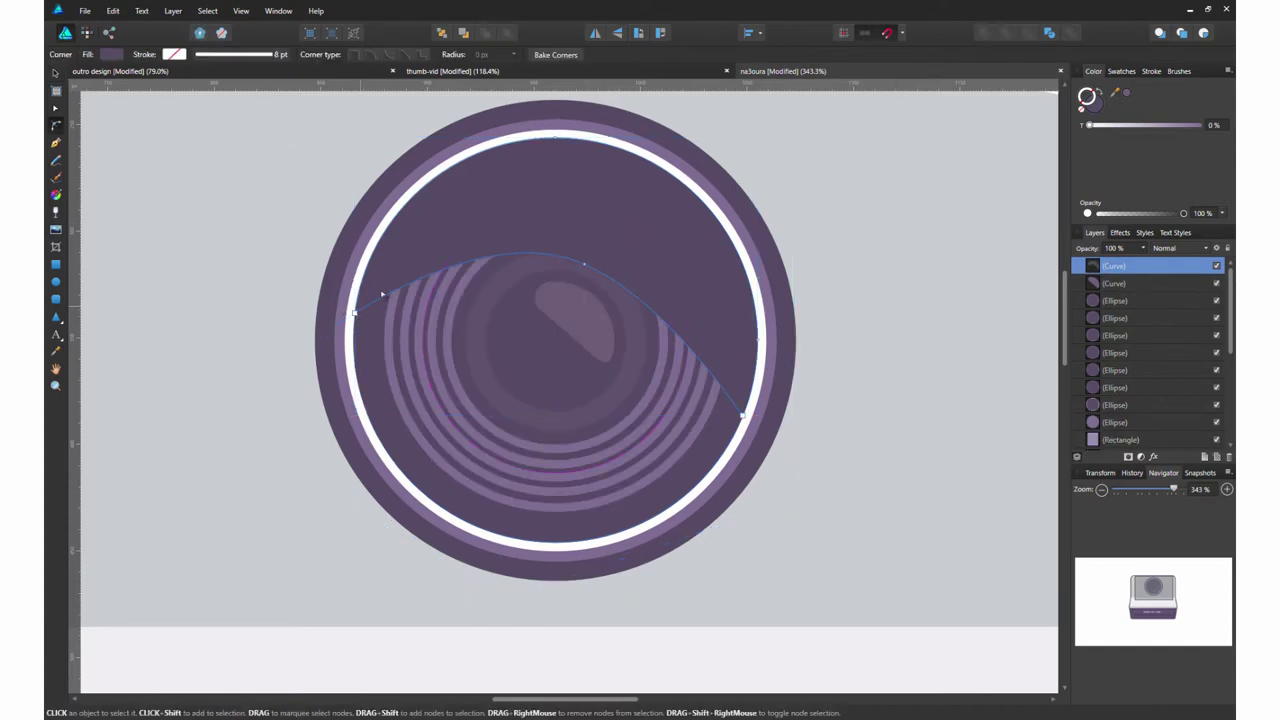
- Set the lens shade's opacity to 43%
{"action": "key", "text": "v"}
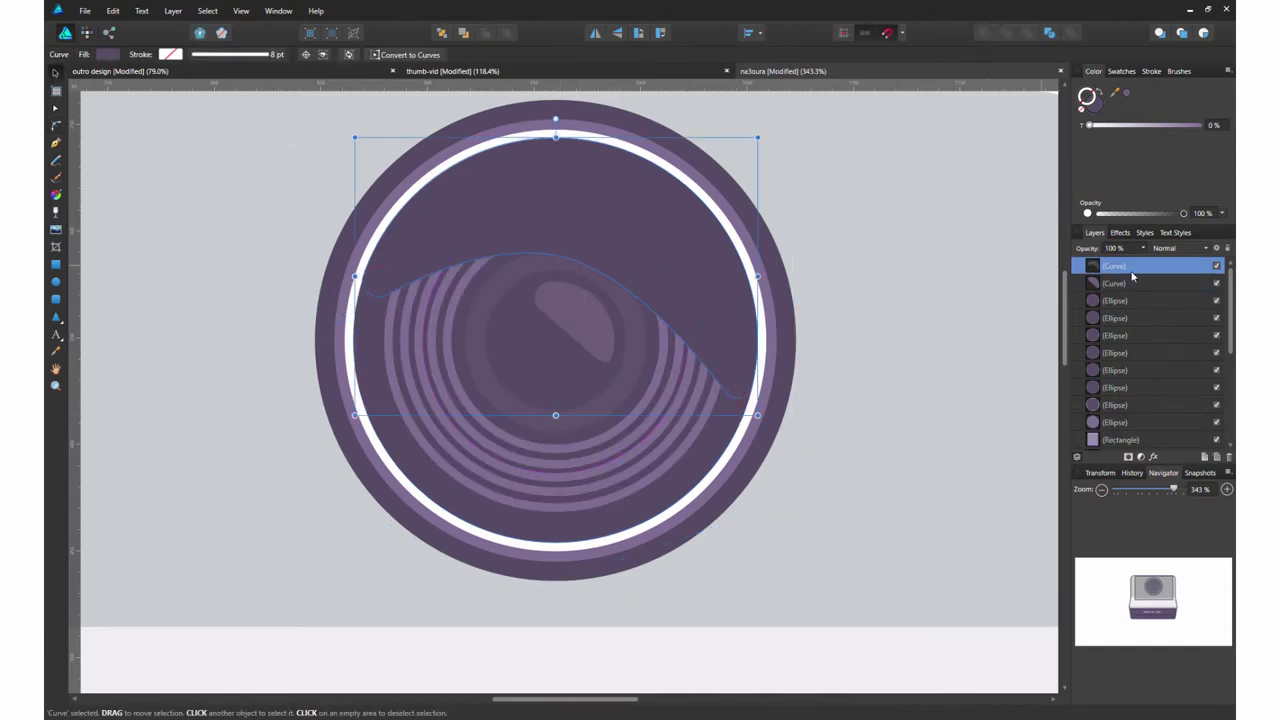
{"action": "left_click_drag", "start_coordinate": [1183, 213], "coordinate": [1135, 213]}
{"action": "scroll", "coordinate": [814, 289], "scroll_direction": "down", "scroll_amount": 3}
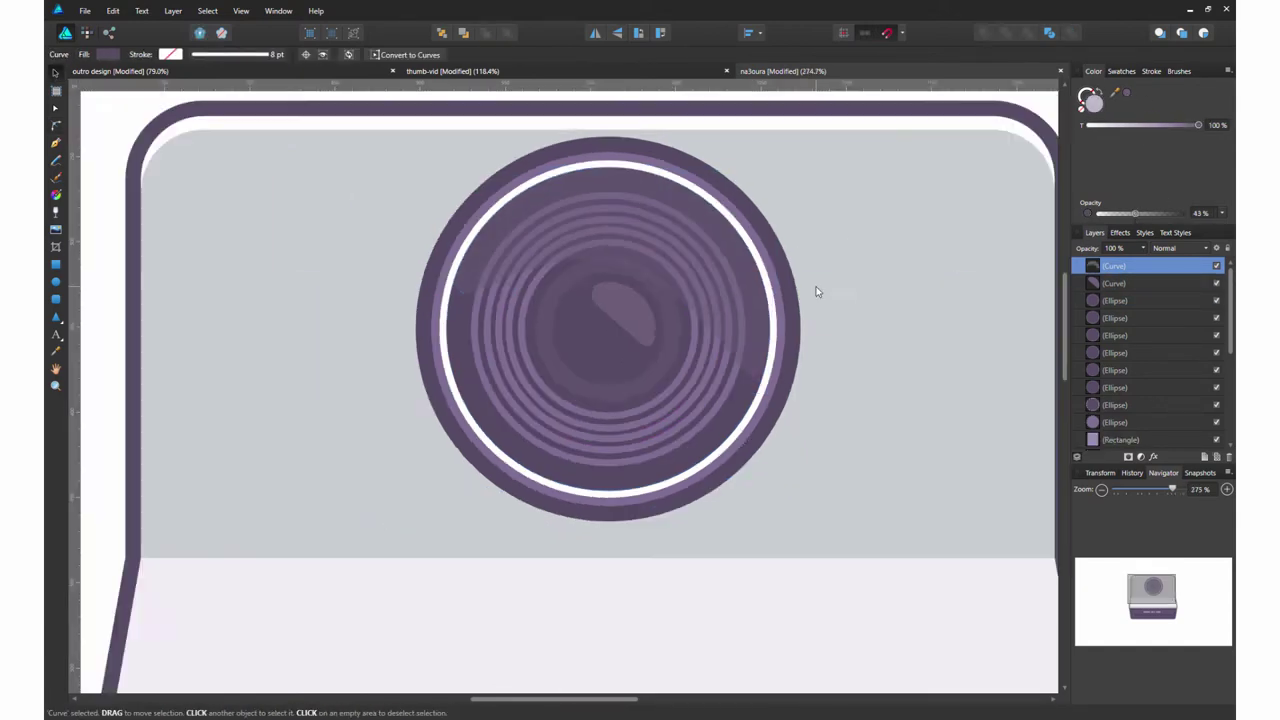
{"action": "key", "text": "ctrl+d"}
{"action": "scroll", "coordinate": [855, 253], "scroll_direction": "down", "scroll_amount": 2}
{"action": "scroll", "coordinate": [774, 249], "scroll_direction": "right", "scroll_amount": 2}
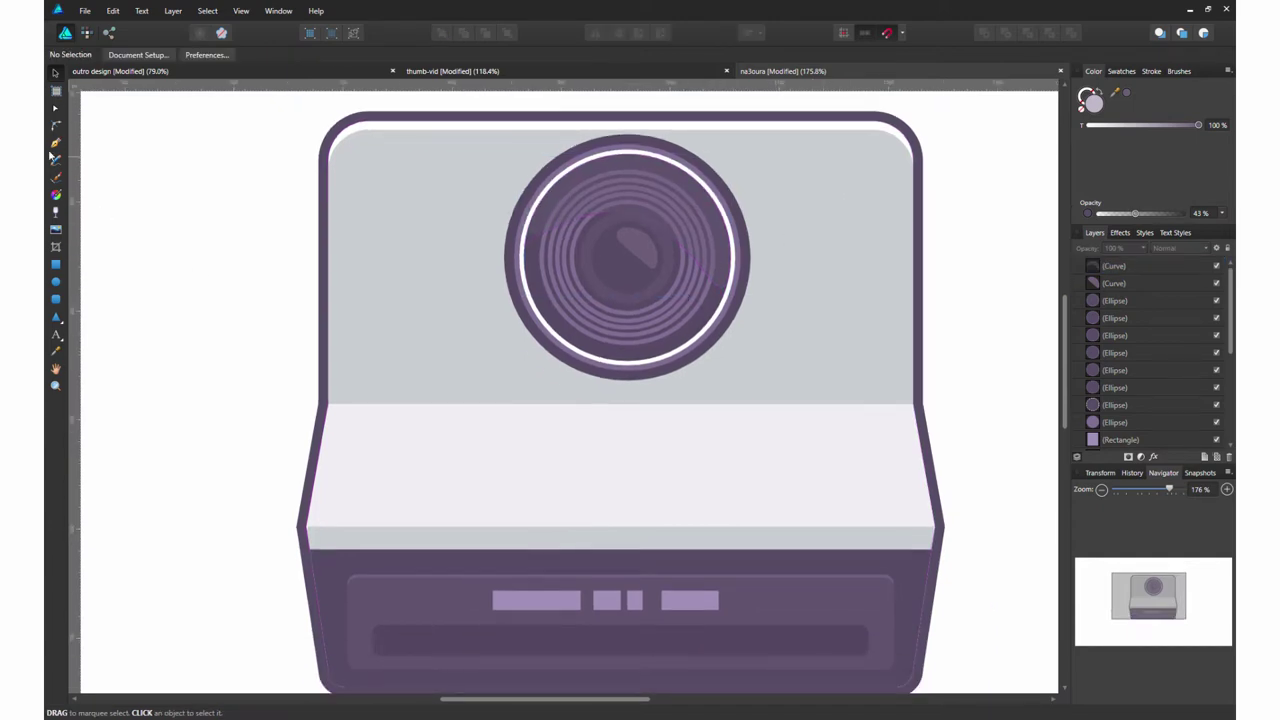
- Pen-draw a diagonal shadow band running down-left from the lens
{"action": "left_click", "coordinate": [55, 143]}
{"action": "left_click", "coordinate": [295, 291]}
{"action": "left_click", "coordinate": [280, 524]}
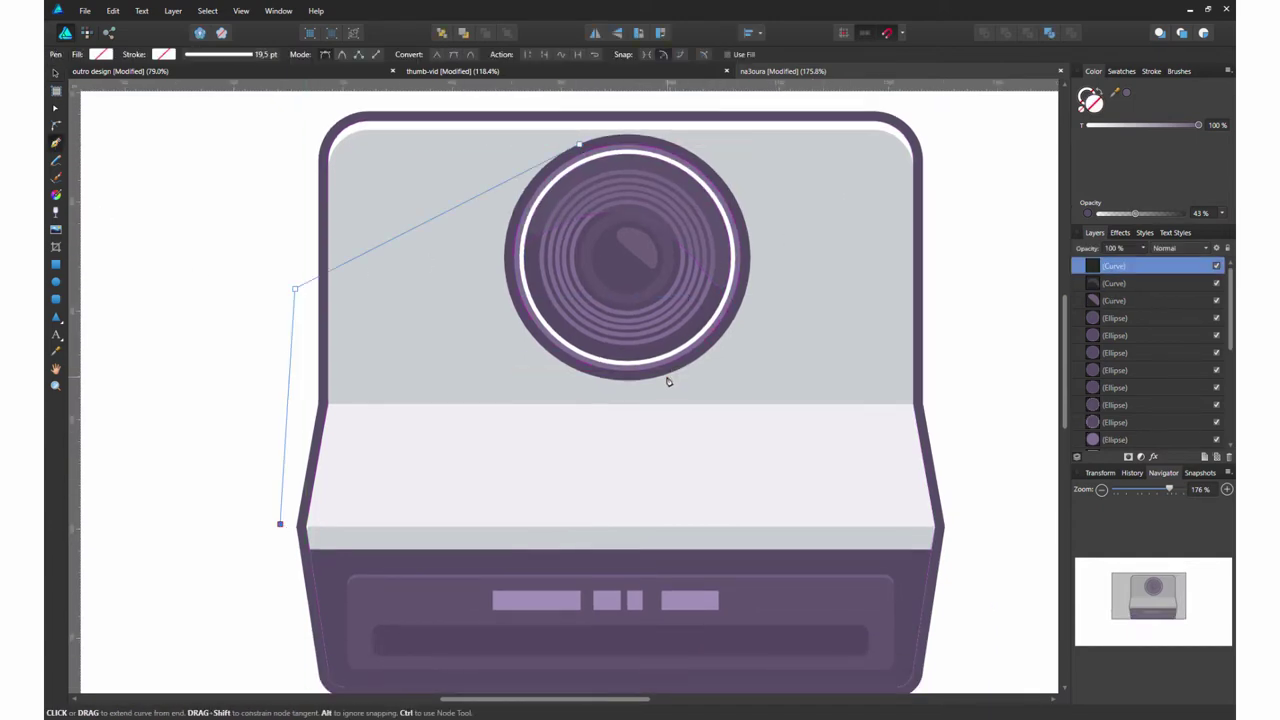
{"action": "key", "text": "v"}
{"action": "key", "text": "Delete"}
- Group the lens layers together and group the front panel details
{"action": "left_click", "coordinate": [690, 240]}
{"action": "left_click", "coordinate": [1110, 349], "text": "shift"}
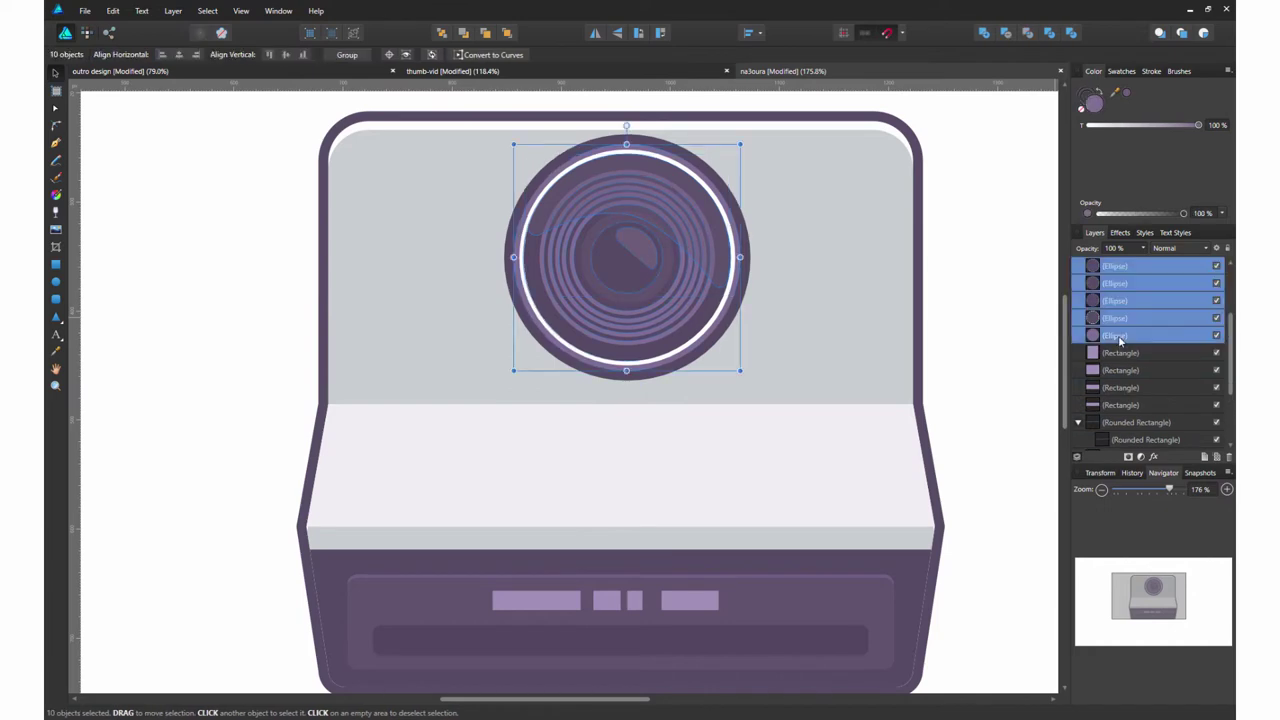
{"action": "key", "text": "ctrl+g"}
{"action": "scroll", "coordinate": [1135, 255], "scroll_direction": "up", "scroll_amount": 2}
{"action": "left_click", "coordinate": [1115, 283]}
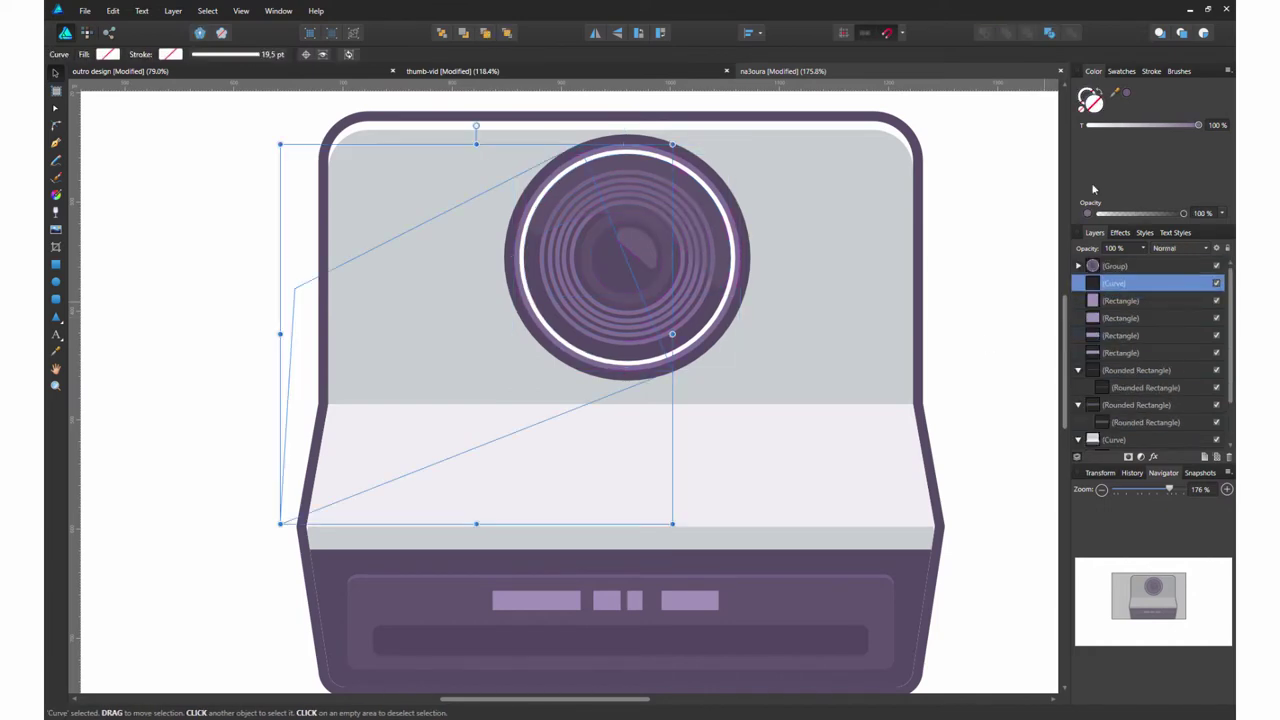
{"action": "left_click", "coordinate": [1110, 301]}
{"action": "left_click", "coordinate": [1120, 387], "text": "shift"}
{"action": "key", "text": "ctrl+g"}
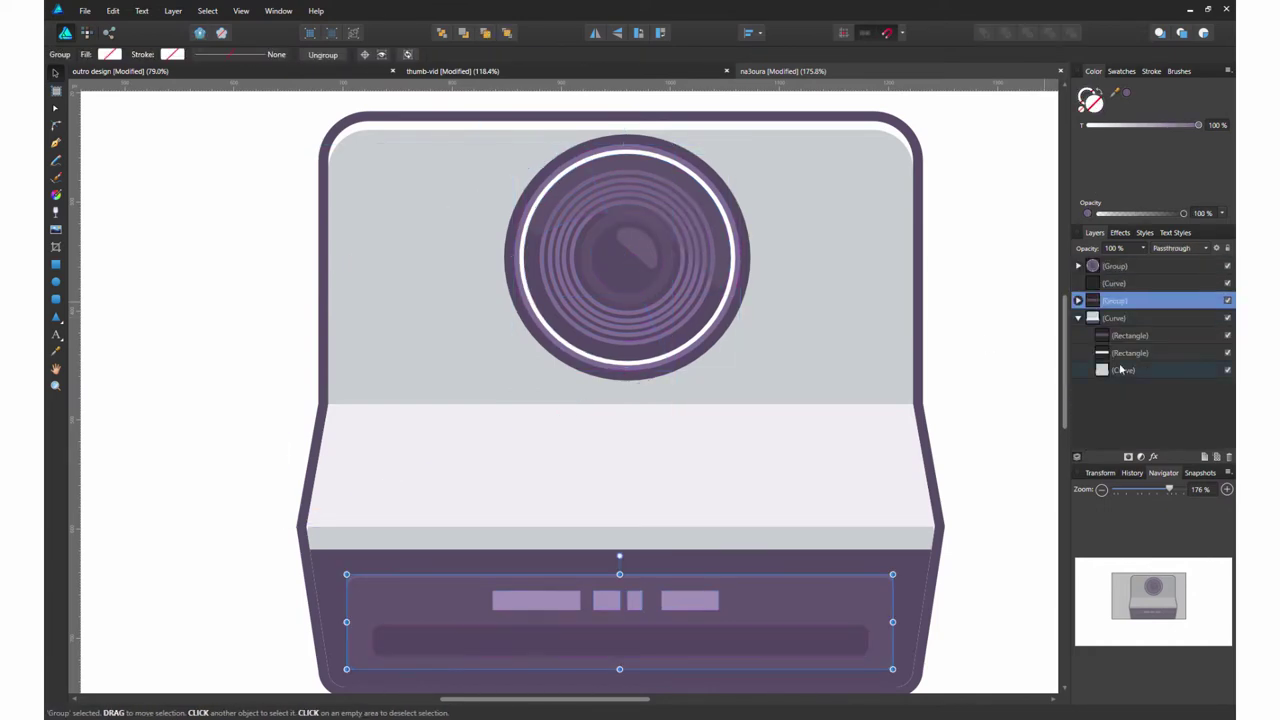
- Pen-draw a pale light band under the lens and clip it inside the camera front
{"action": "left_click", "coordinate": [1120, 353]}
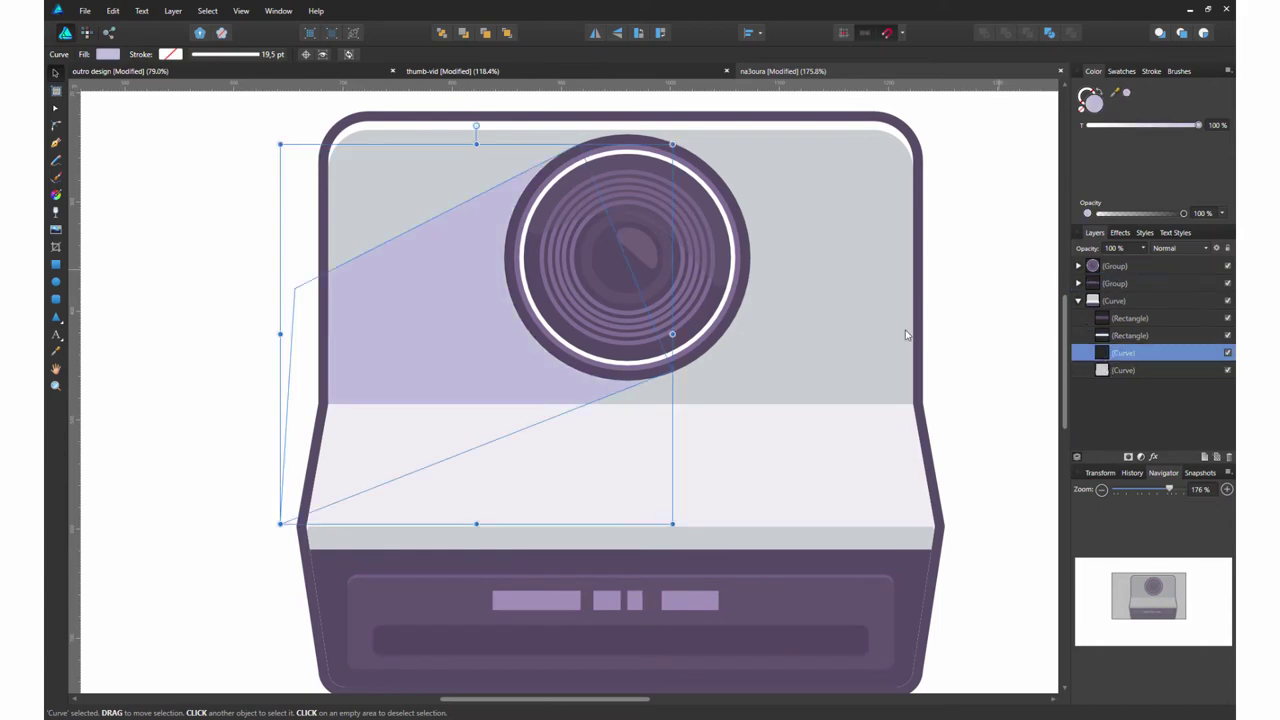
{"action": "scroll", "coordinate": [584, 400], "scroll_direction": "down", "scroll_amount": 1}
{"action": "key", "text": "p"}
{"action": "left_click", "coordinate": [584, 386]}
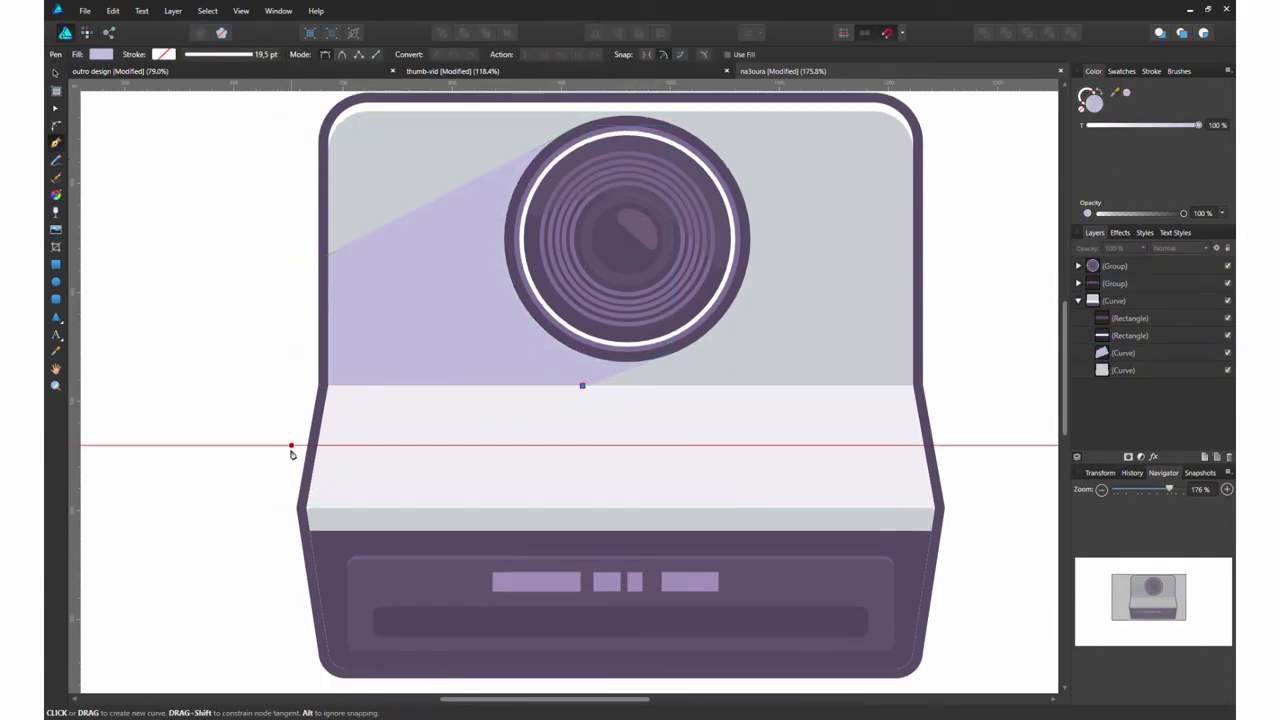
{"action": "left_click", "coordinate": [293, 446]}
{"action": "left_click", "coordinate": [291, 375]}
{"action": "left_click", "coordinate": [583, 375]}
{"action": "key", "text": "v"}
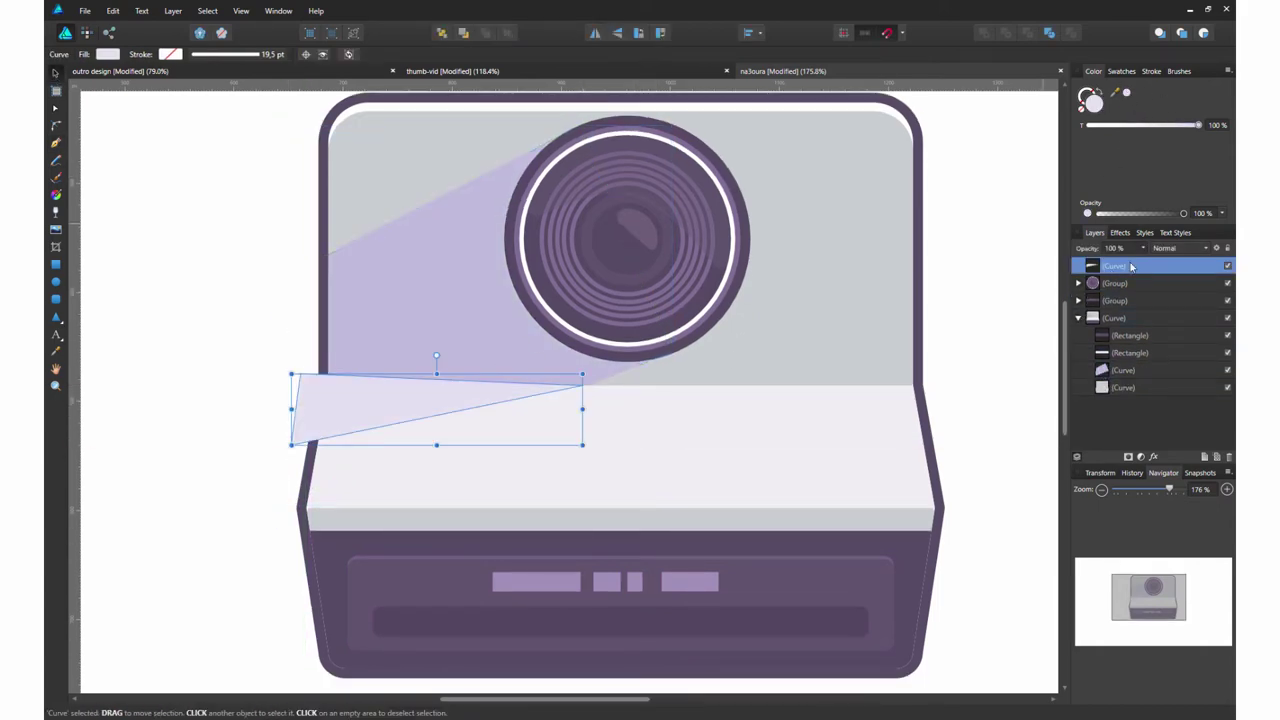
{"action": "left_click_drag", "start_coordinate": [1130, 268], "coordinate": [1130, 353]}
{"action": "key", "text": "ctrl+d"}
- Fill the camera front panel light lavender
{"action": "scroll", "coordinate": [756, 406], "scroll_direction": "down", "scroll_amount": 2}
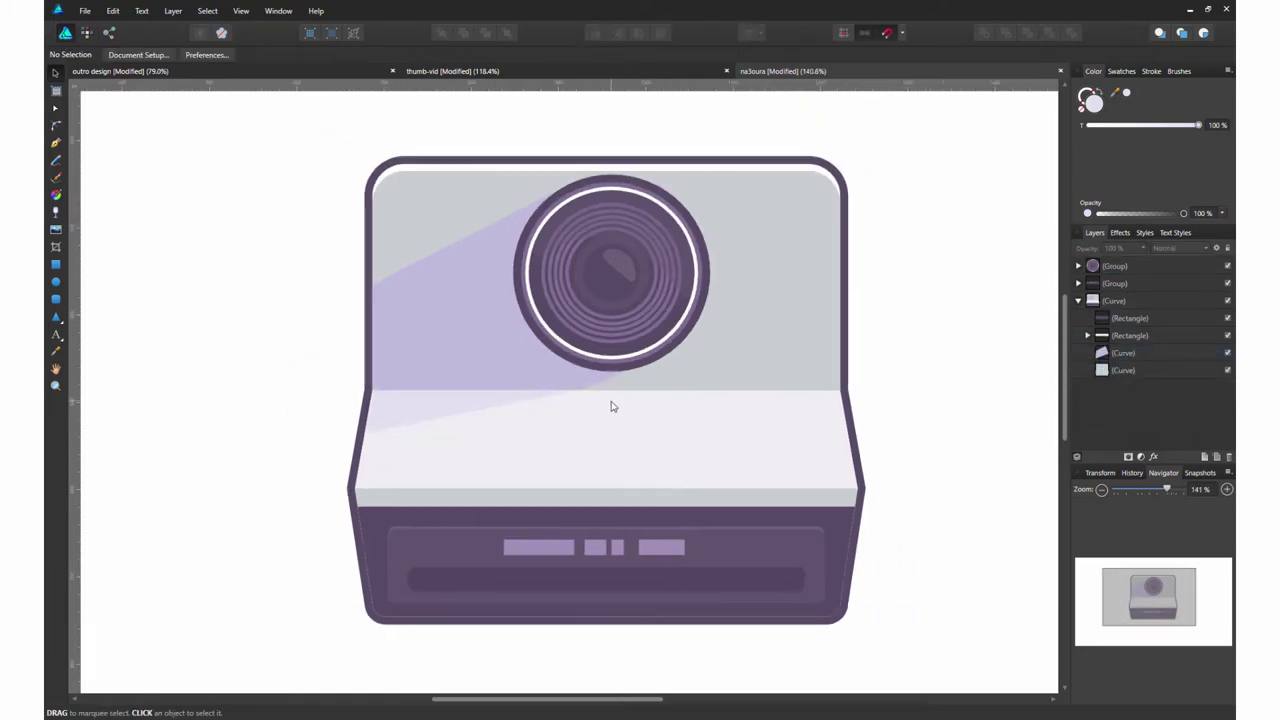
{"action": "scroll", "coordinate": [608, 403], "scroll_direction": "up", "scroll_amount": 1}
{"action": "left_click", "coordinate": [794, 283]}
{"action": "left_click", "coordinate": [1123, 370]}
{"action": "left_click", "coordinate": [1127, 94]}
{"action": "key", "text": "ctrl+d"}
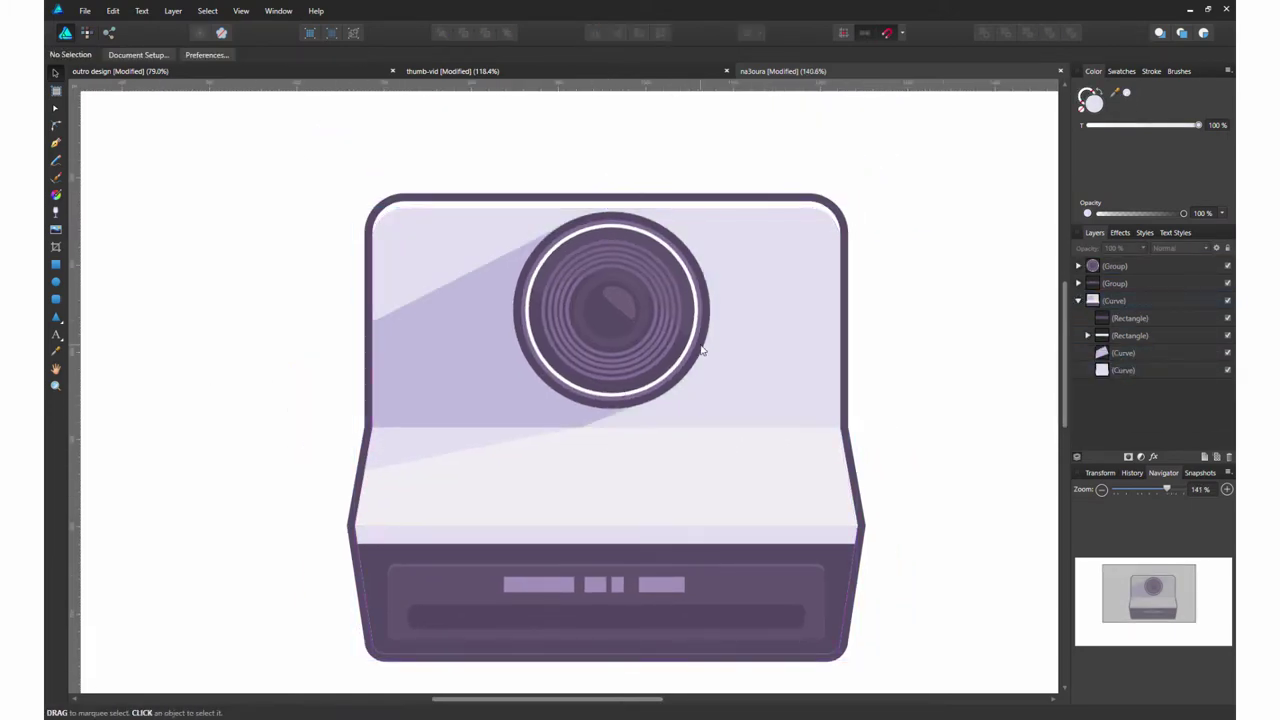
- Draw an orange rounded flash window at the upper left with a 9.8 pt dark outline
{"action": "key", "text": "m"}
{"action": "scroll", "coordinate": [415, 296], "scroll_direction": "up", "scroll_amount": 3}
{"action": "left_click_drag", "start_coordinate": [520, 257], "coordinate": [371, 316]}
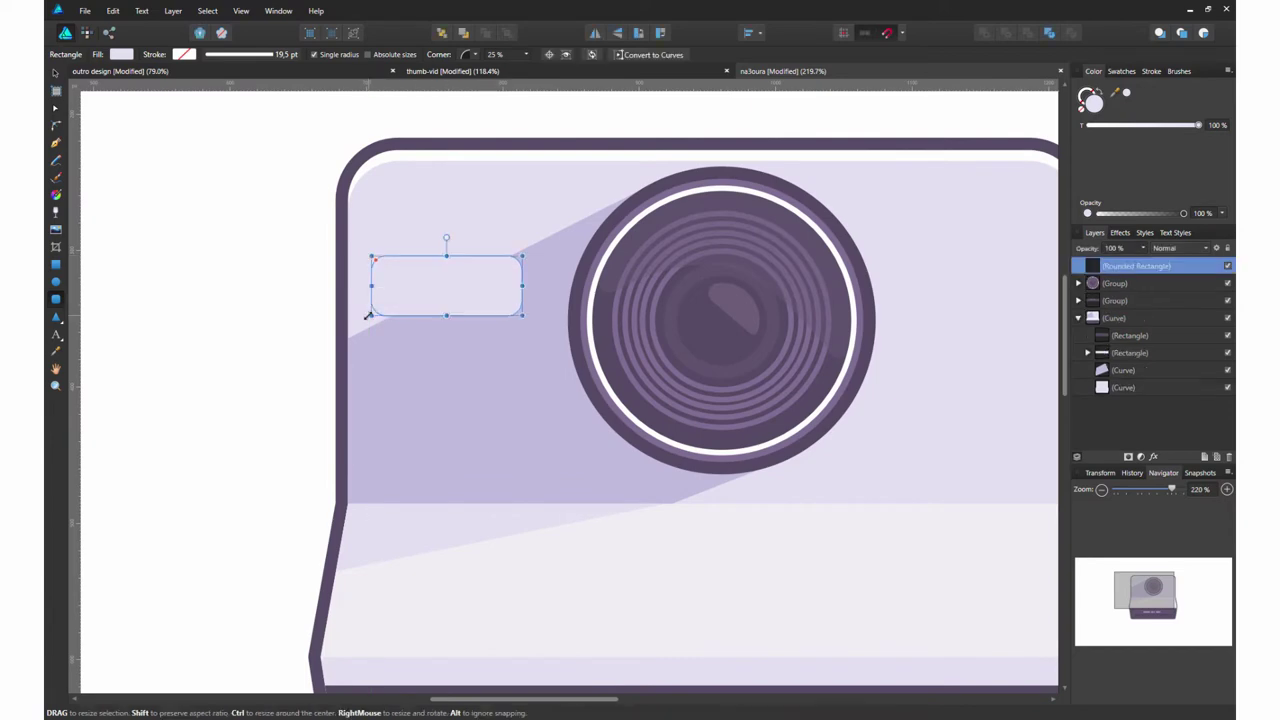
{"action": "left_click_drag", "start_coordinate": [1115, 92], "coordinate": [1035, 98]}
{"action": "left_click", "coordinate": [1151, 71]}
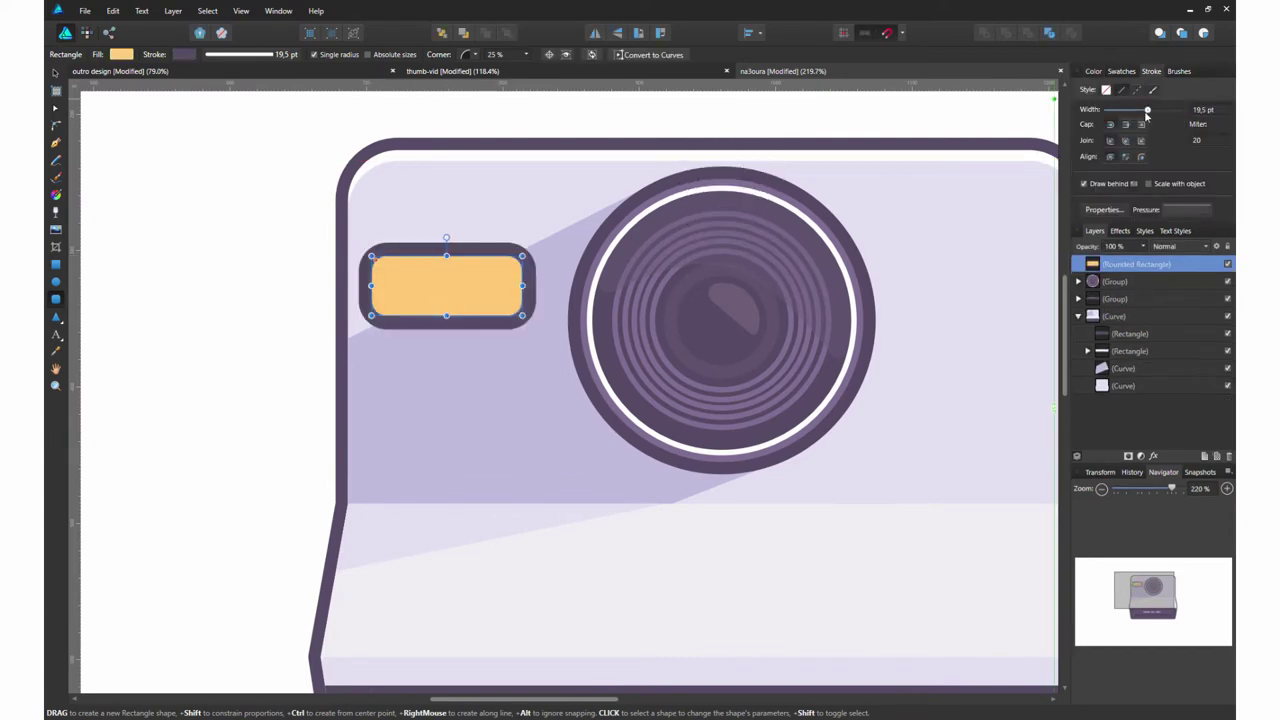
{"action": "left_click", "coordinate": [1093, 71]}
- Duplicate the flash window in place to form its white rim
{"action": "key", "text": "ctrl+j"}
{"action": "key", "text": "ctrl+z"}
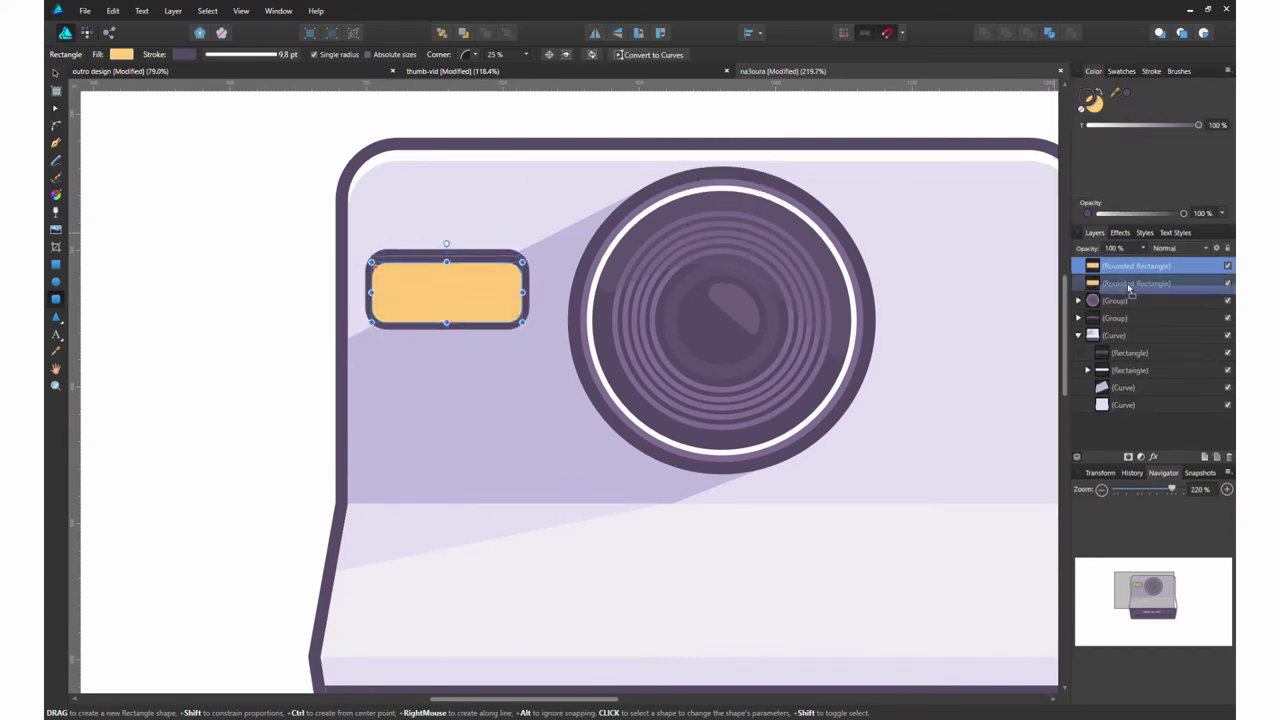
{"action": "key", "text": "ctrl+z"}
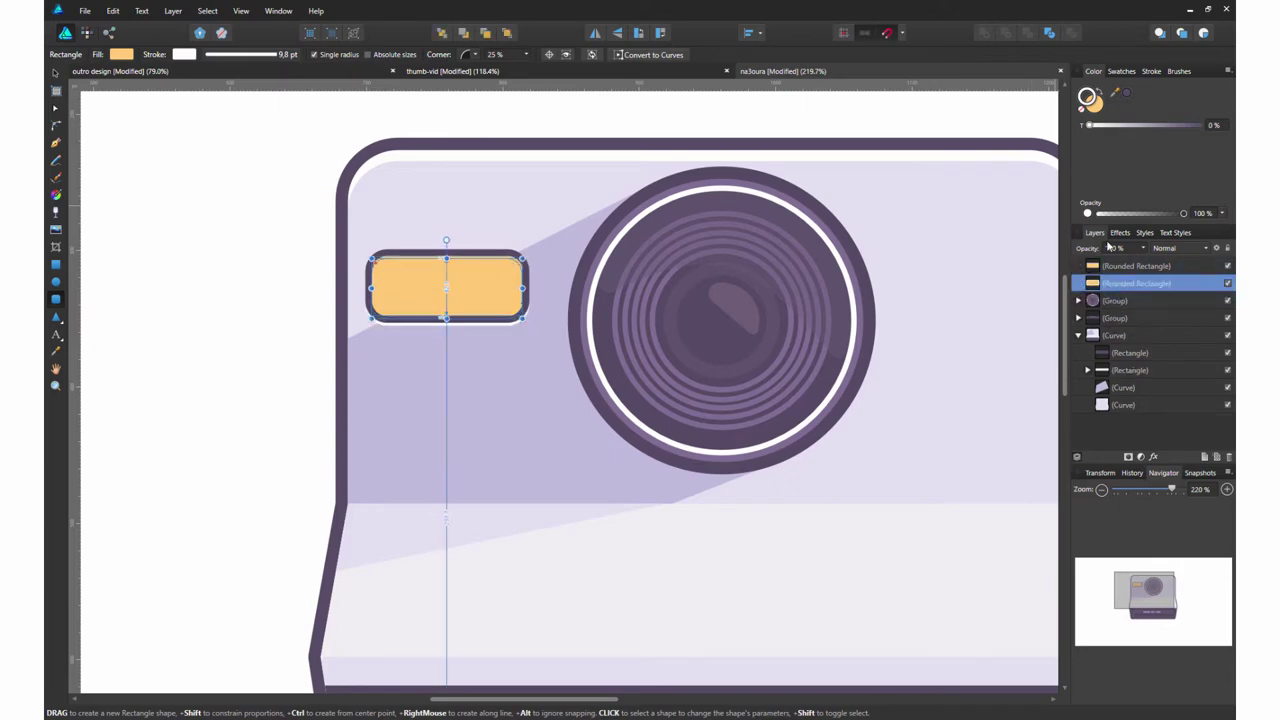
{"action": "scroll", "coordinate": [449, 313], "scroll_direction": "up", "scroll_amount": 4}
- Add a cream highlight bar and a small square inside the flash window
{"action": "left_click_drag", "start_coordinate": [294, 243], "coordinate": [471, 306]}
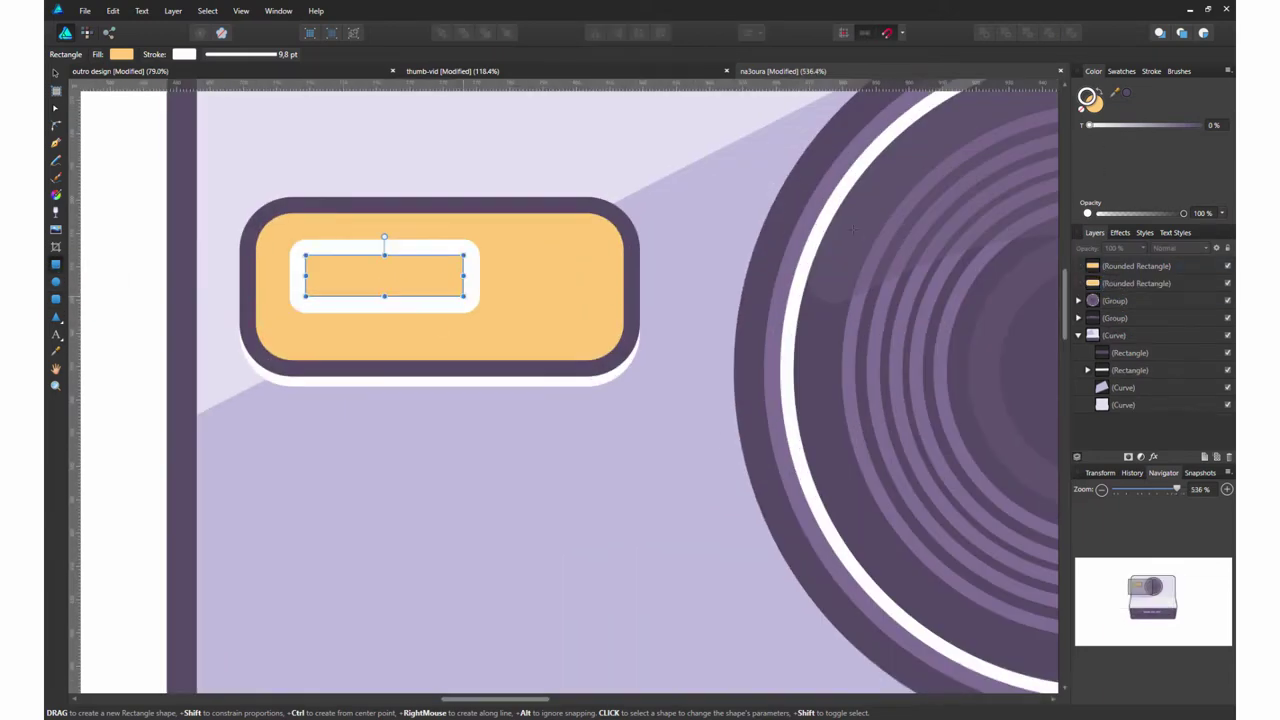
{"action": "left_click", "coordinate": [1127, 95]}
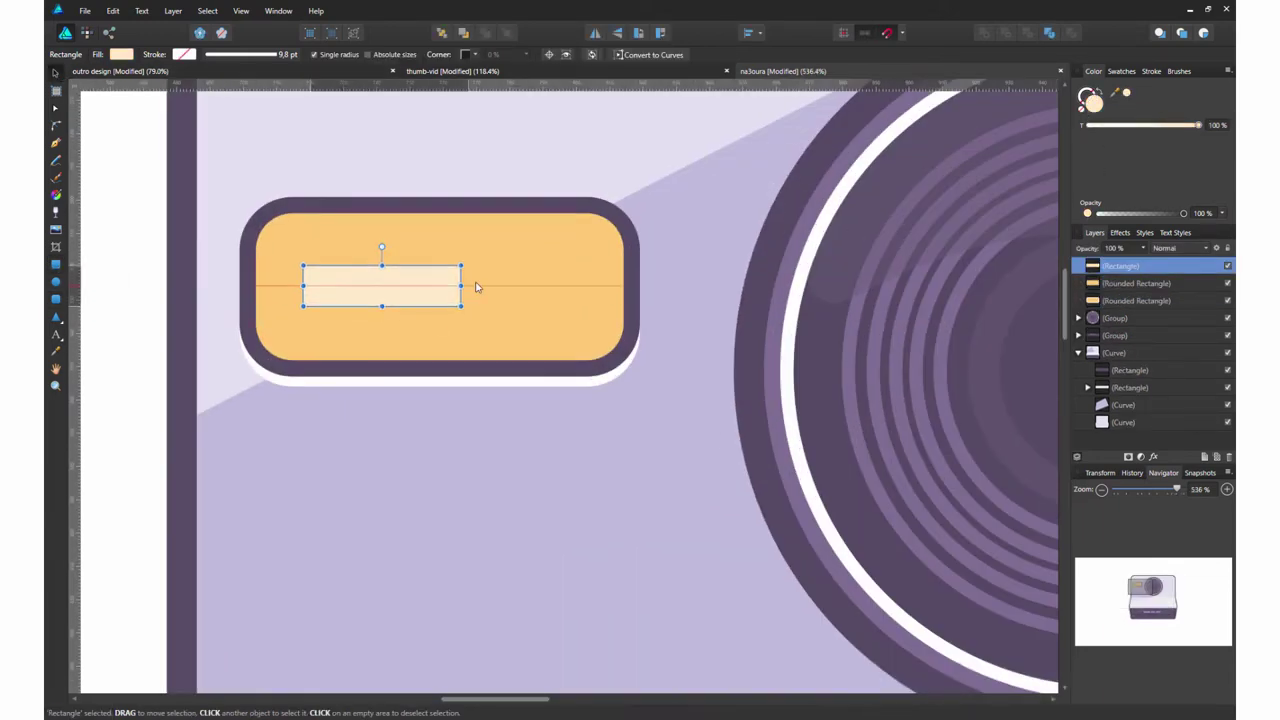
{"action": "mouse_move", "coordinate": [551, 263]}
{"action": "left_mouse_down"}
{"action": "mouse_move", "coordinate": [394, 303]}
{"action": "mouse_move", "coordinate": [501, 285]}
{"action": "left_mouse_up"}
{"action": "scroll", "coordinate": [479, 339], "scroll_direction": "down", "scroll_amount": 4}
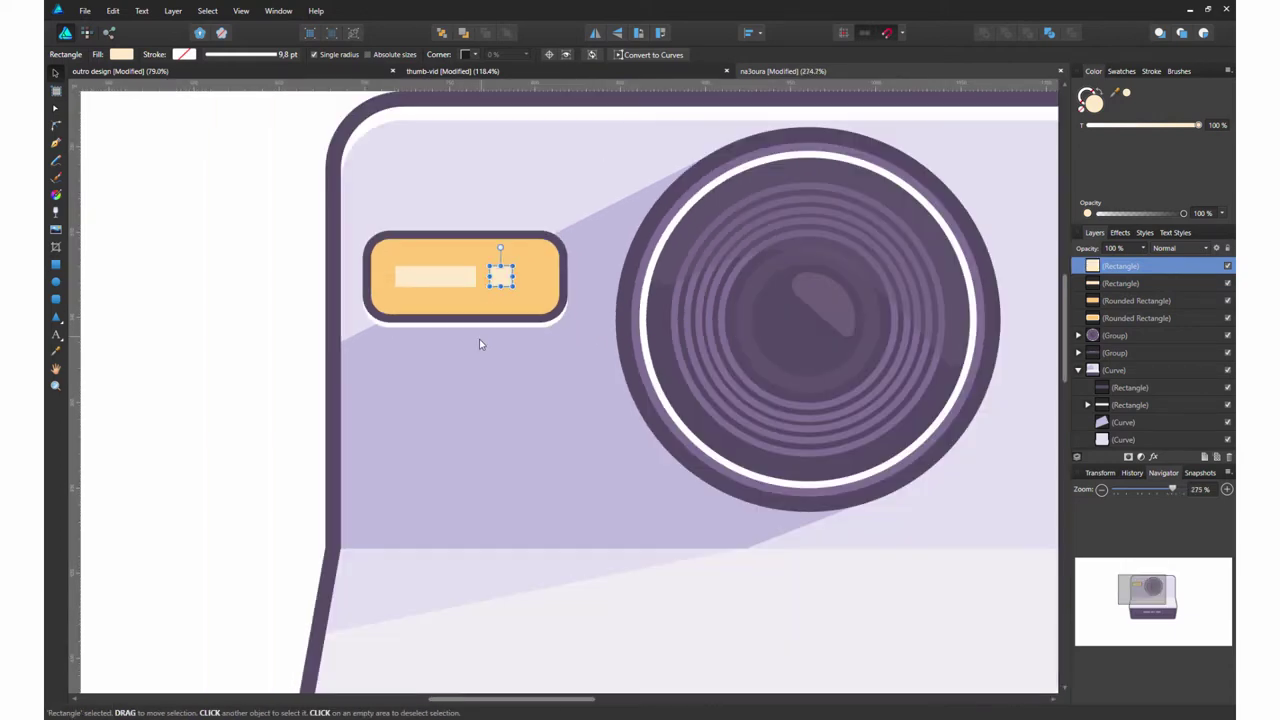
{"action": "scroll", "coordinate": [475, 348], "scroll_direction": "up", "scroll_amount": 2}
- Draw a pink round button below the flash window with a dark purple outline, plus an enlarged copy
{"action": "key", "text": "m"}
{"action": "left_click_drag", "start_coordinate": [415, 313], "coordinate": [487, 241]}
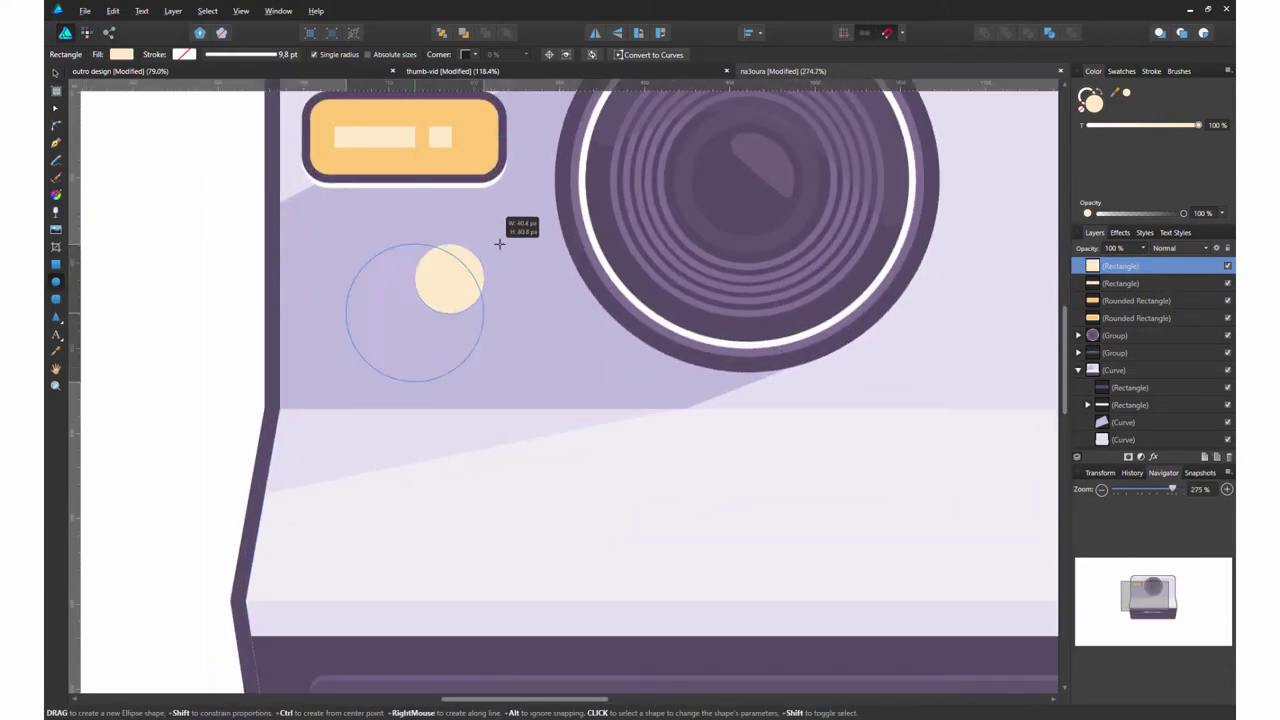
{"action": "left_click", "coordinate": [1126, 92]}
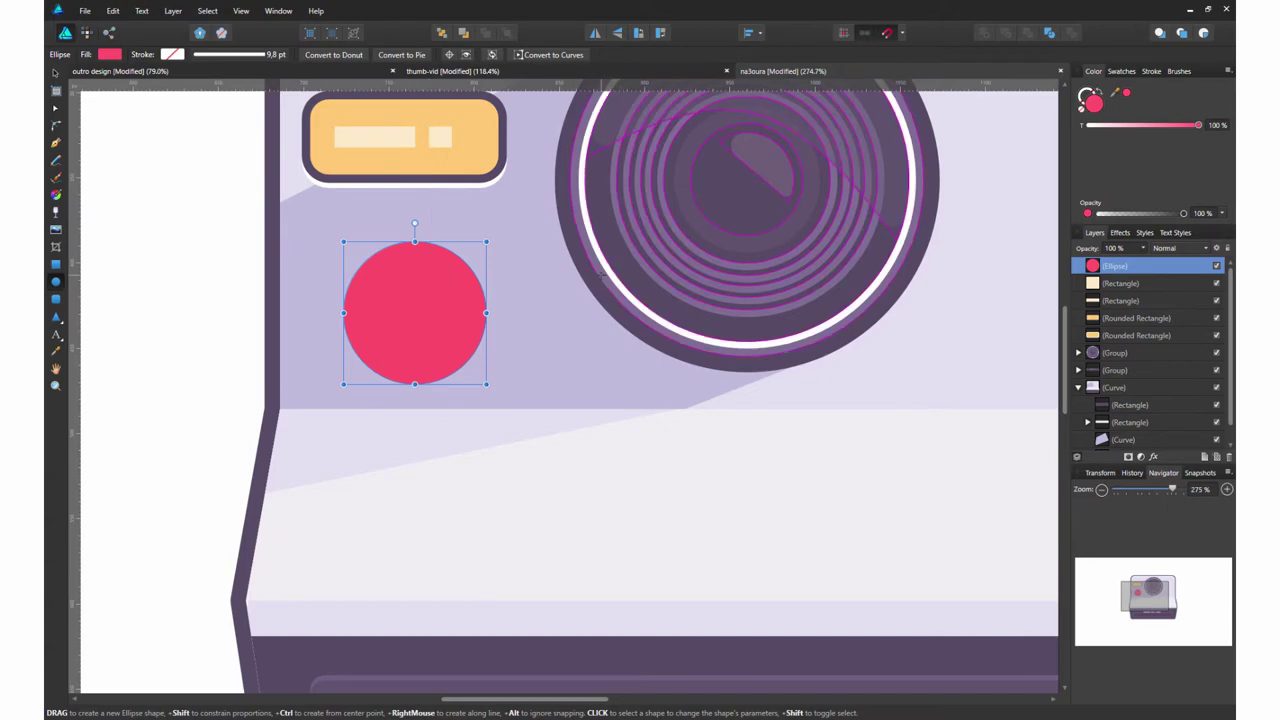
{"action": "left_click_drag", "start_coordinate": [1115, 92], "coordinate": [957, 271]}
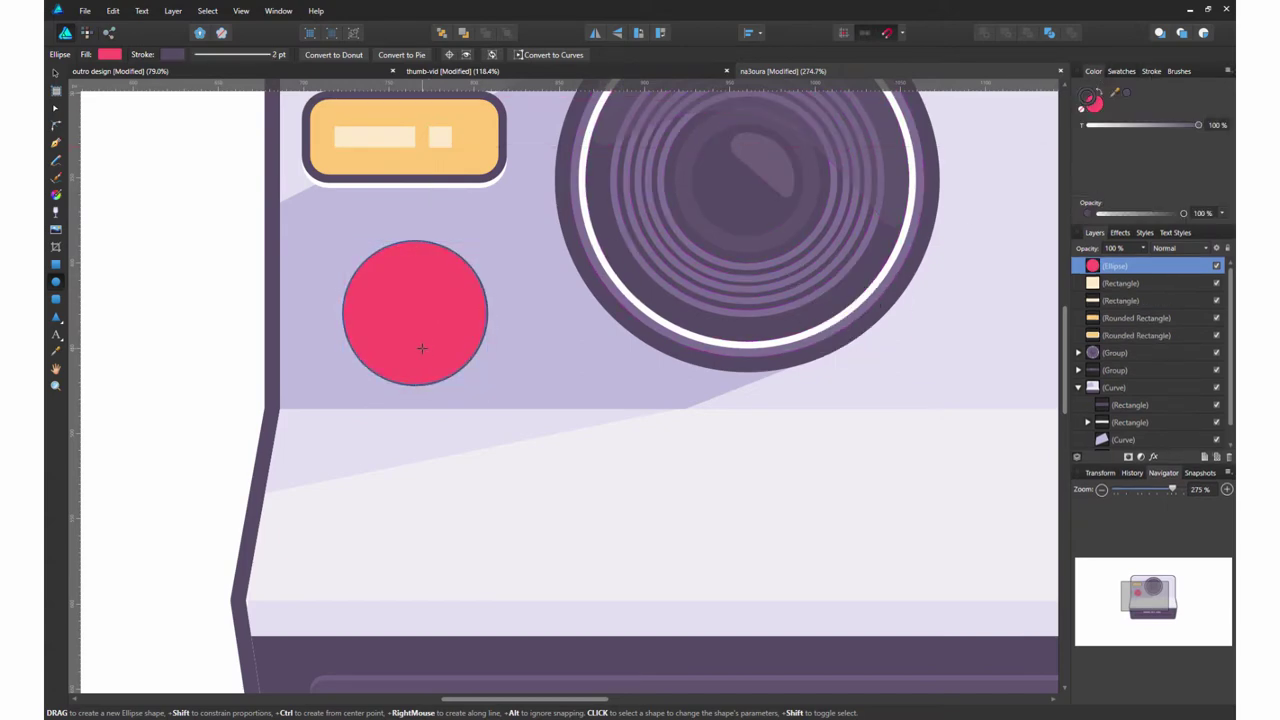
{"action": "key", "text": "ctrl+j"}
{"action": "left_click_drag", "start_coordinate": [486, 240], "coordinate": [492, 236]}
- Make the outer circle white with a 7.3 pt outline
{"action": "left_click", "coordinate": [1113, 285]}
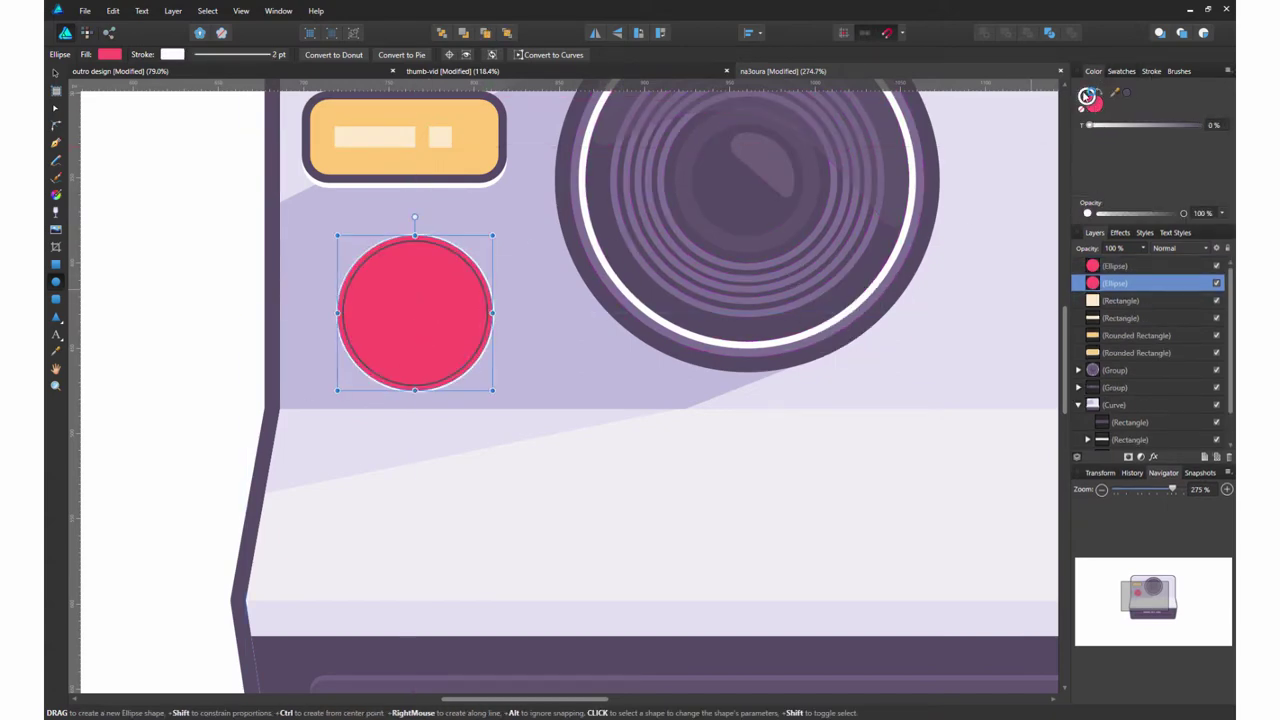
{"action": "left_click", "coordinate": [1151, 71]}
{"action": "left_click", "coordinate": [1093, 71]}
{"action": "left_click_drag", "start_coordinate": [1200, 125], "coordinate": [1069, 132]}
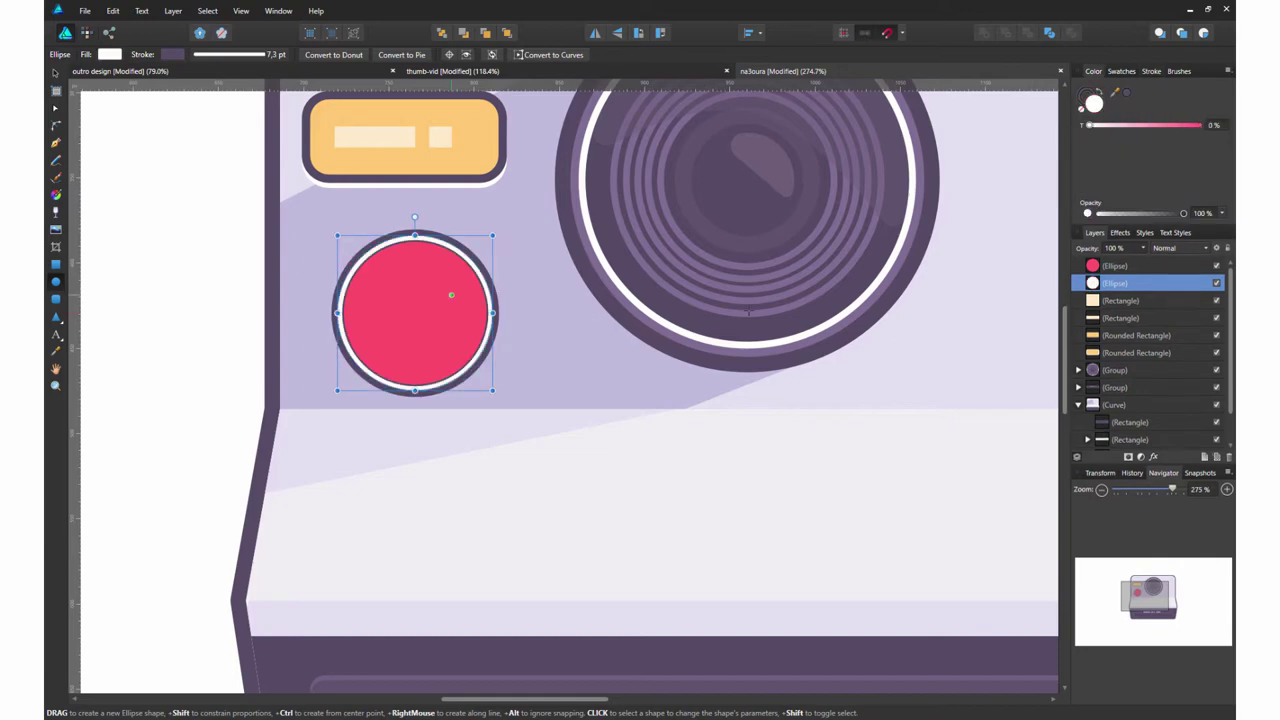
- Cut a copy of the disc into a curved highlight arc with the Node tool
{"action": "key", "text": "ctrl+j"}
{"action": "key", "text": "ctrl+Return"}
{"action": "scroll", "coordinate": [491, 316], "scroll_direction": "up", "scroll_amount": 3}
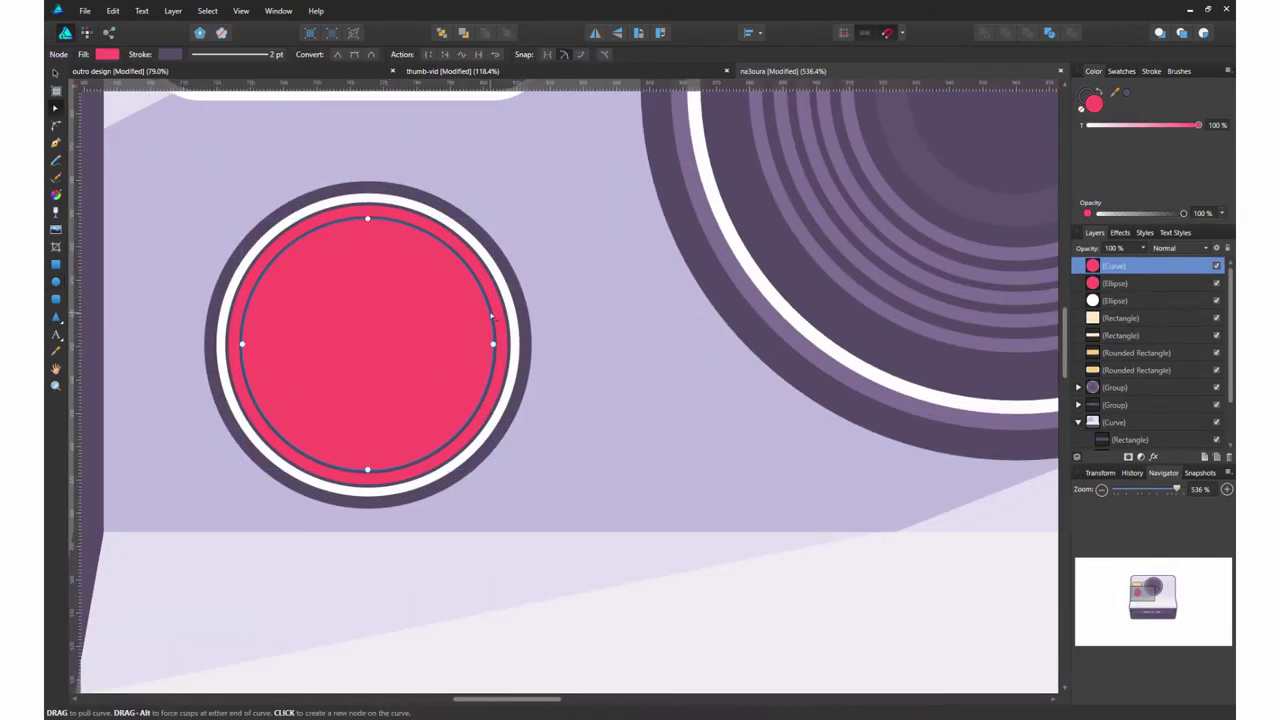
{"action": "left_click", "coordinate": [493, 344]}
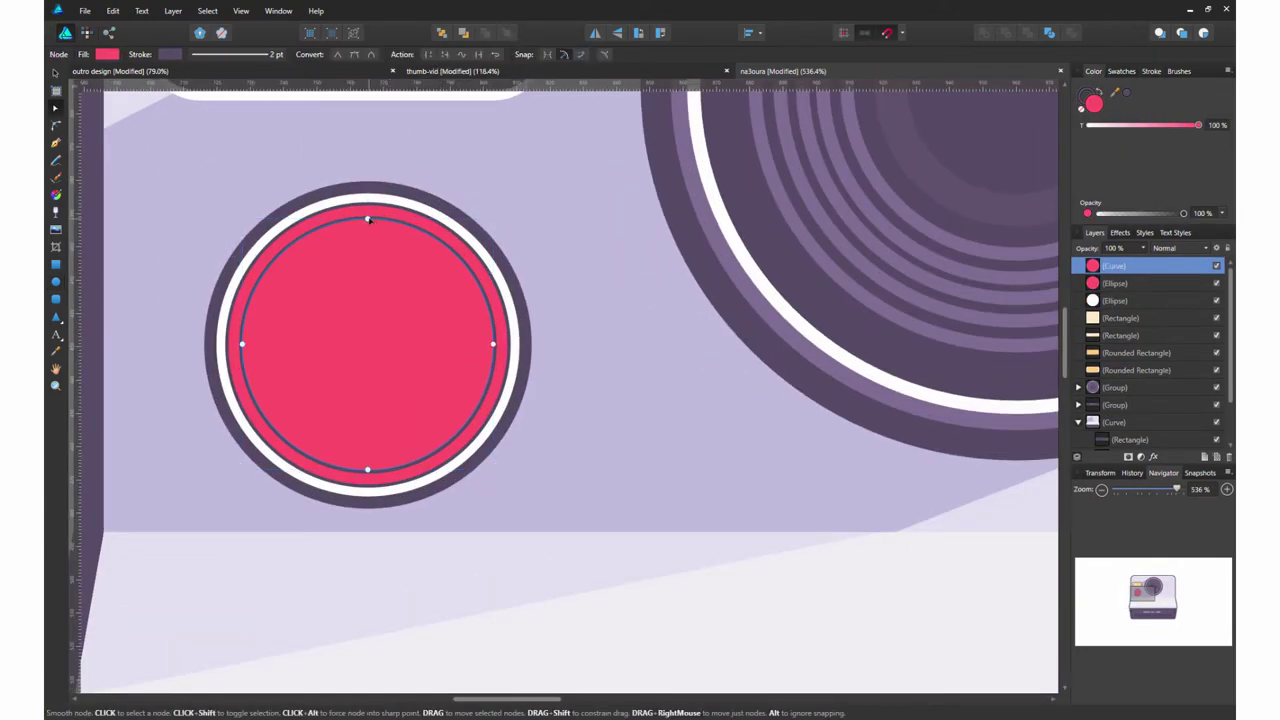
{"action": "key", "text": "ctrl+j"}
{"action": "key", "text": "Delete"}
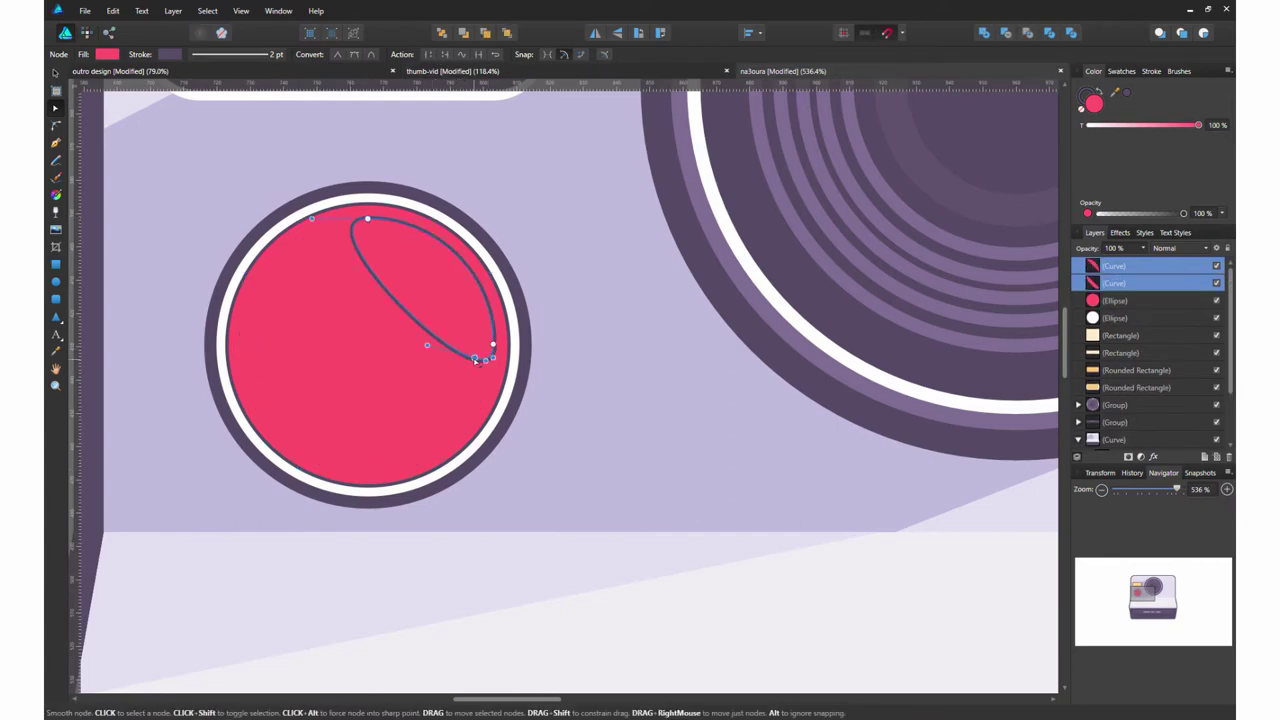
{"action": "scroll", "coordinate": [491, 349], "scroll_direction": "up", "scroll_amount": 2}
{"action": "scroll", "coordinate": [478, 410], "scroll_direction": "up", "scroll_amount": 5}
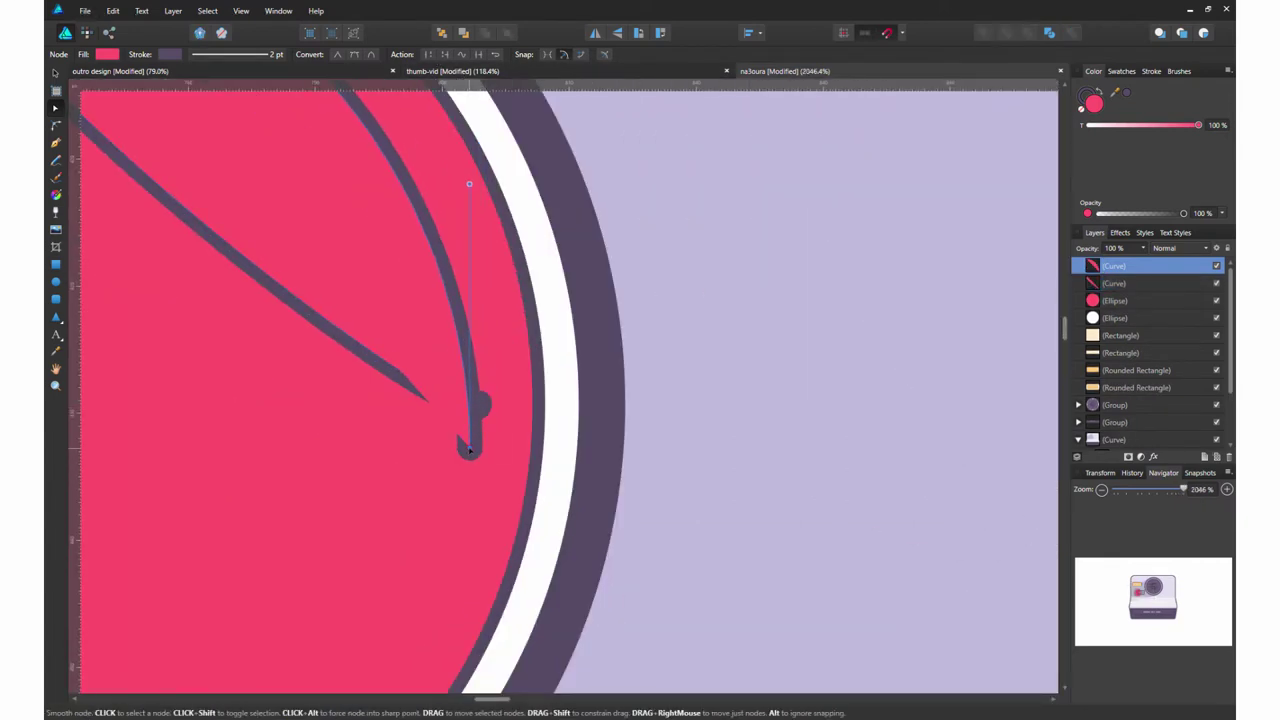
{"action": "key", "text": "Delete"}
{"action": "scroll", "coordinate": [429, 368], "scroll_direction": "down", "scroll_amount": 3}
{"action": "scroll", "coordinate": [470, 268], "scroll_direction": "up", "scroll_amount": 3}
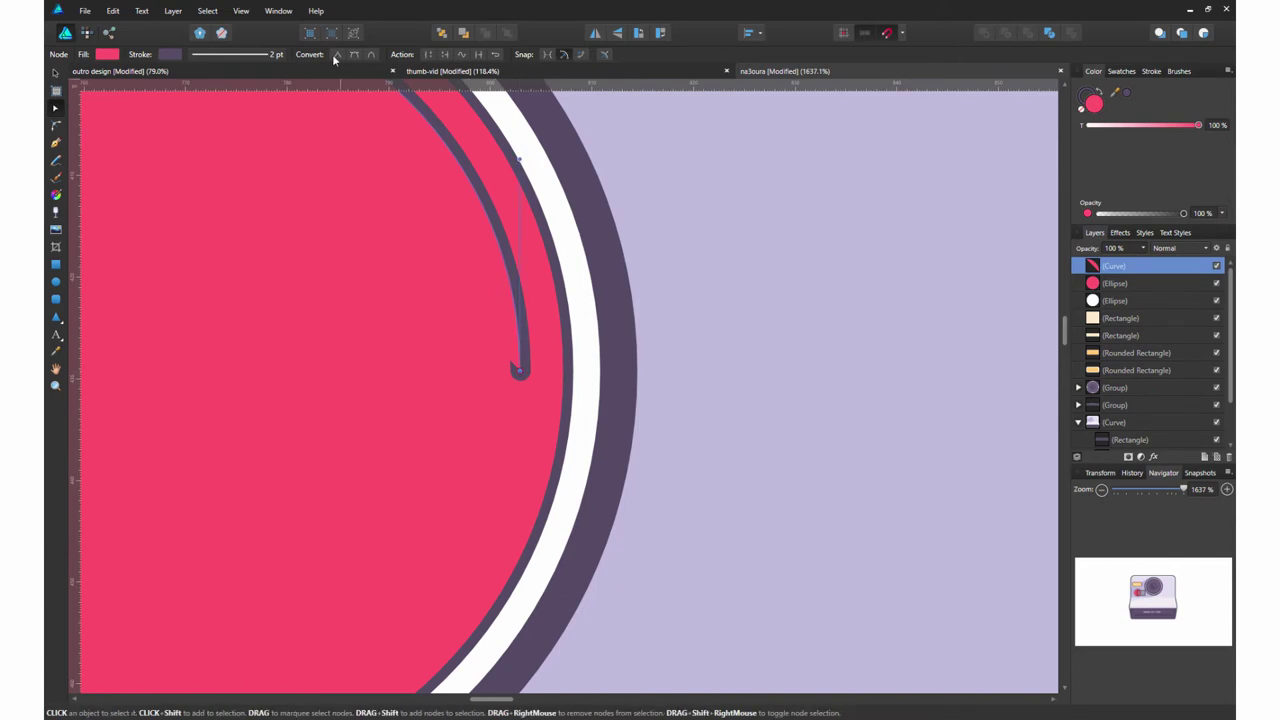
{"action": "scroll", "coordinate": [520, 385], "scroll_direction": "down", "scroll_amount": 2}
{"action": "scroll", "coordinate": [520, 385], "scroll_direction": "up", "scroll_amount": 8}
- Make the highlight arc a white stroke with round caps
{"action": "left_click", "coordinate": [1151, 71]}
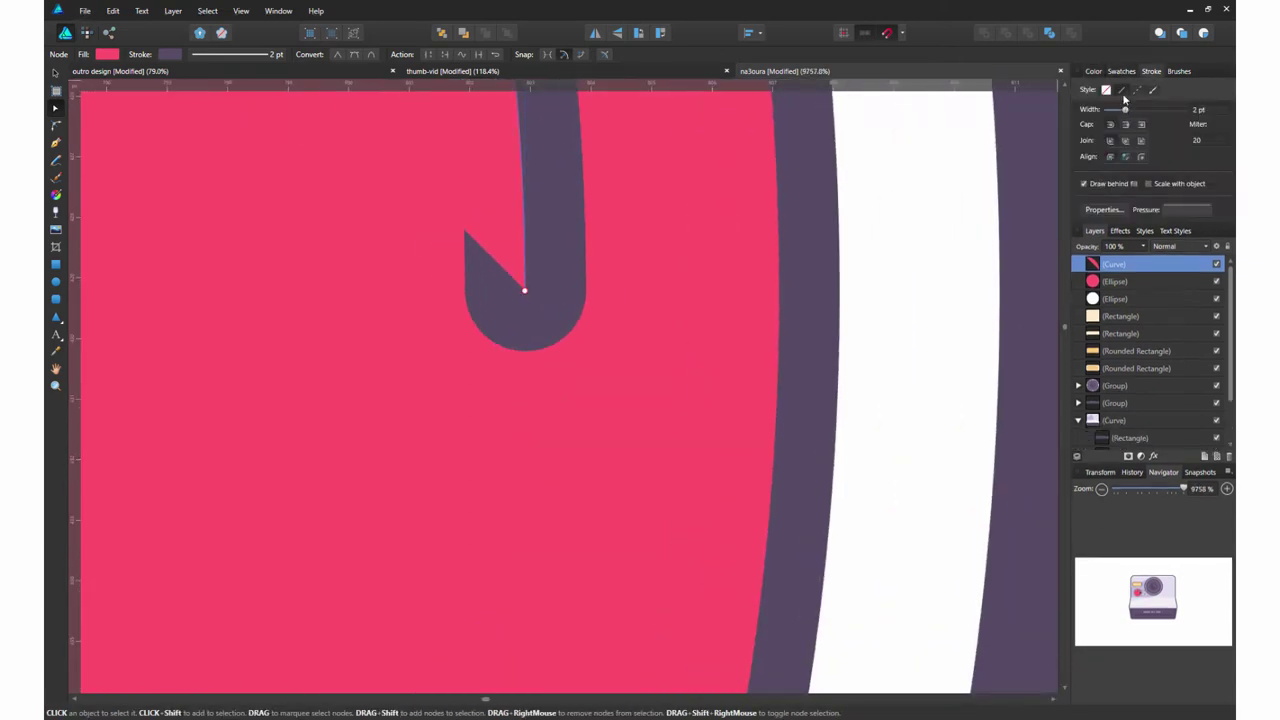
{"action": "scroll", "coordinate": [549, 307], "scroll_direction": "down", "scroll_amount": 10}
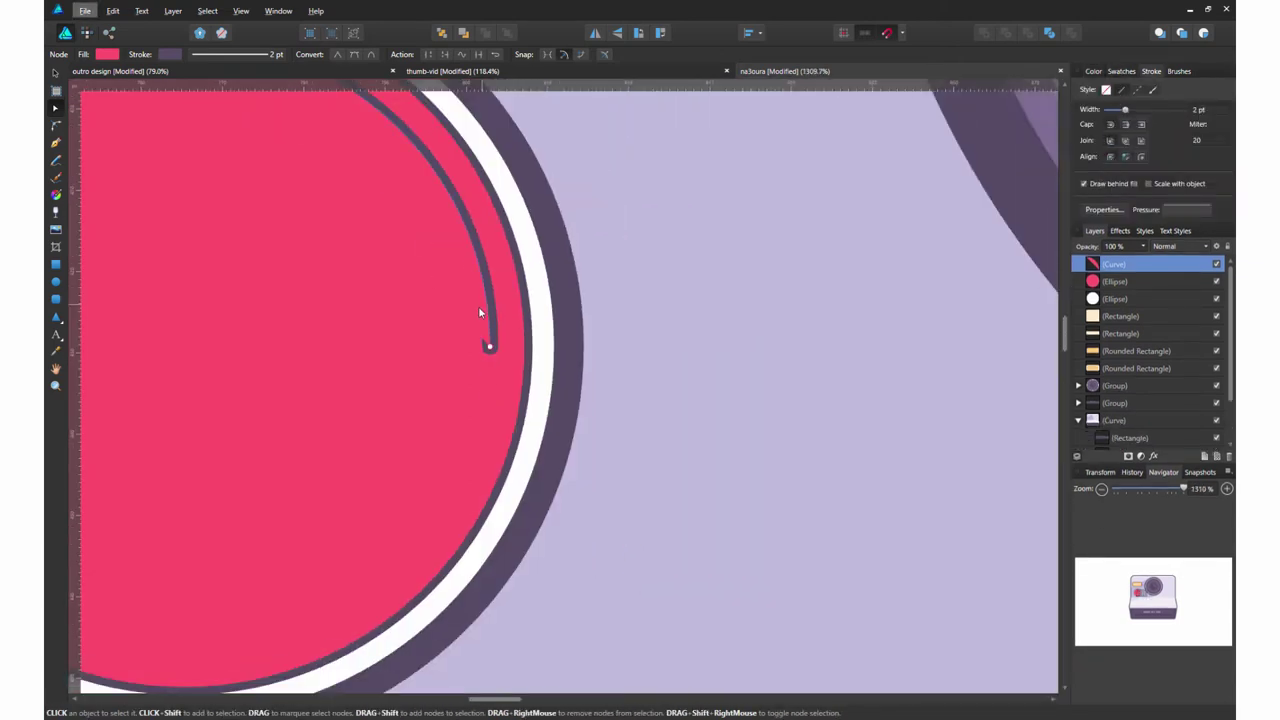
{"action": "left_click", "coordinate": [1093, 71]}
{"action": "scroll", "coordinate": [392, 233], "scroll_direction": "down", "scroll_amount": 3}
- Offset the white ellipse down-left, resize it, and recolour it as a lavender shadow
{"action": "key", "text": "v"}
{"action": "scroll", "coordinate": [495, 317], "scroll_direction": "up", "scroll_amount": 1}
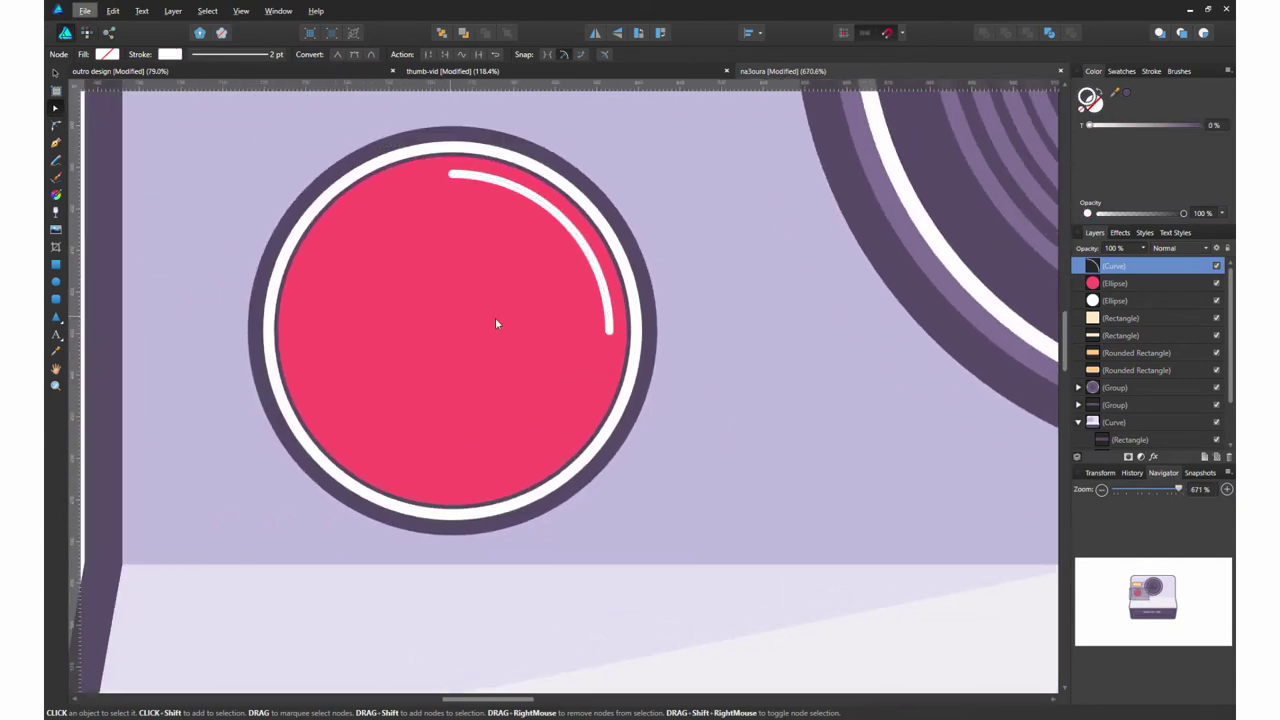
{"action": "scroll", "coordinate": [617, 232], "scroll_direction": "down", "scroll_amount": 1}
{"action": "left_click", "coordinate": [617, 232], "text": "alt"}
{"action": "left_click_drag", "start_coordinate": [617, 232], "coordinate": [599, 242]}
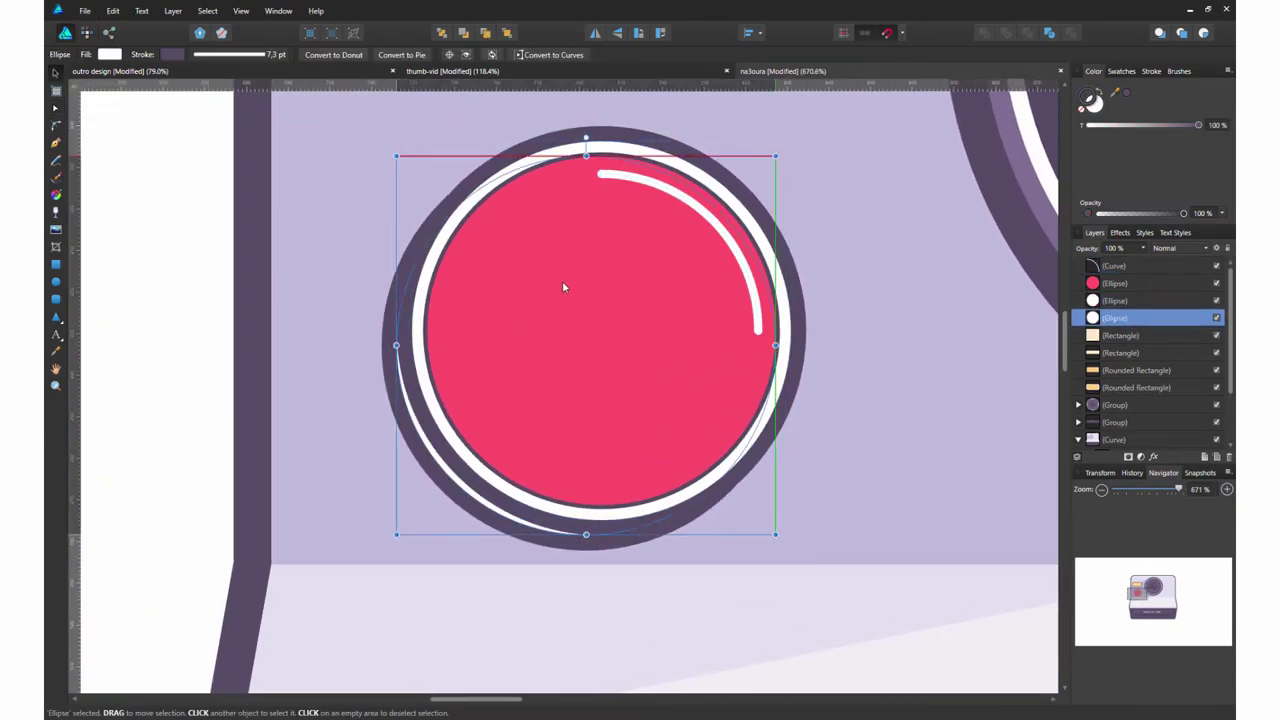
{"action": "left_click_drag", "start_coordinate": [777, 152], "coordinate": [782, 150]}
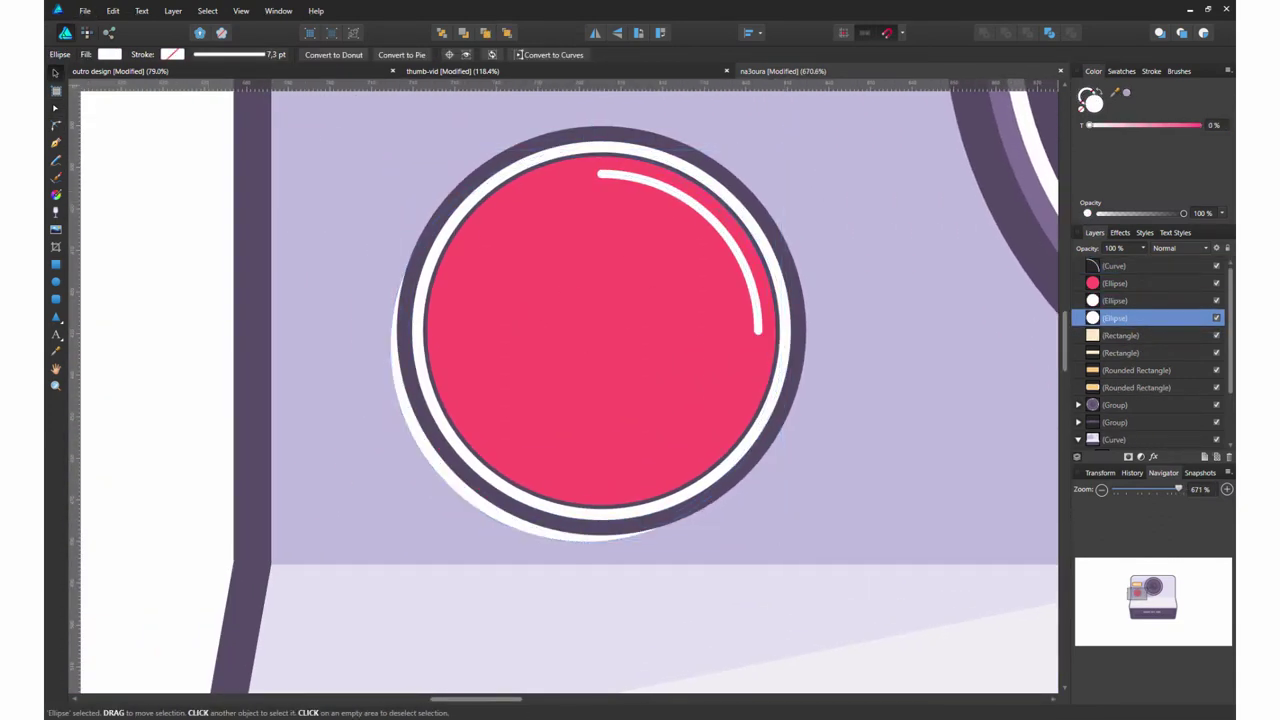
{"action": "left_click_drag", "start_coordinate": [1115, 92], "coordinate": [860, 330]}
{"action": "left_click_drag", "start_coordinate": [780, 150], "coordinate": [777, 143]}
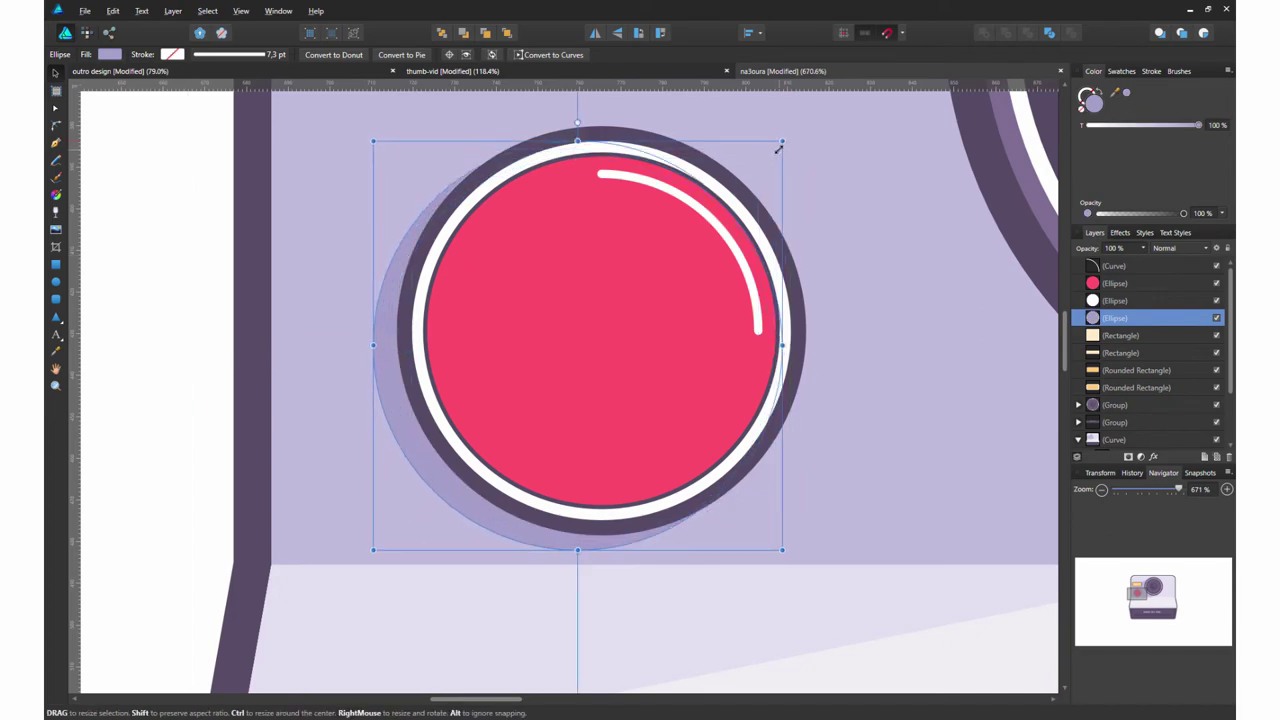
- Group all of the red button's layers together
{"action": "scroll", "coordinate": [463, 357], "scroll_direction": "down", "scroll_amount": 5}
{"action": "scroll", "coordinate": [557, 366], "scroll_direction": "down", "scroll_amount": 3}
{"action": "left_click", "coordinate": [1118, 268], "text": "shift"}
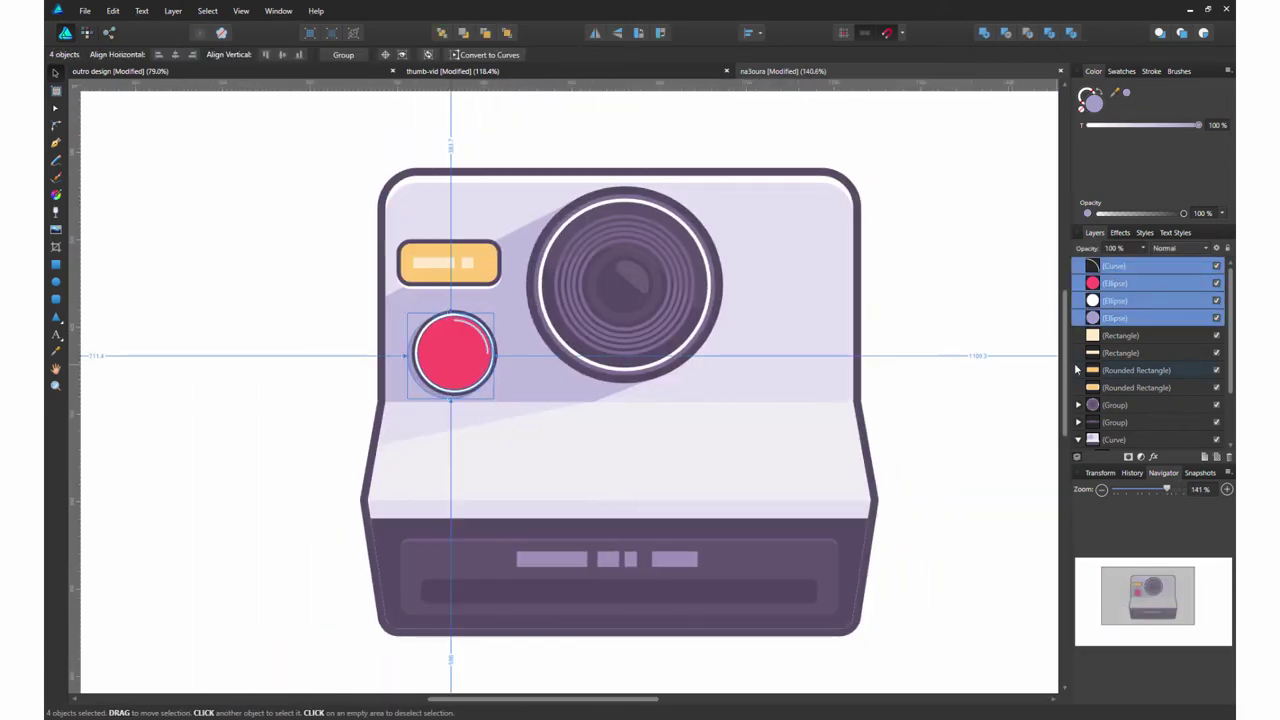
{"action": "key", "text": "ctrl+g"}
- Copy the grouped red button to the right of the lens
{"action": "left_click_drag", "start_coordinate": [493, 312], "coordinate": [487, 316]}
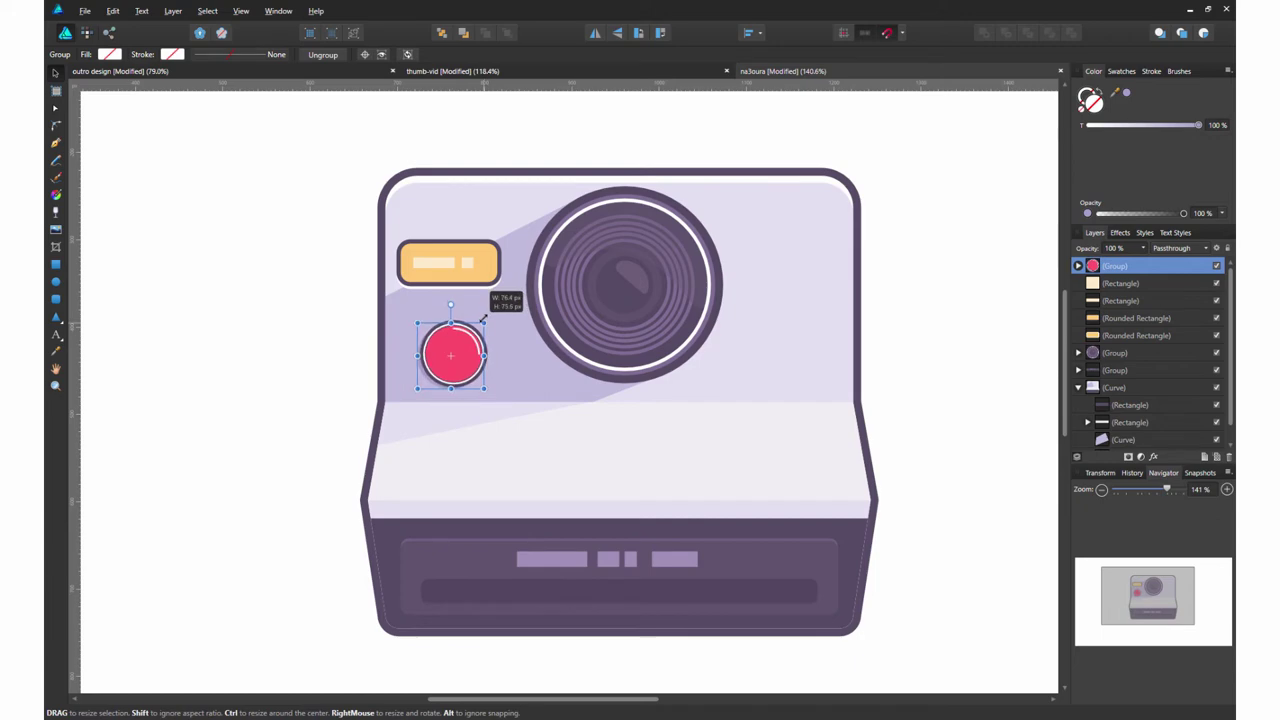
{"action": "left_click_drag", "start_coordinate": [447, 357], "coordinate": [791, 354]}
{"action": "scroll", "coordinate": [812, 371], "scroll_direction": "up", "scroll_amount": 3}
{"action": "scroll", "coordinate": [611, 365], "scroll_direction": "up", "scroll_amount": 1}
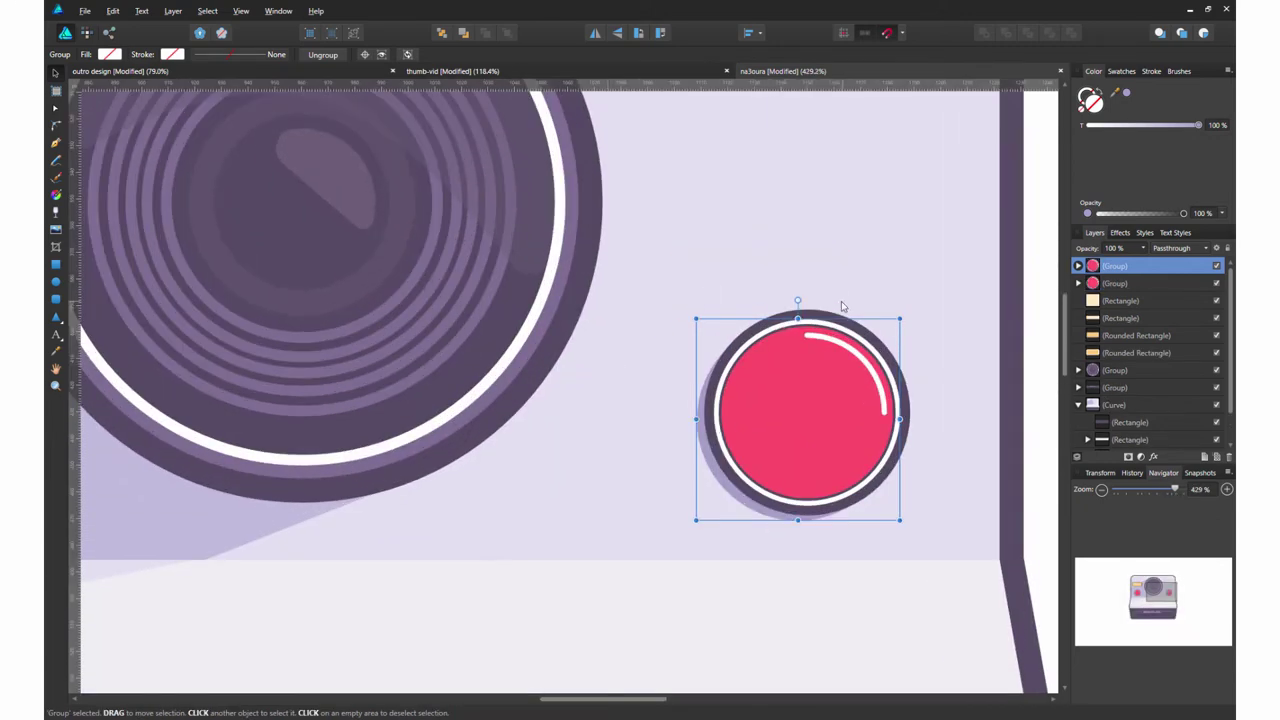
- Shrink the copy's inner circle and give it an 18.1 pt dark stroke and purple fill
{"action": "left_click", "coordinate": [1078, 266]}
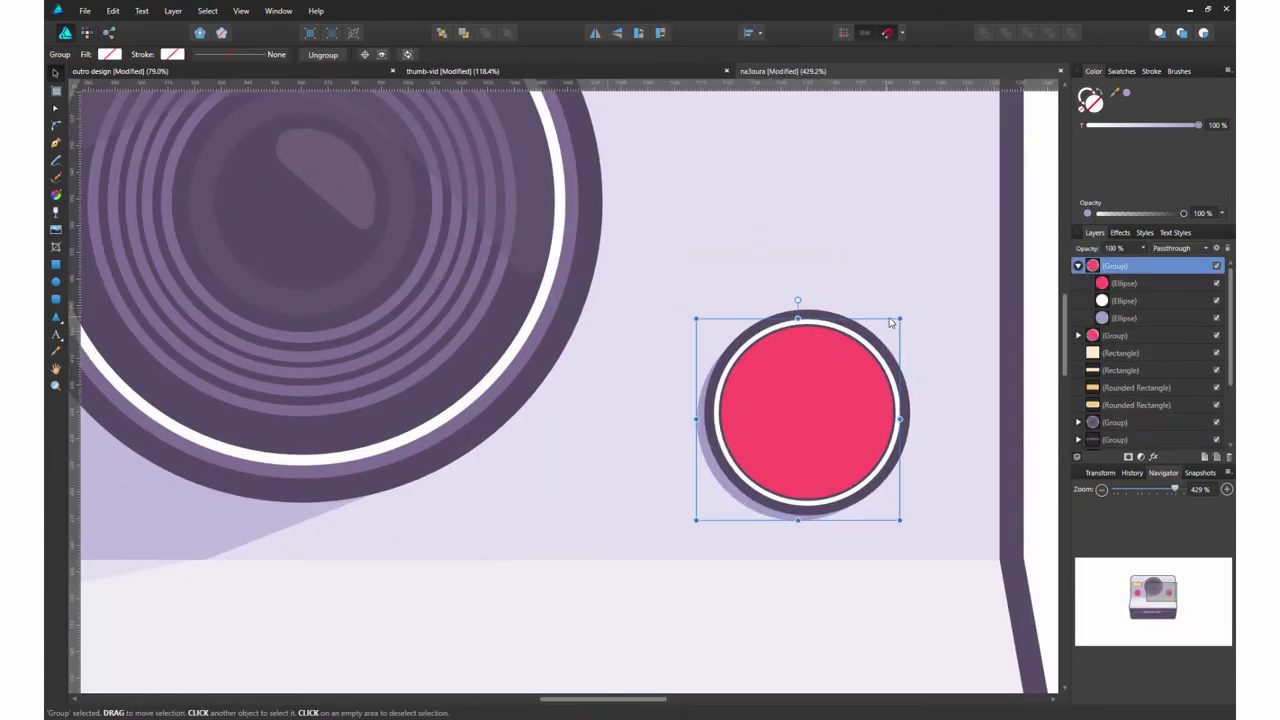
{"action": "double_click", "coordinate": [862, 340]}
{"action": "left_click_drag", "start_coordinate": [896, 323], "coordinate": [855, 342]}
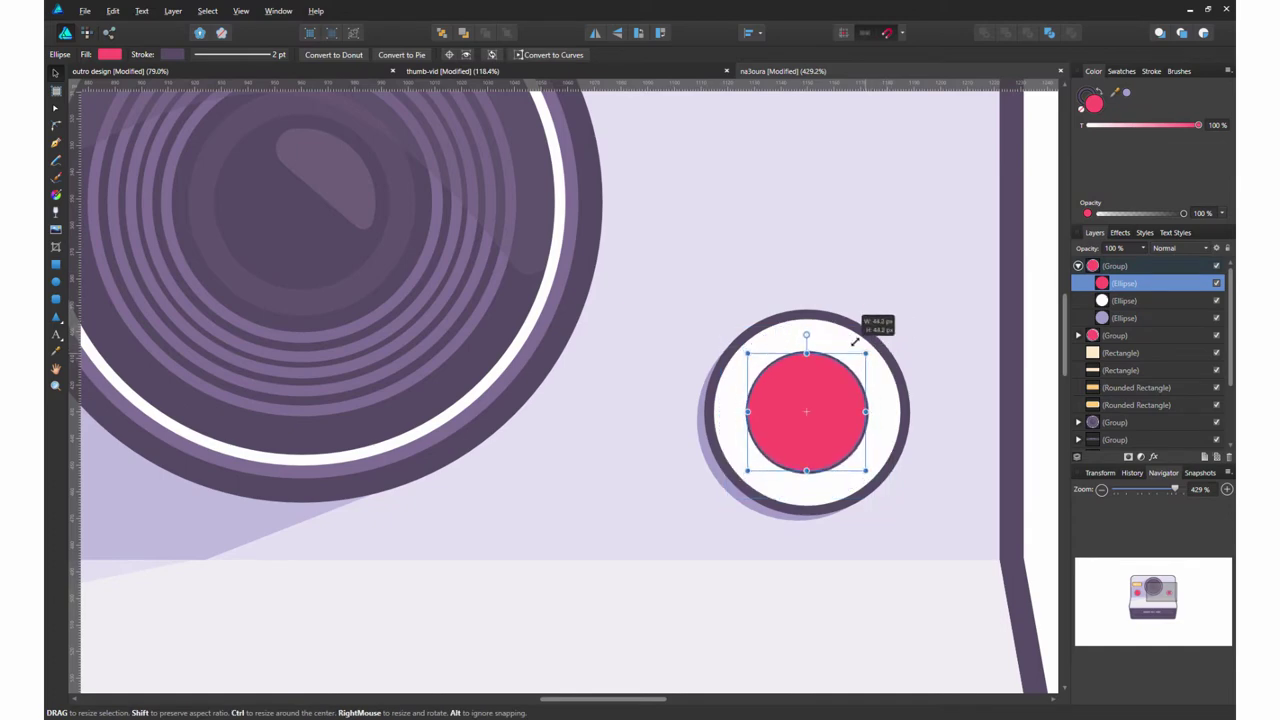
{"action": "left_click", "coordinate": [1150, 71]}
{"action": "left_click", "coordinate": [1147, 110]}
{"action": "left_click", "coordinate": [1094, 71]}
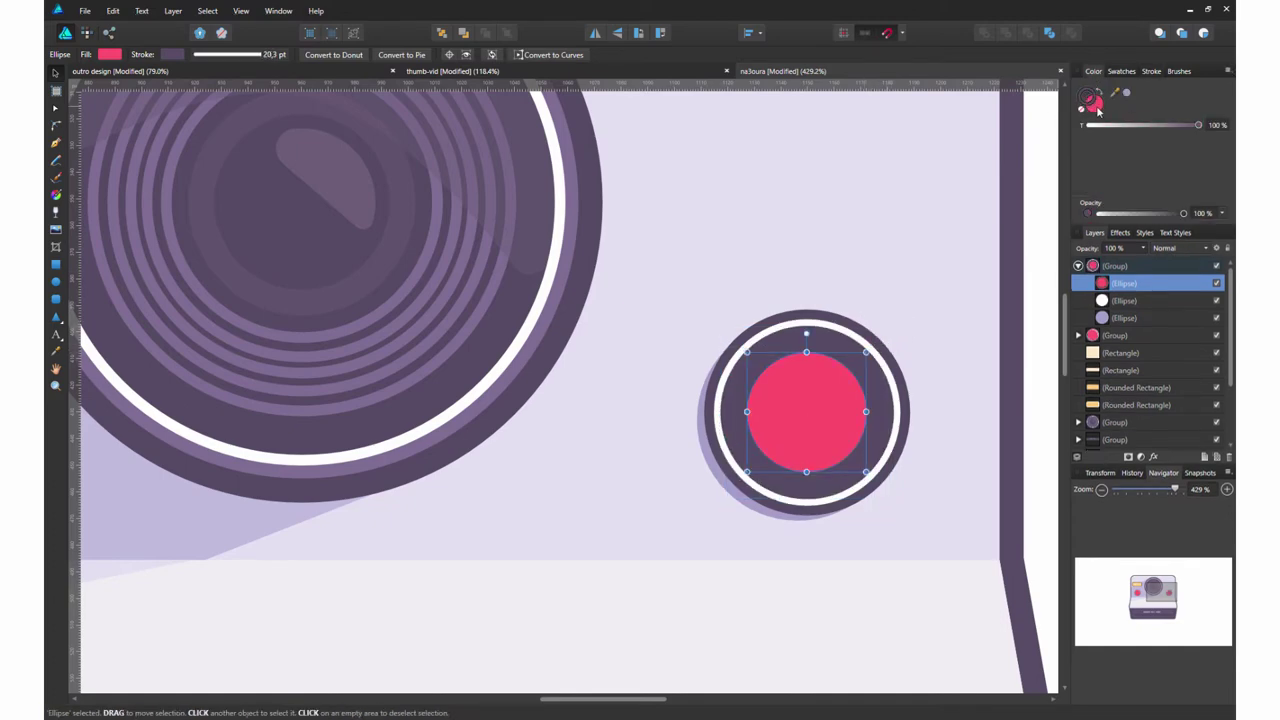
{"action": "left_click", "coordinate": [1128, 93]}
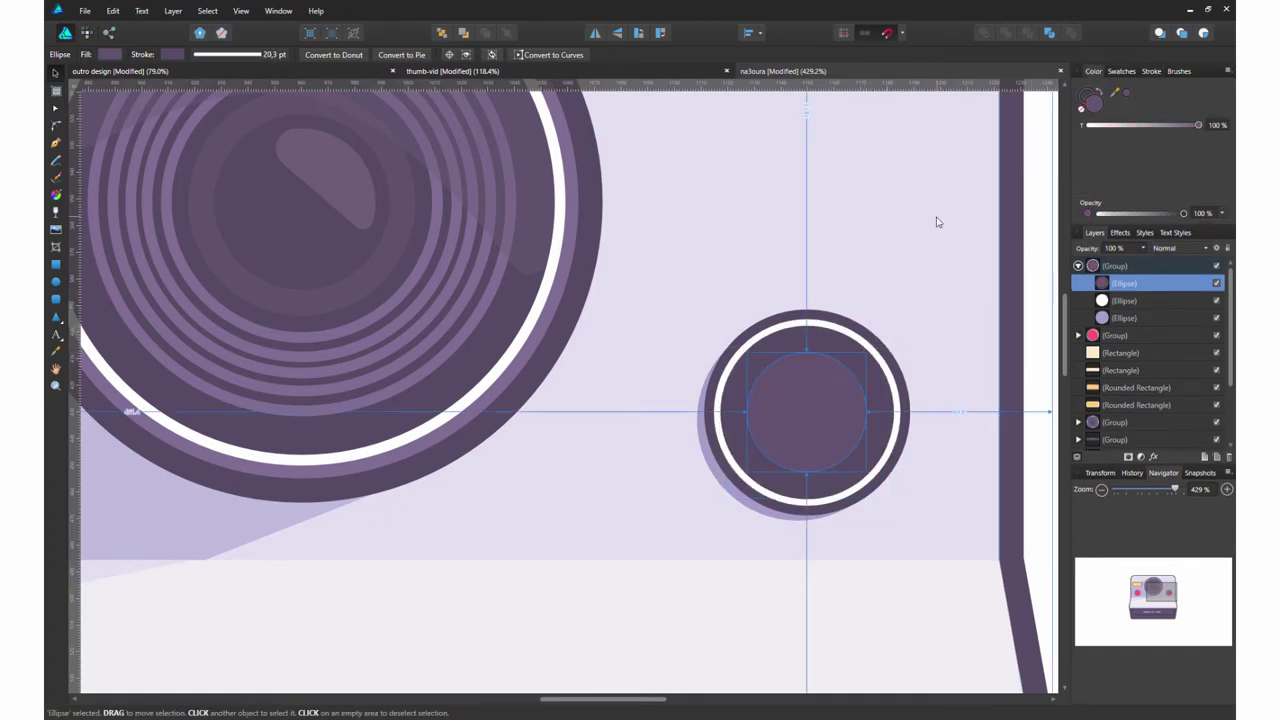
- Paste the main lens's highlight onto the small lens and scale it down to fit
{"action": "left_click", "coordinate": [260, 200]}
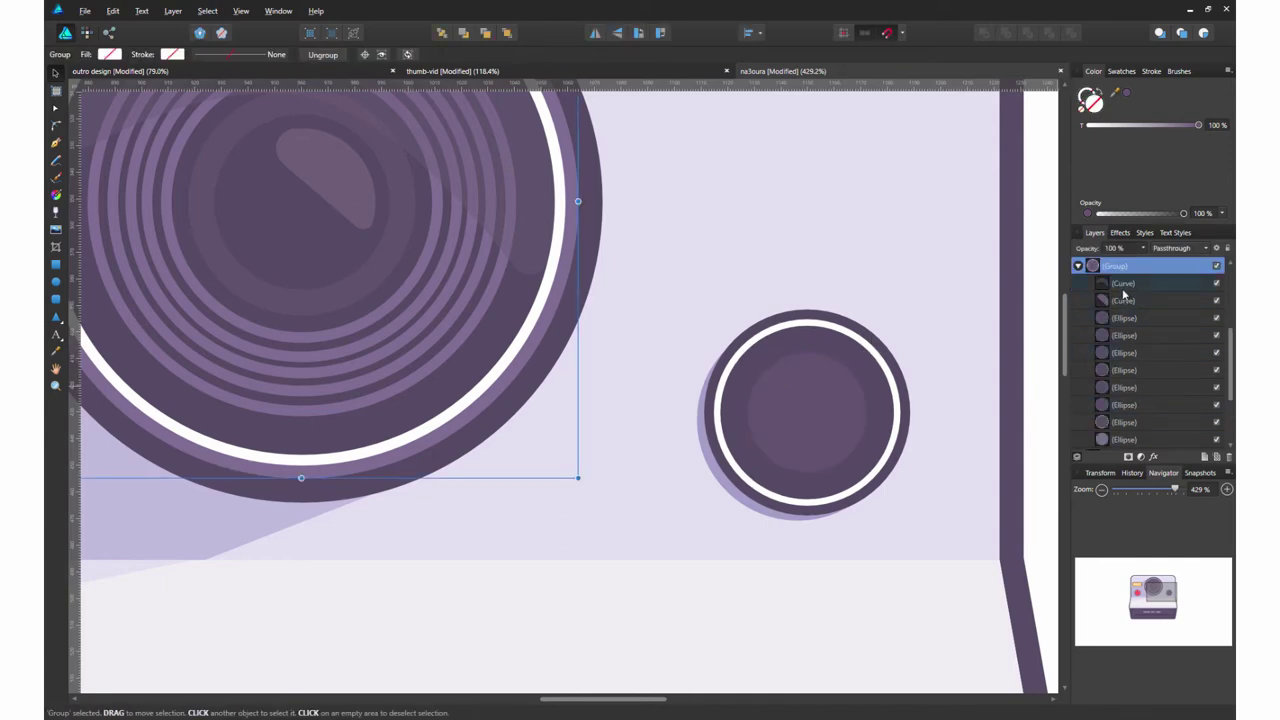
{"action": "left_click", "coordinate": [800, 410]}
{"action": "key", "text": "ctrl+v"}
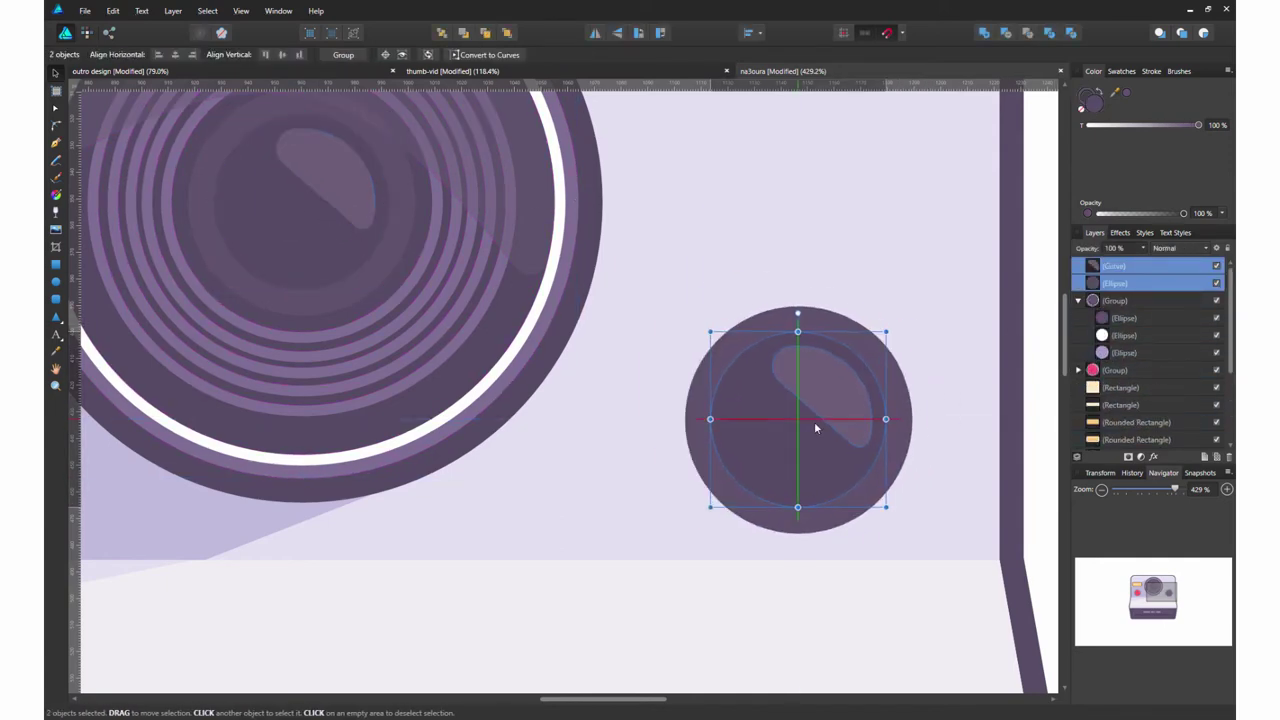
{"action": "left_click_drag", "start_coordinate": [893, 312], "coordinate": [828, 390]}
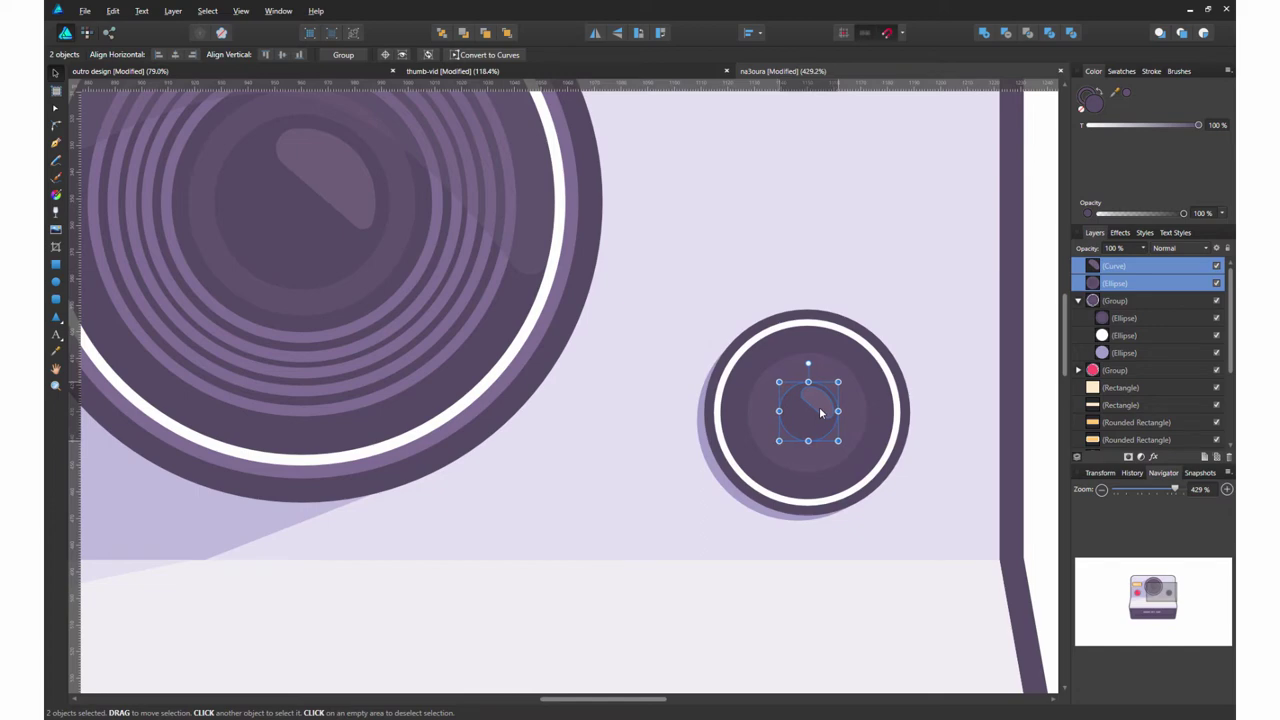
{"action": "scroll", "coordinate": [698, 353], "scroll_direction": "down", "scroll_amount": 1}
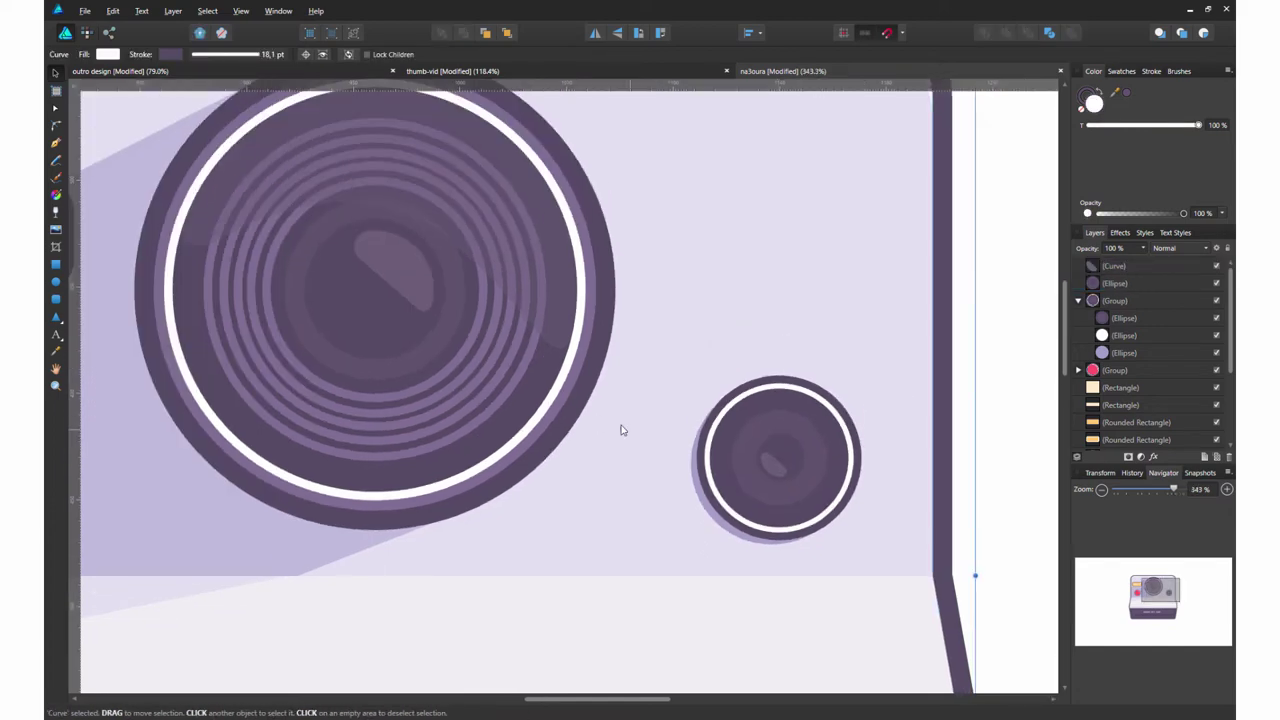
{"action": "mouse_move", "coordinate": [1115, 280]}
{"action": "left_mouse_down"}
{"action": "mouse_move", "coordinate": [1100, 310]}
{"action": "mouse_move", "coordinate": [1105, 345]}
{"action": "left_mouse_up"}
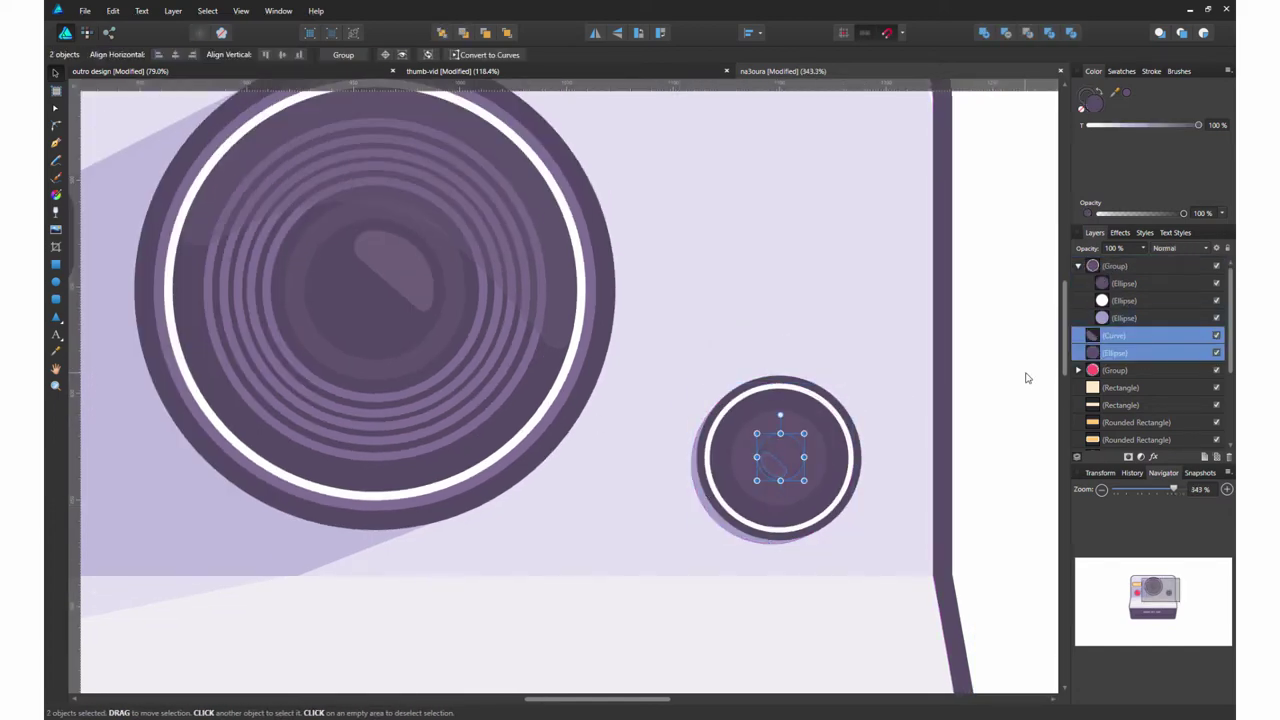
{"action": "key", "text": "ctrl+z"}
{"action": "left_click", "coordinate": [709, 522]}
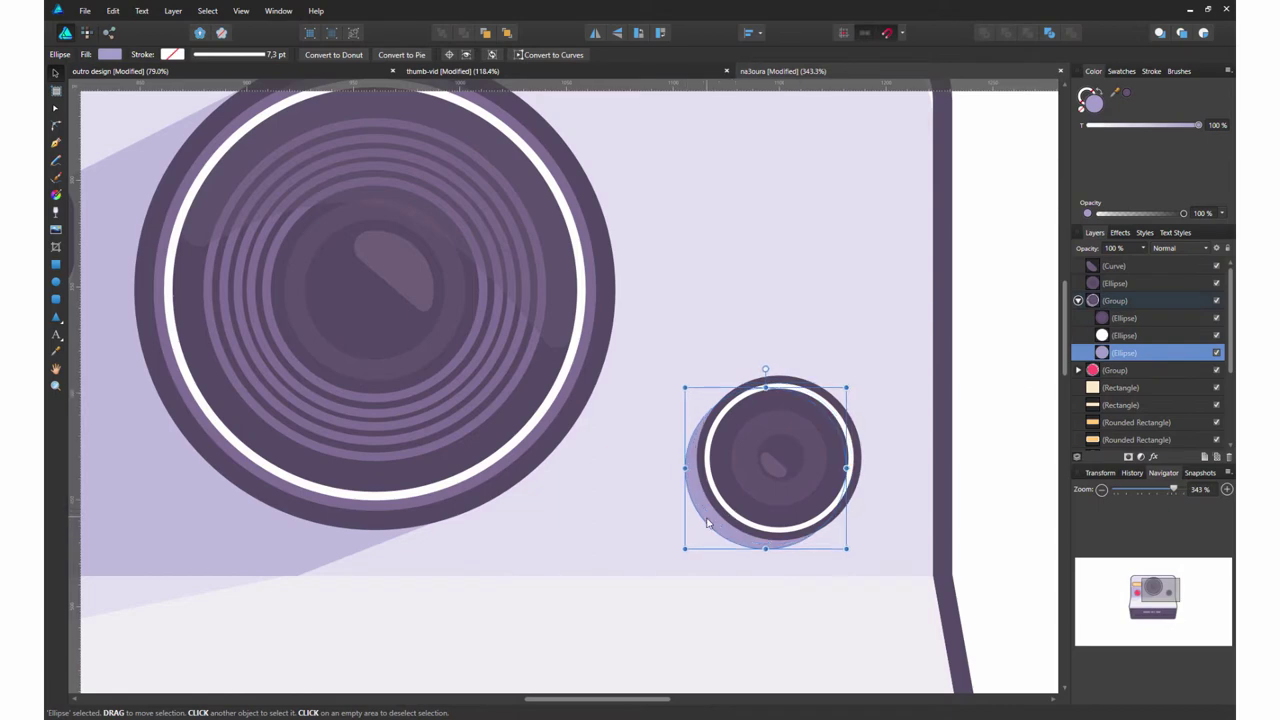
{"action": "left_click", "coordinate": [773, 368]}
- Paste the main lens's translucent crescent over the small lens and shrink it to fit
{"action": "scroll", "coordinate": [773, 368], "scroll_direction": "down", "scroll_amount": 1}
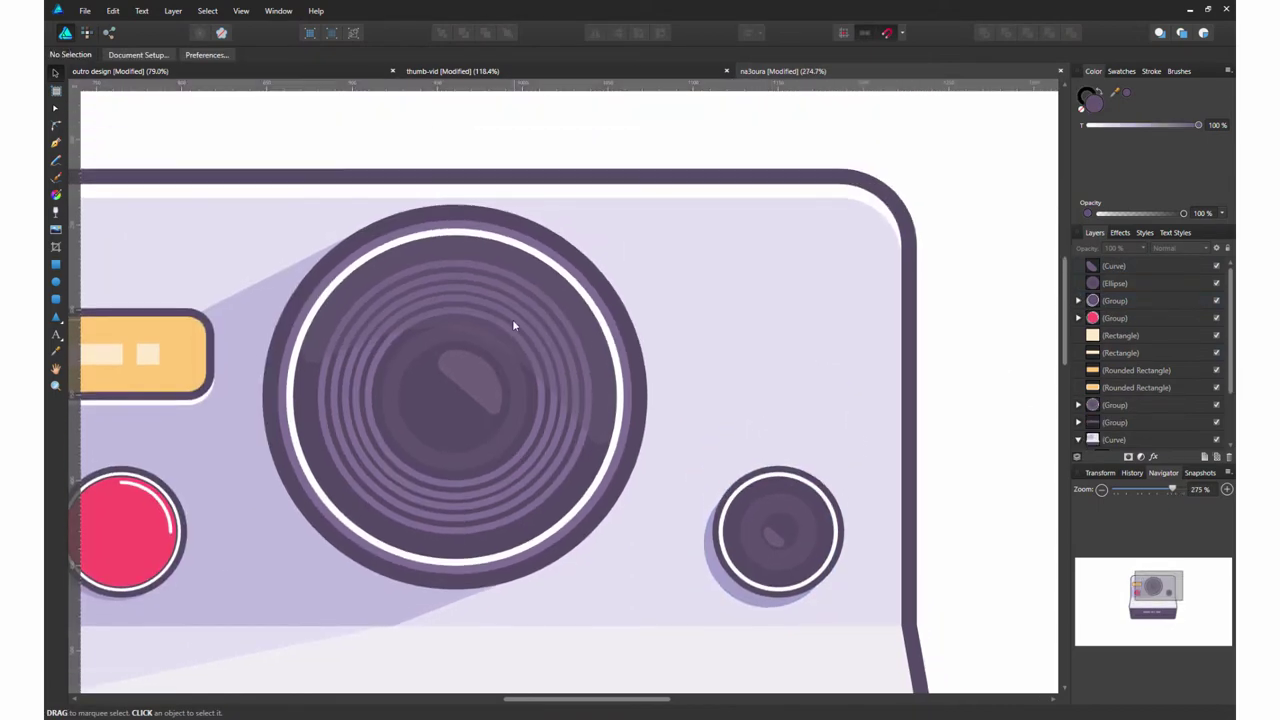
{"action": "left_click", "coordinate": [512, 319]}
{"action": "key", "text": "ctrl+v"}
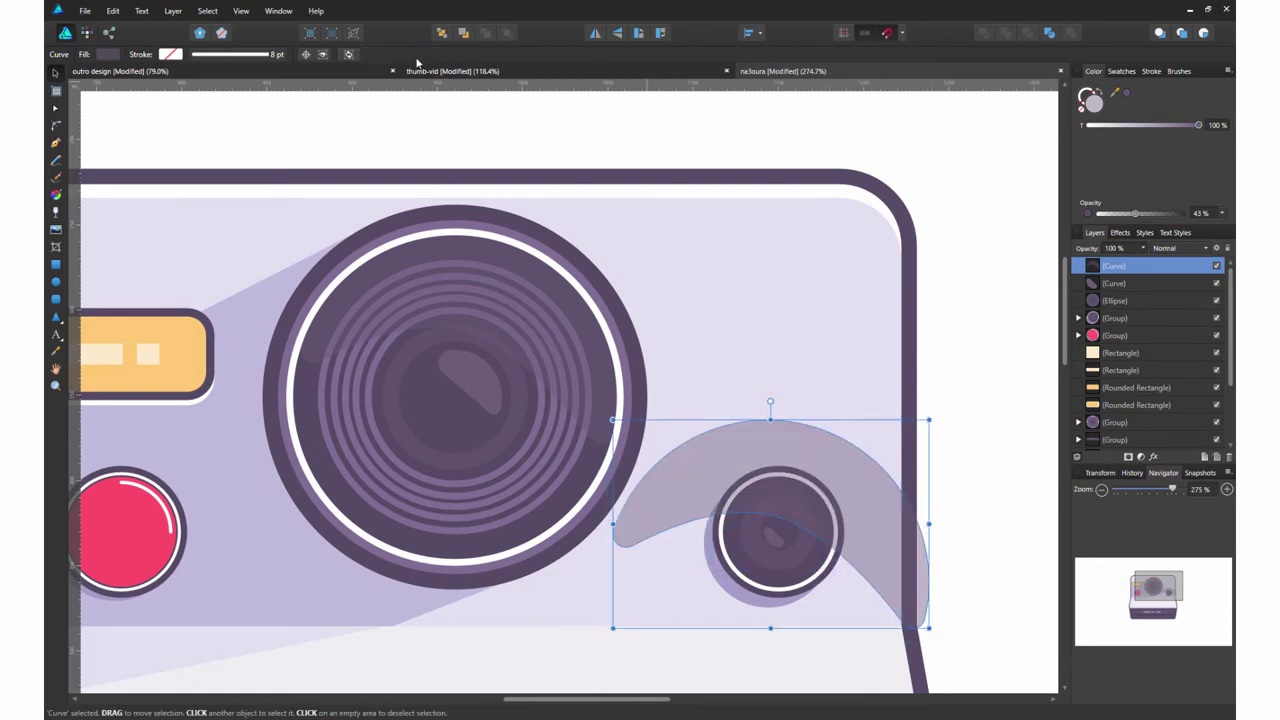
{"action": "left_click_drag", "start_coordinate": [929, 419], "coordinate": [818, 494]}
{"action": "key", "text": "Escape"}
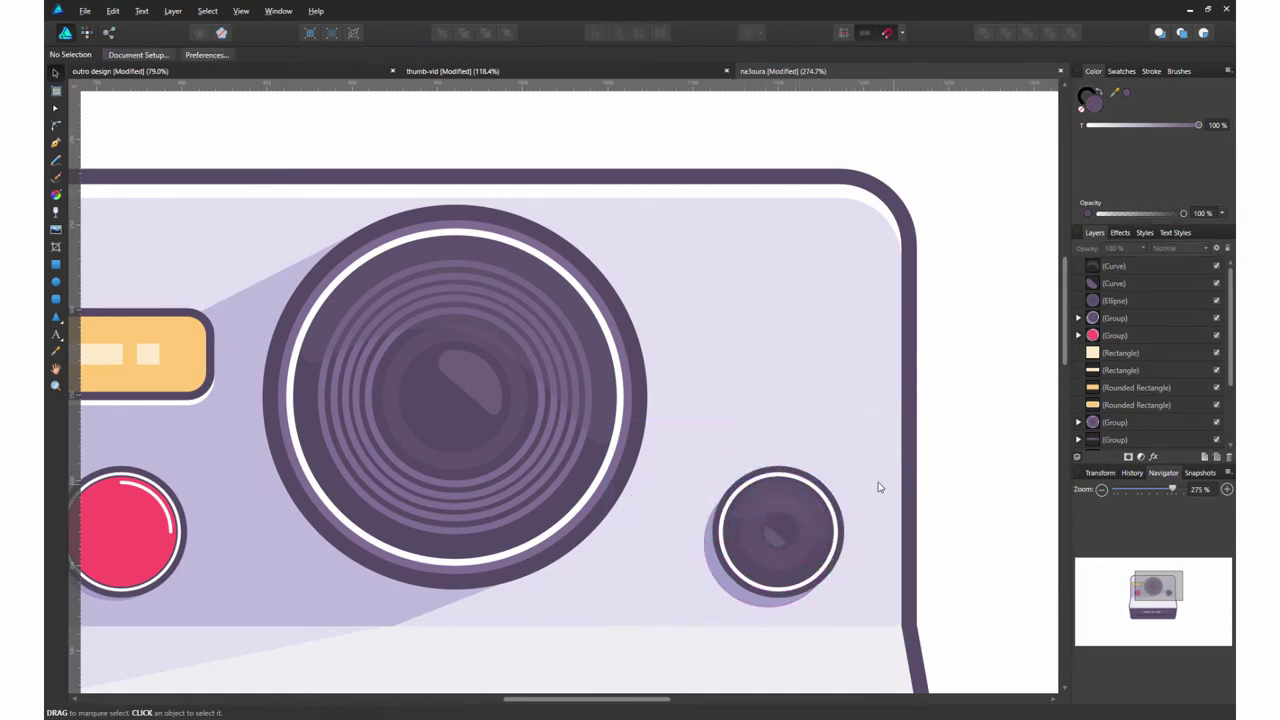
{"action": "key", "text": "ctrl+0"}
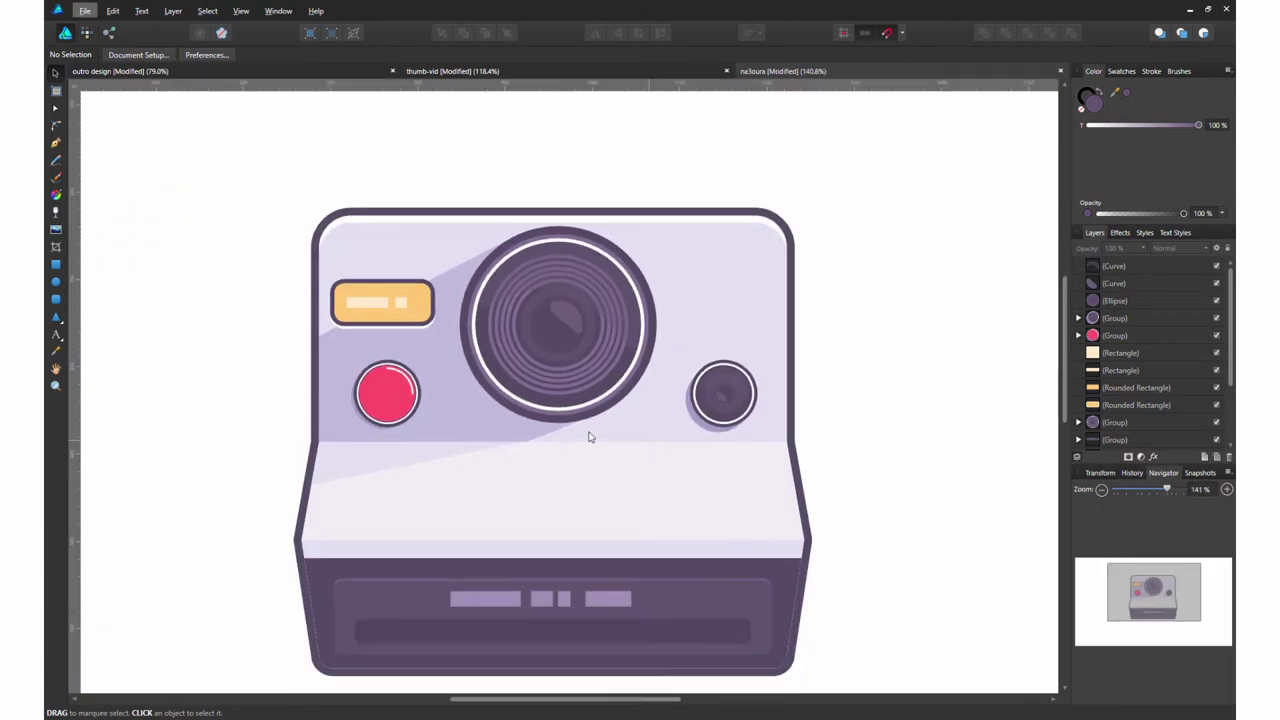
{"action": "scroll", "coordinate": [589, 437], "scroll_direction": "up", "scroll_amount": 5}
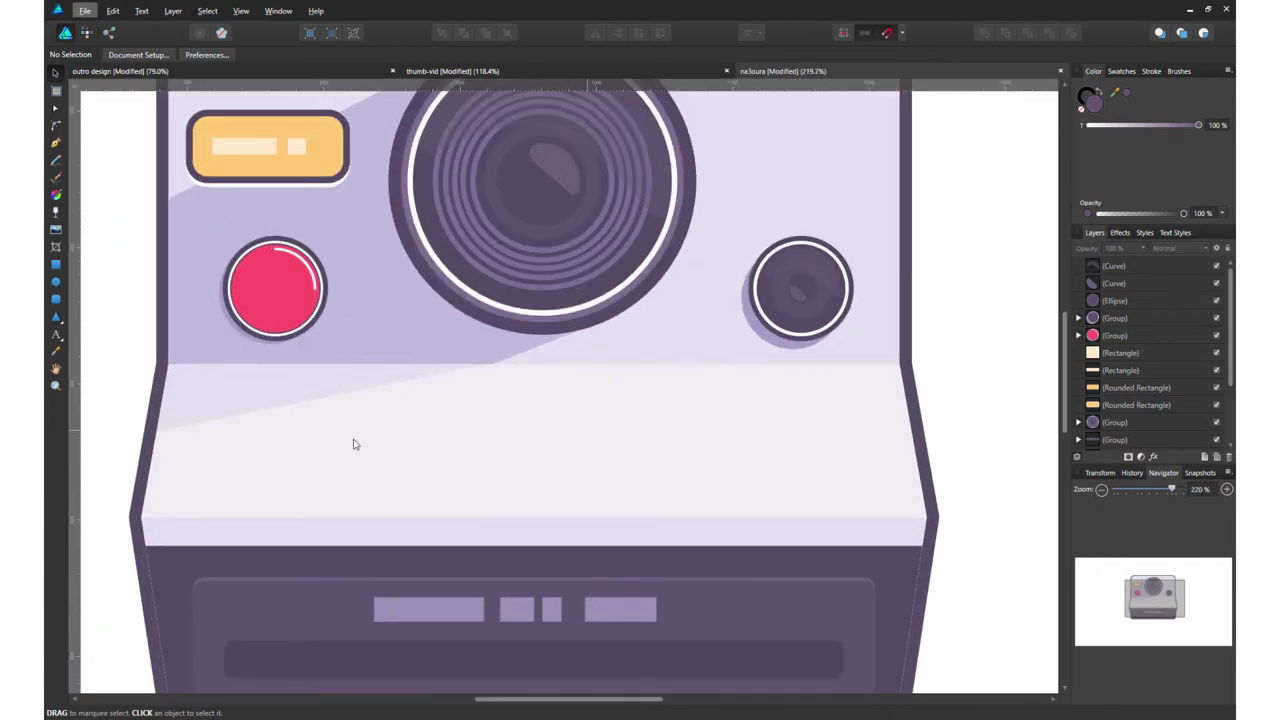
{"action": "key", "text": "ctrl+0"}
{"action": "key", "text": "m"}
{"action": "scroll", "coordinate": [390, 375], "scroll_direction": "up", "scroll_amount": 1}
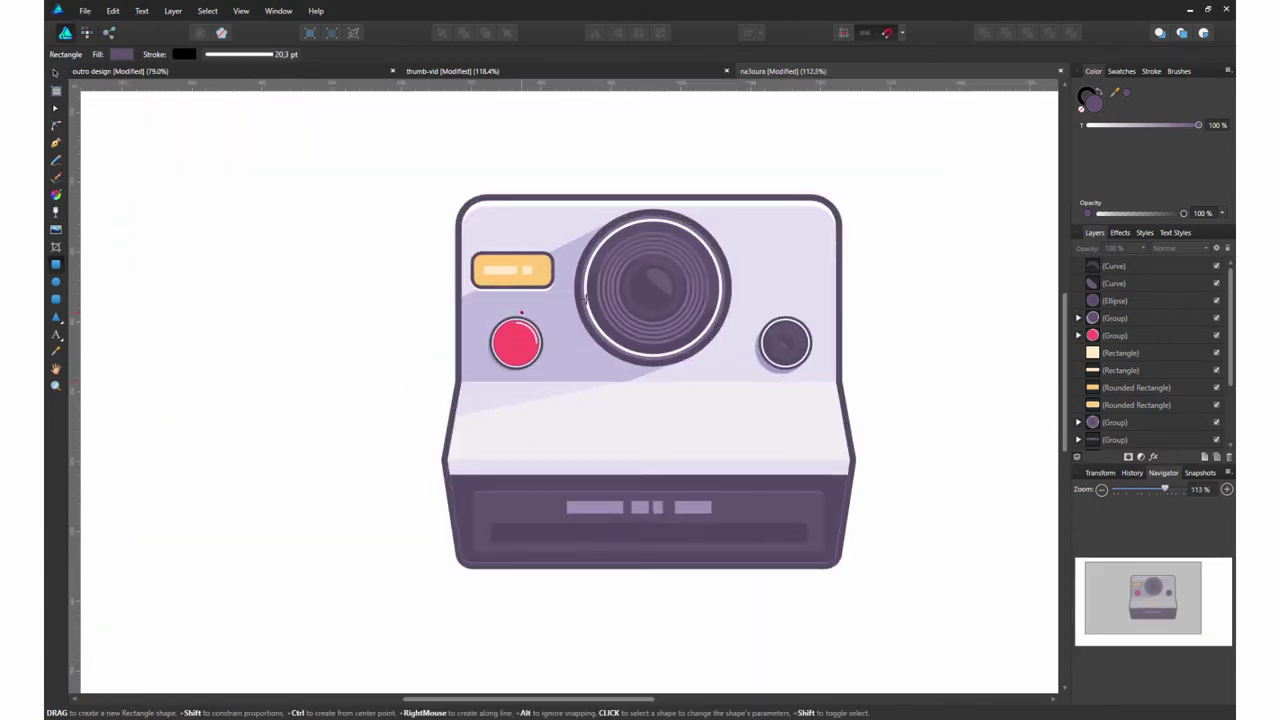
- Draw a purple tab above the lens, shorten it, and send it behind the camera body
{"action": "left_click_drag", "start_coordinate": [527, 184], "coordinate": [756, 259]}
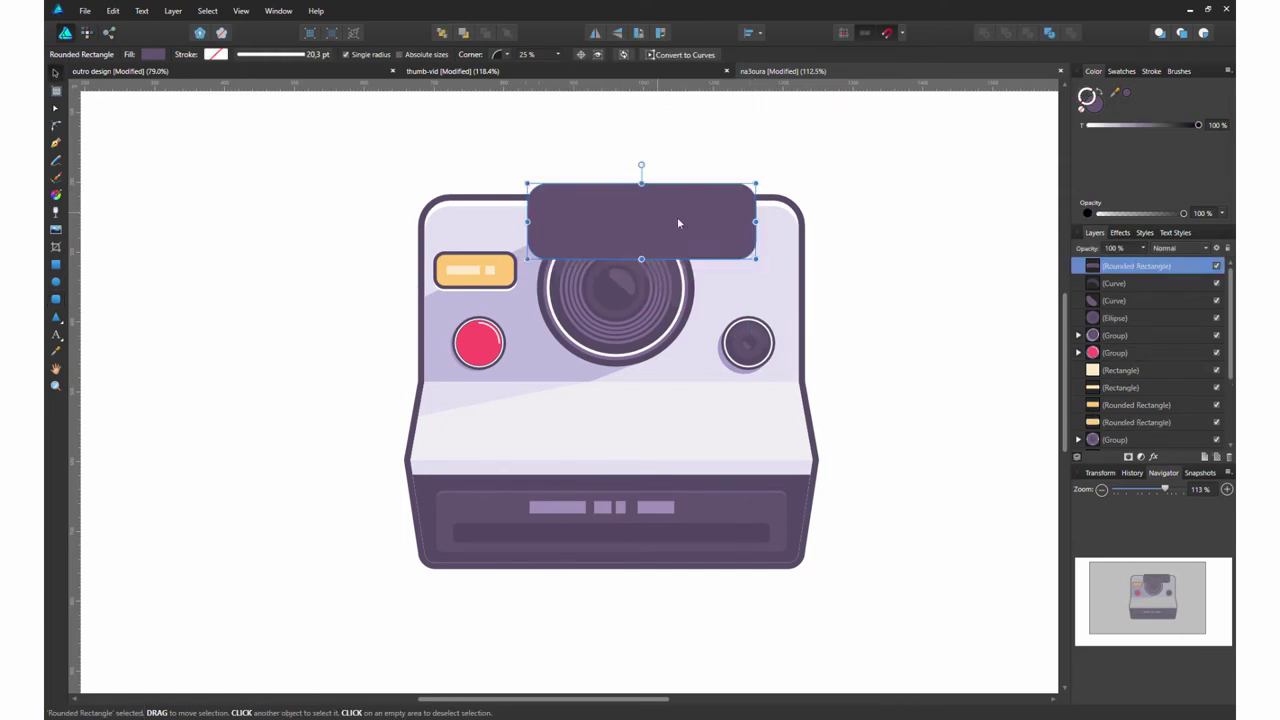
{"action": "left_click_drag", "start_coordinate": [677, 222], "coordinate": [649, 215]}
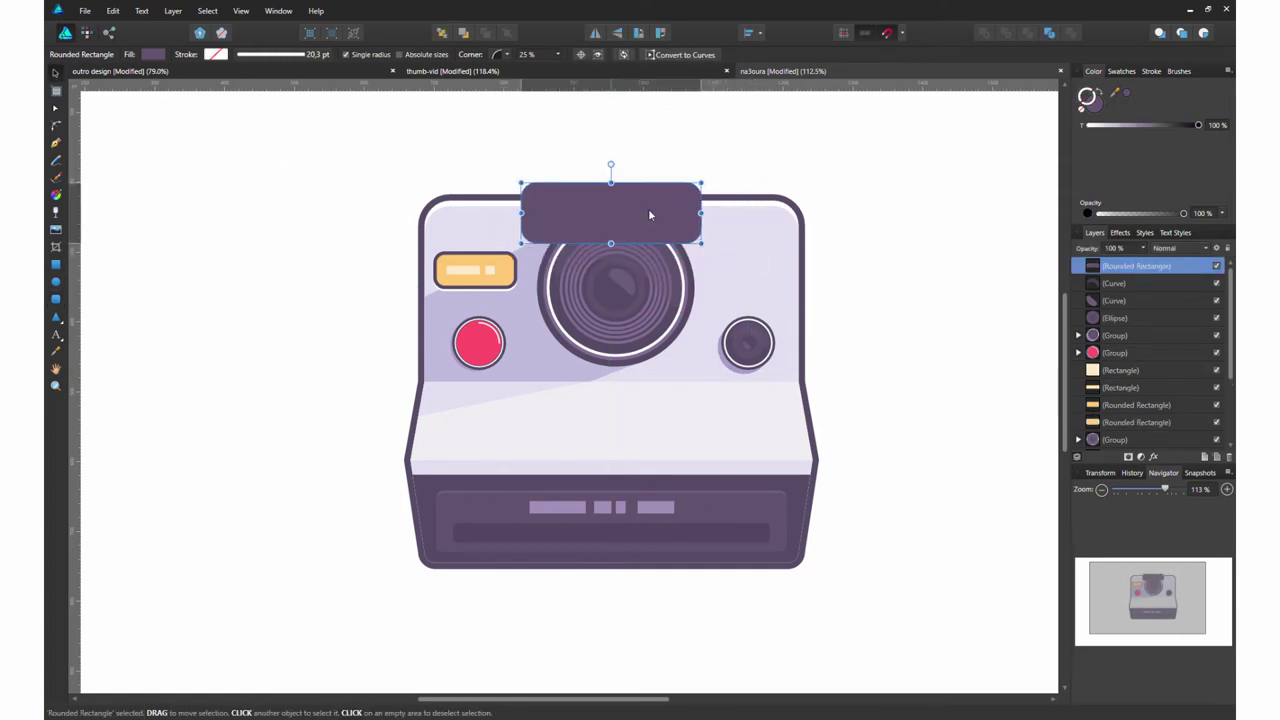
{"action": "key", "text": "ctrl+shift+bracketleft"}
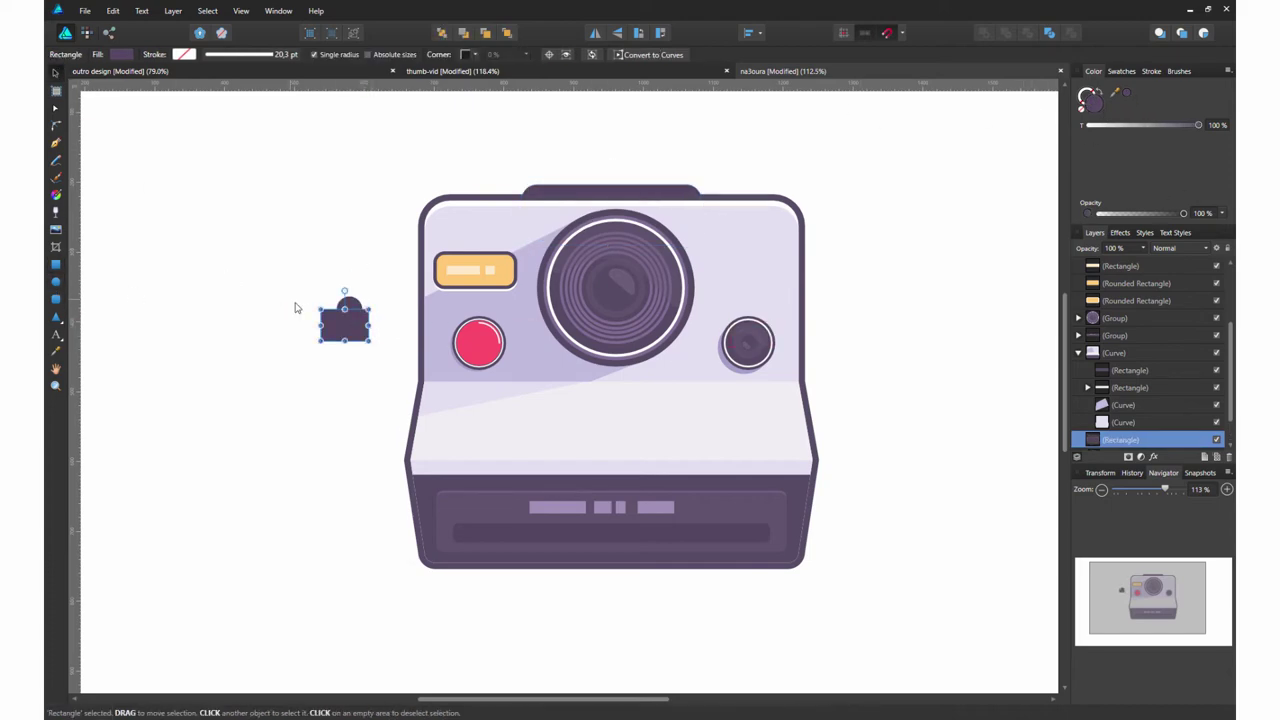
- Add a small dark notch at the camera's left edge and a square at the upper right
{"action": "left_click_drag", "start_coordinate": [294, 280], "coordinate": [420, 322]}
{"action": "scroll", "coordinate": [351, 314], "scroll_direction": "down", "scroll_amount": 5}
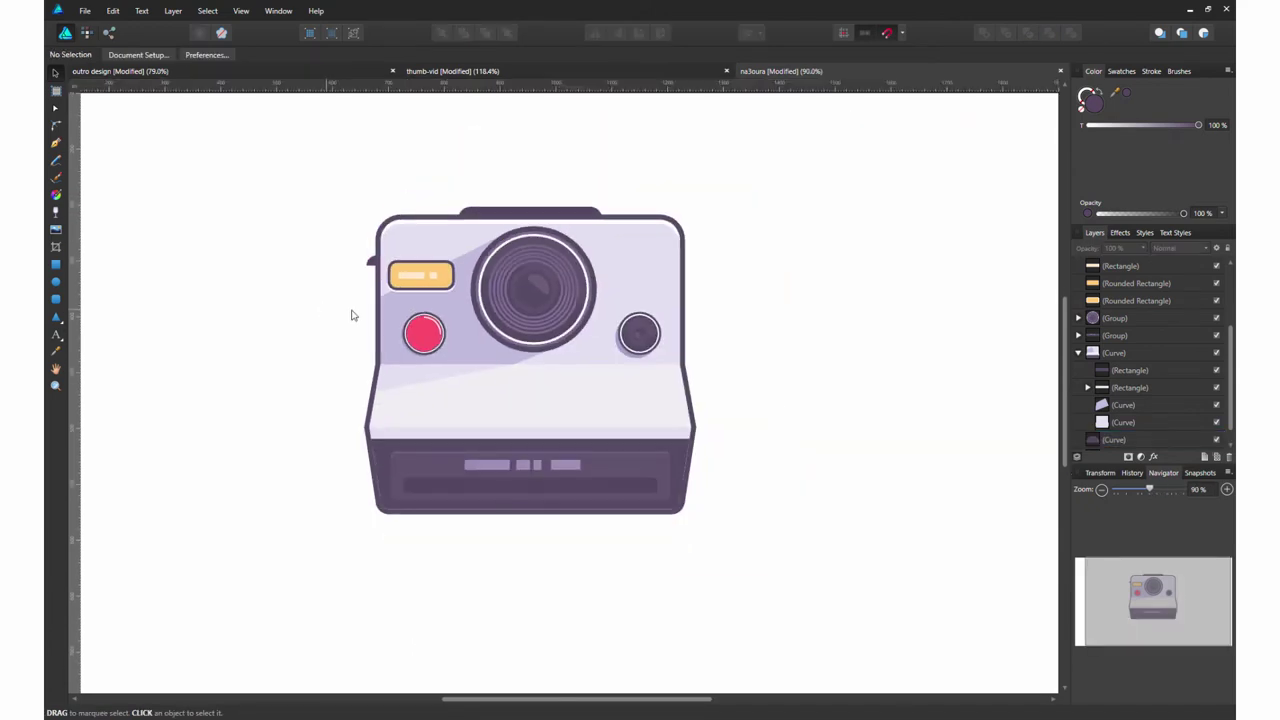
{"action": "key", "text": "m"}
{"action": "scroll", "coordinate": [633, 316], "scroll_direction": "up", "scroll_amount": 3}
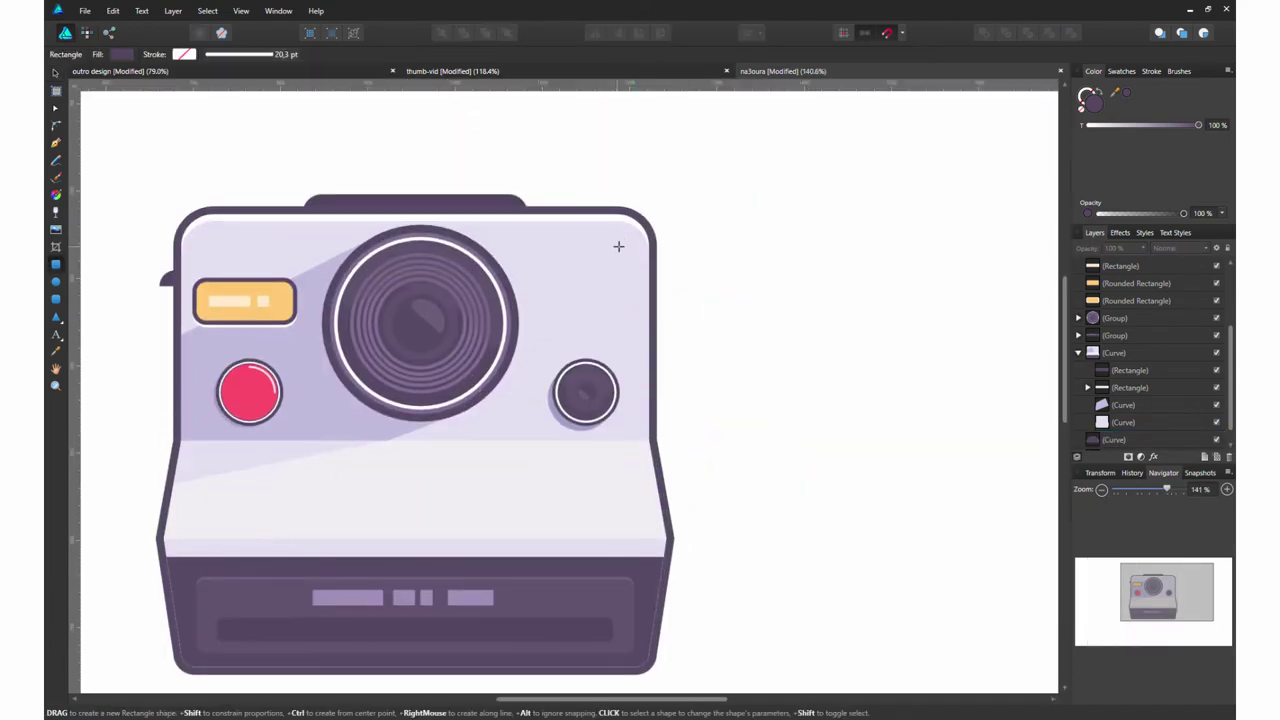
{"action": "left_click_drag", "start_coordinate": [618, 246], "coordinate": [538, 327]}
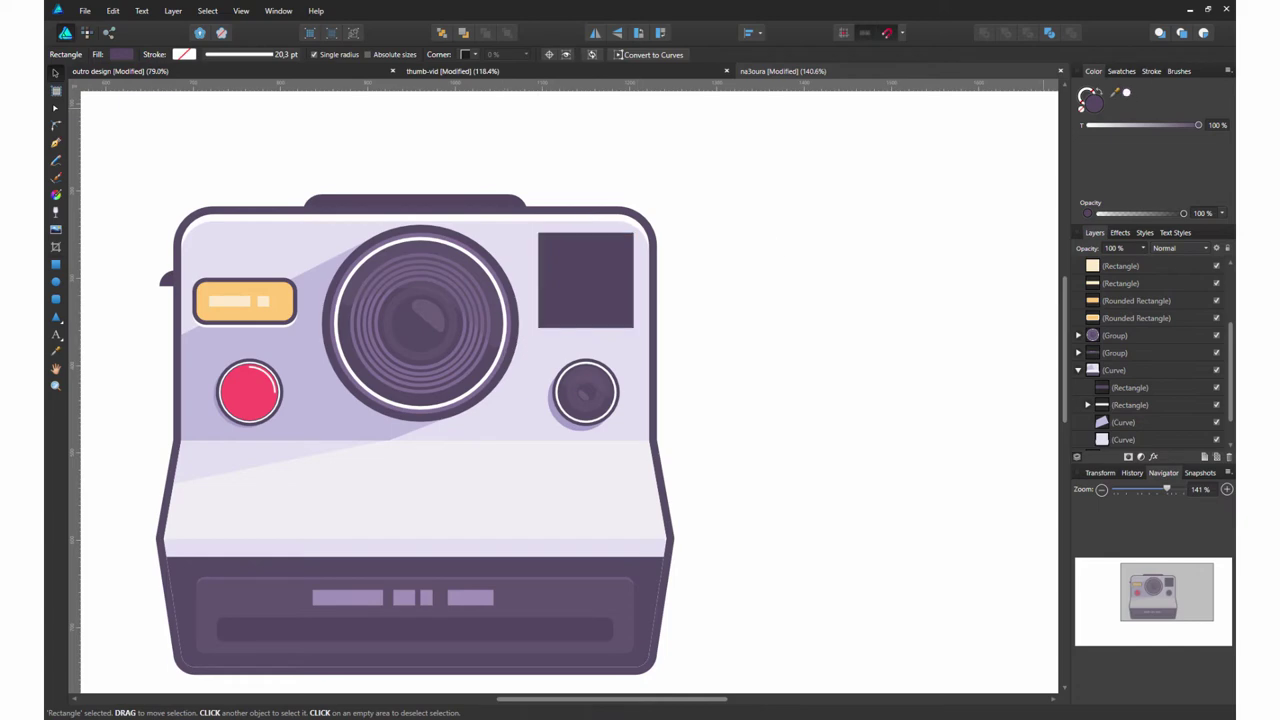
- Fill the square white and clip a lavender diagonal triangle inside it
{"action": "left_click", "coordinate": [1126, 93]}
{"action": "key", "text": "p"}
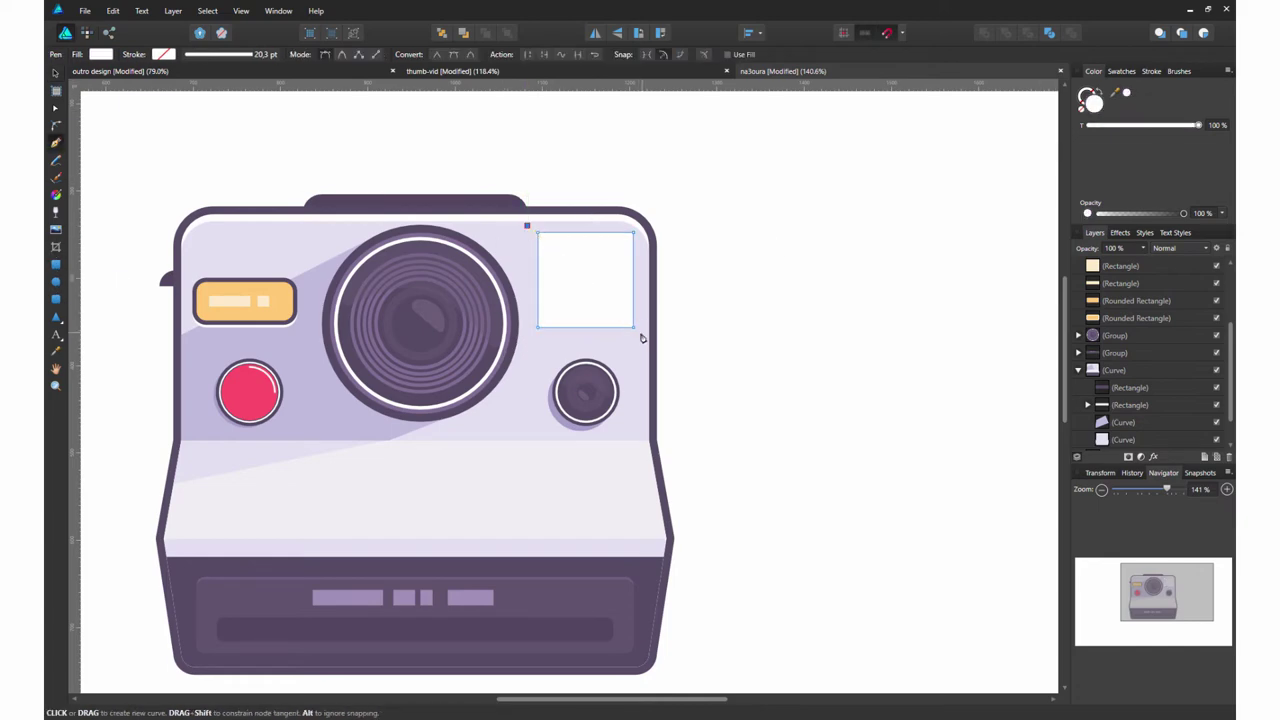
{"action": "left_click", "coordinate": [638, 336]}
{"action": "left_click", "coordinate": [686, 207]}
{"action": "left_click", "coordinate": [527, 225]}
{"action": "scroll", "coordinate": [527, 225], "scroll_direction": "up", "scroll_amount": 3}
{"action": "key", "text": "a"}
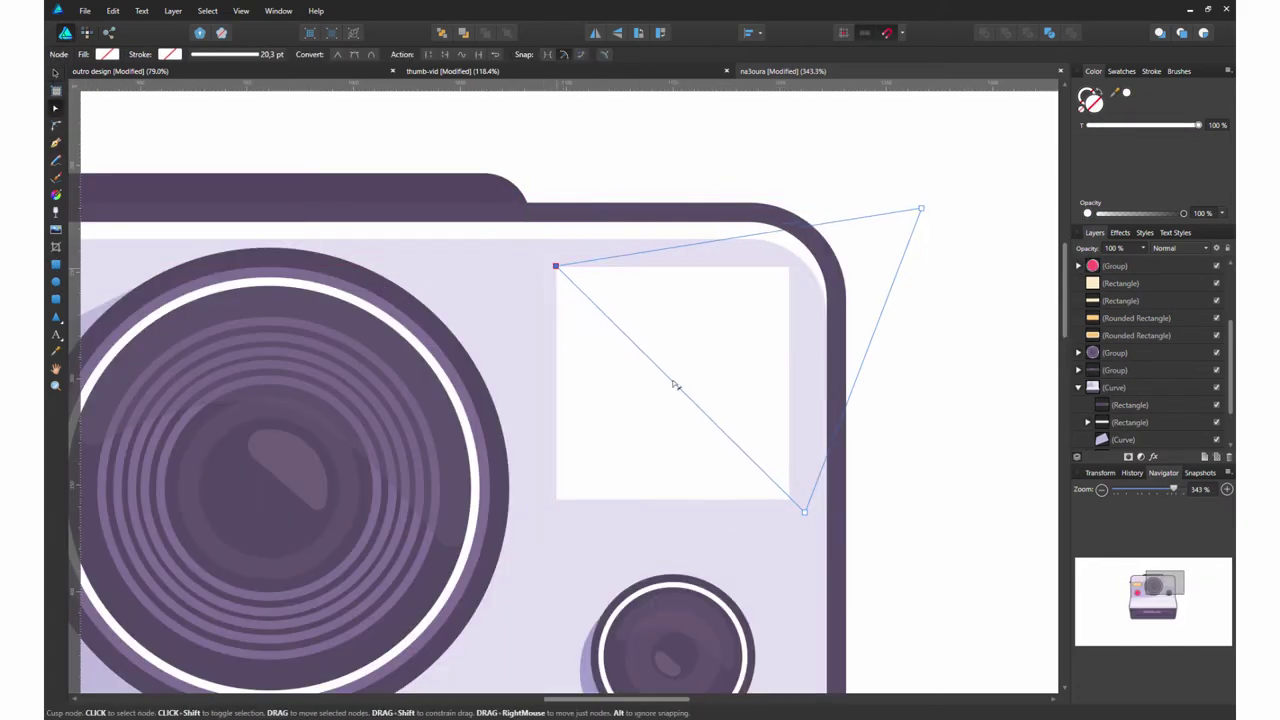
{"action": "left_click_drag", "start_coordinate": [921, 209], "coordinate": [789, 266]}
{"action": "key", "text": "v"}
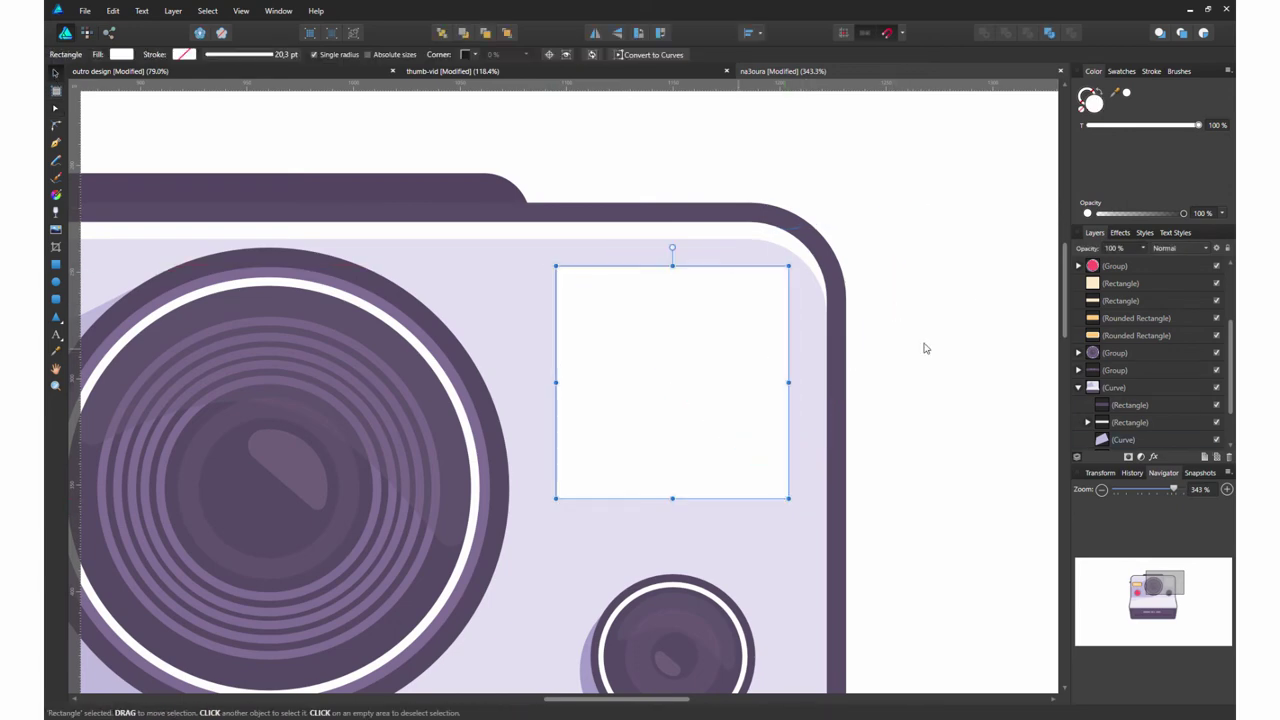
{"action": "left_click", "coordinate": [1125, 95]}
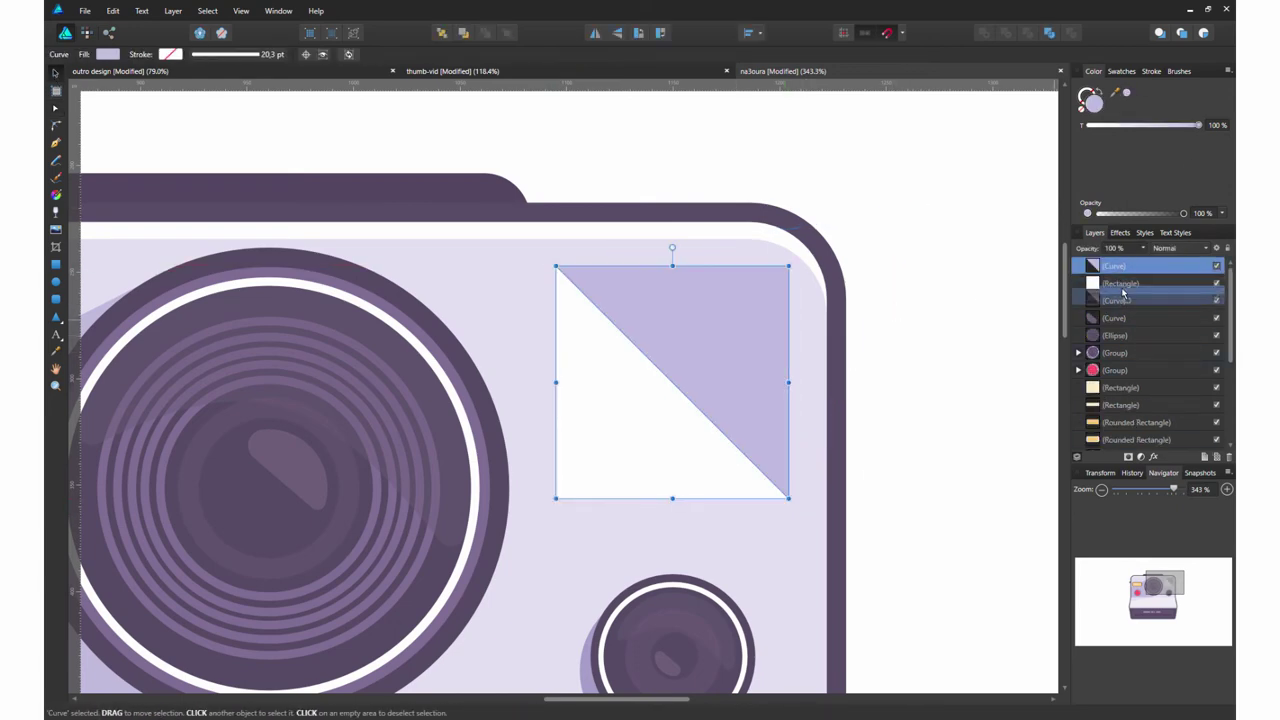
{"action": "left_click_drag", "start_coordinate": [1114, 266], "coordinate": [1118, 283]}
- Draw a dark purple inner pane, convert it to curves, and bow its edges outward
{"action": "key", "text": "m"}
{"action": "left_click_drag", "start_coordinate": [774, 280], "coordinate": [566, 488]}
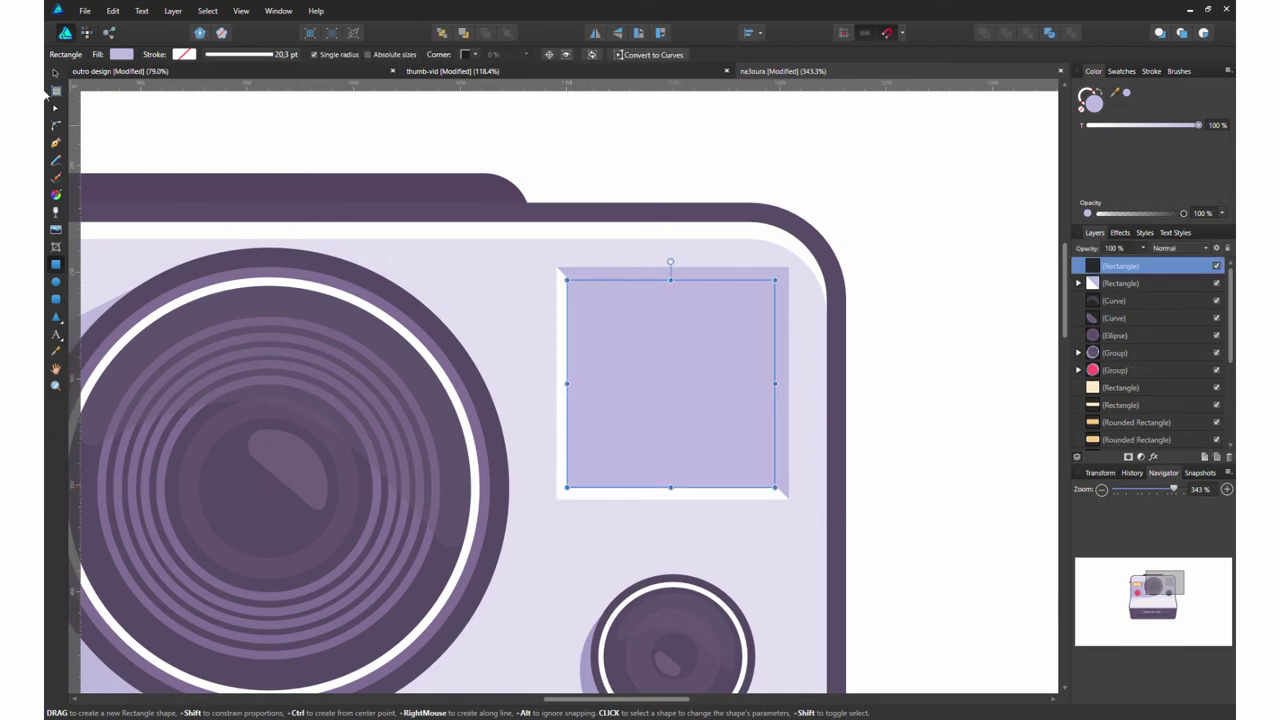
{"action": "left_click_drag", "start_coordinate": [686, 403], "coordinate": [680, 401]}
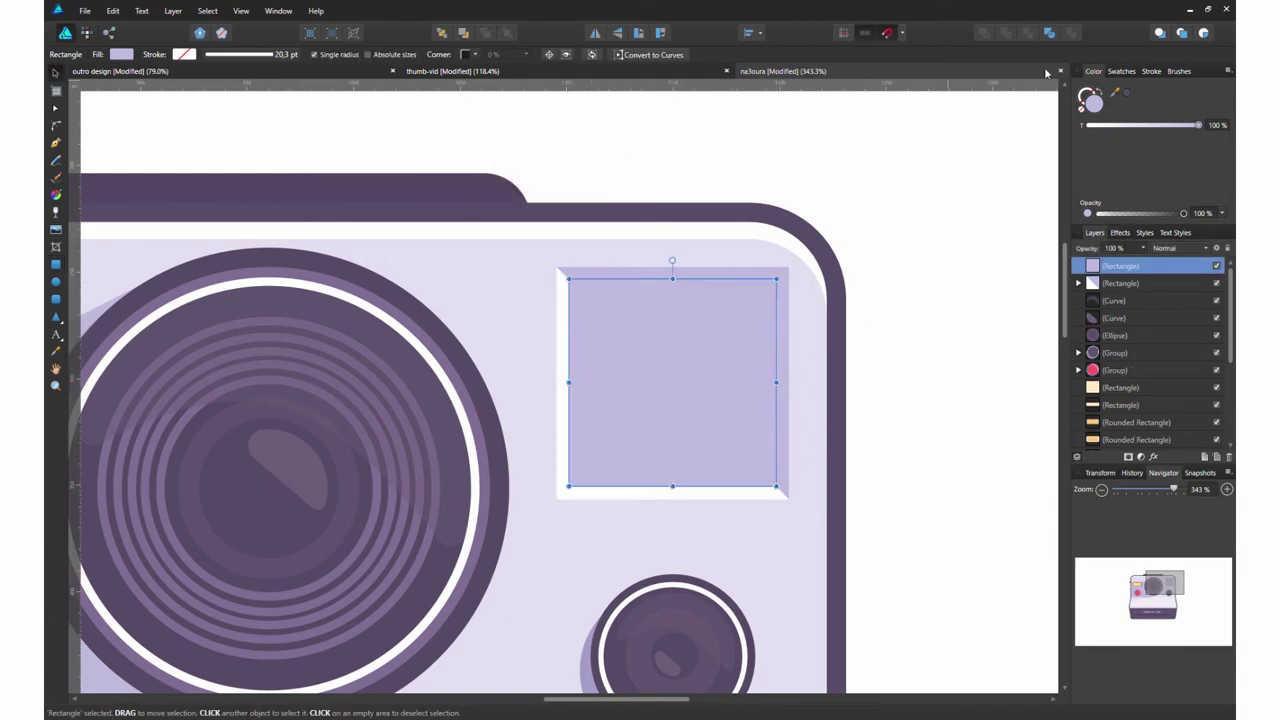
{"action": "key", "text": "ctrl+shift+v"}
{"action": "left_click", "coordinate": [655, 55]}
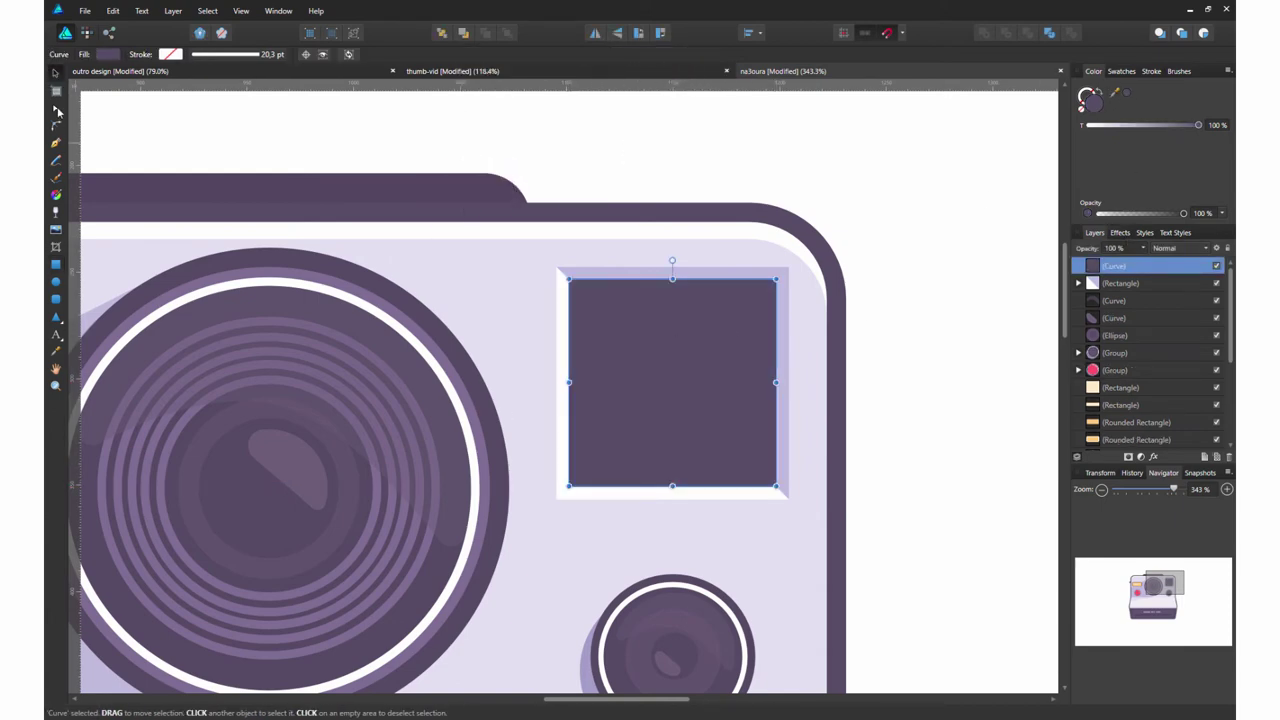
{"action": "scroll", "coordinate": [673, 275], "scroll_direction": "up", "scroll_amount": 3}
{"action": "left_click_drag", "start_coordinate": [673, 269], "coordinate": [673, 266]}
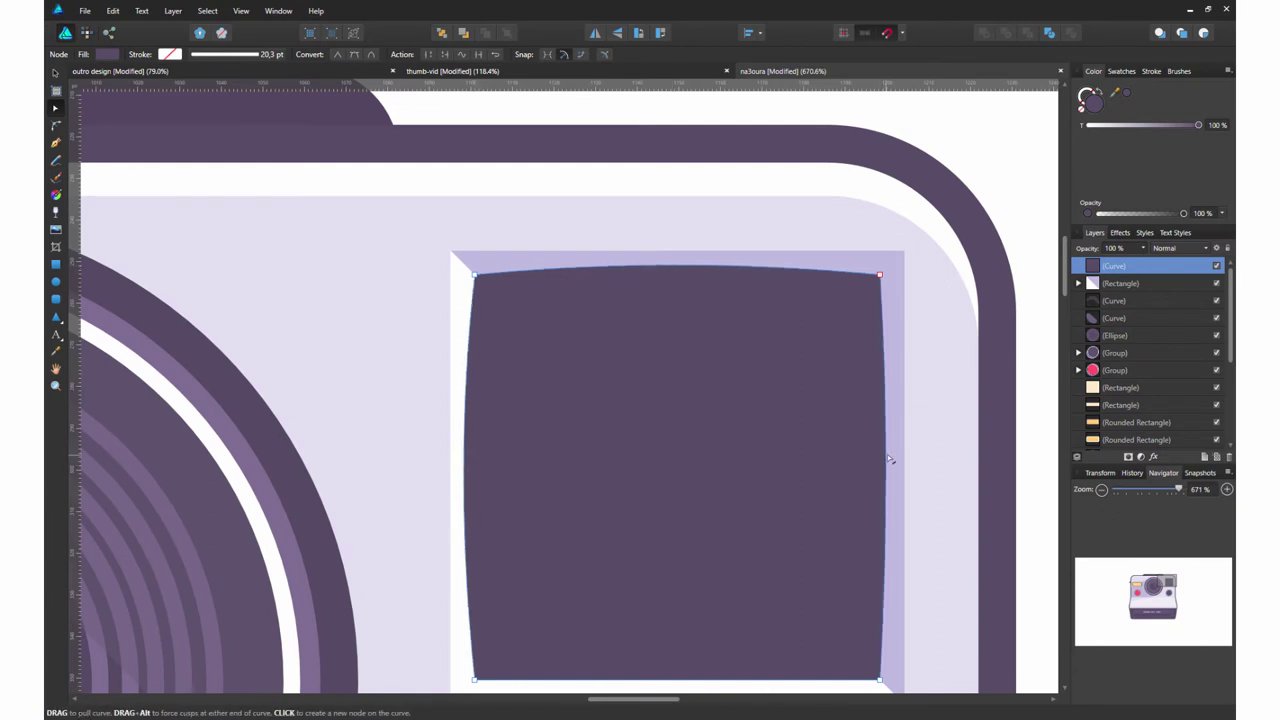
{"action": "left_click_drag", "start_coordinate": [889, 459], "coordinate": [882, 460]}
{"action": "scroll", "coordinate": [717, 569], "scroll_direction": "down", "scroll_amount": 2}
{"action": "left_click_drag", "start_coordinate": [676, 625], "coordinate": [674, 617]}
{"action": "scroll", "coordinate": [714, 486], "scroll_direction": "up", "scroll_amount": 1}
- Duplicate the pane, shrink the copy slightly, and place it beneath the original
{"action": "left_click", "coordinate": [56, 73]}
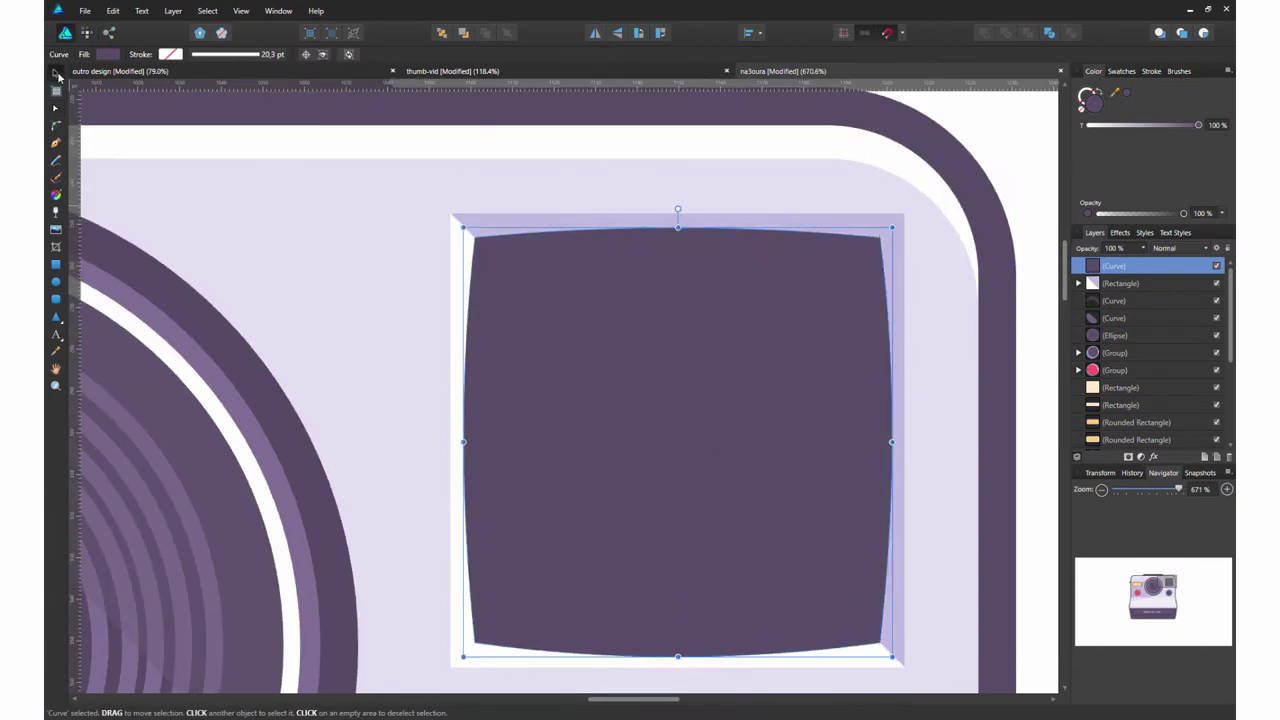
{"action": "key", "text": "ctrl+j"}
{"action": "left_click_drag", "start_coordinate": [892, 227], "coordinate": [869, 249]}
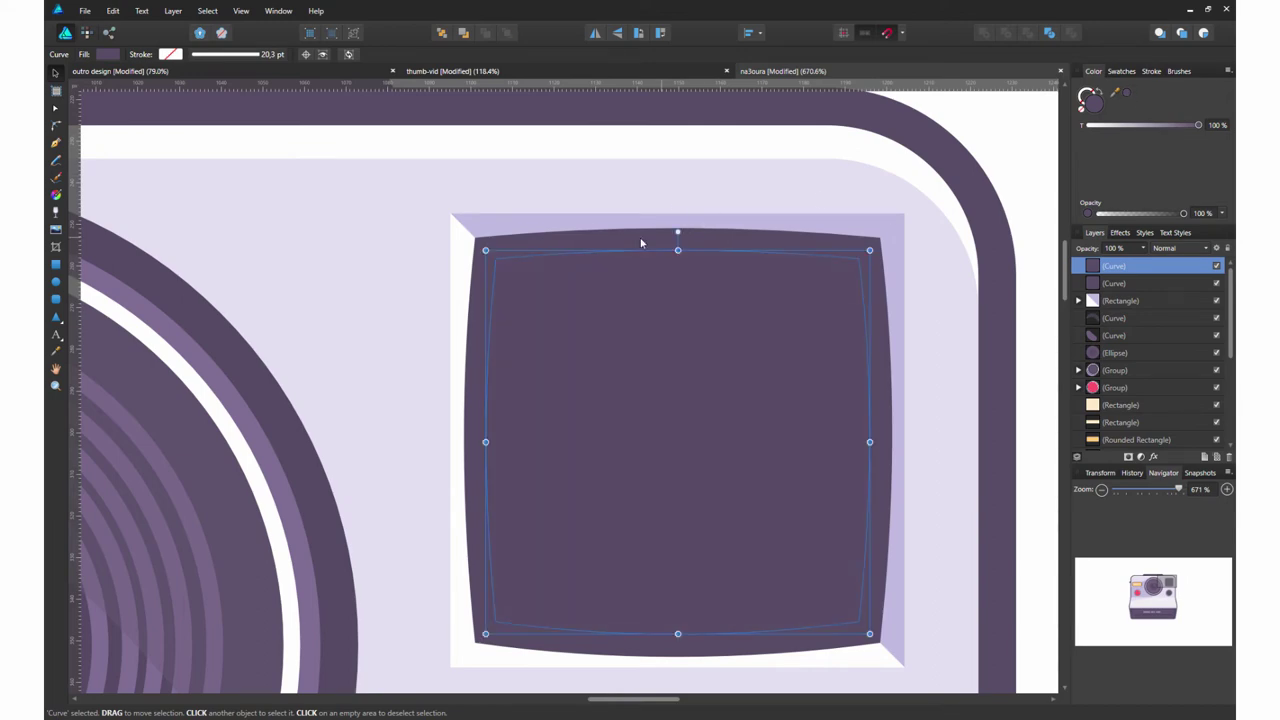
{"action": "key", "text": "ctrl+bracketleft"}
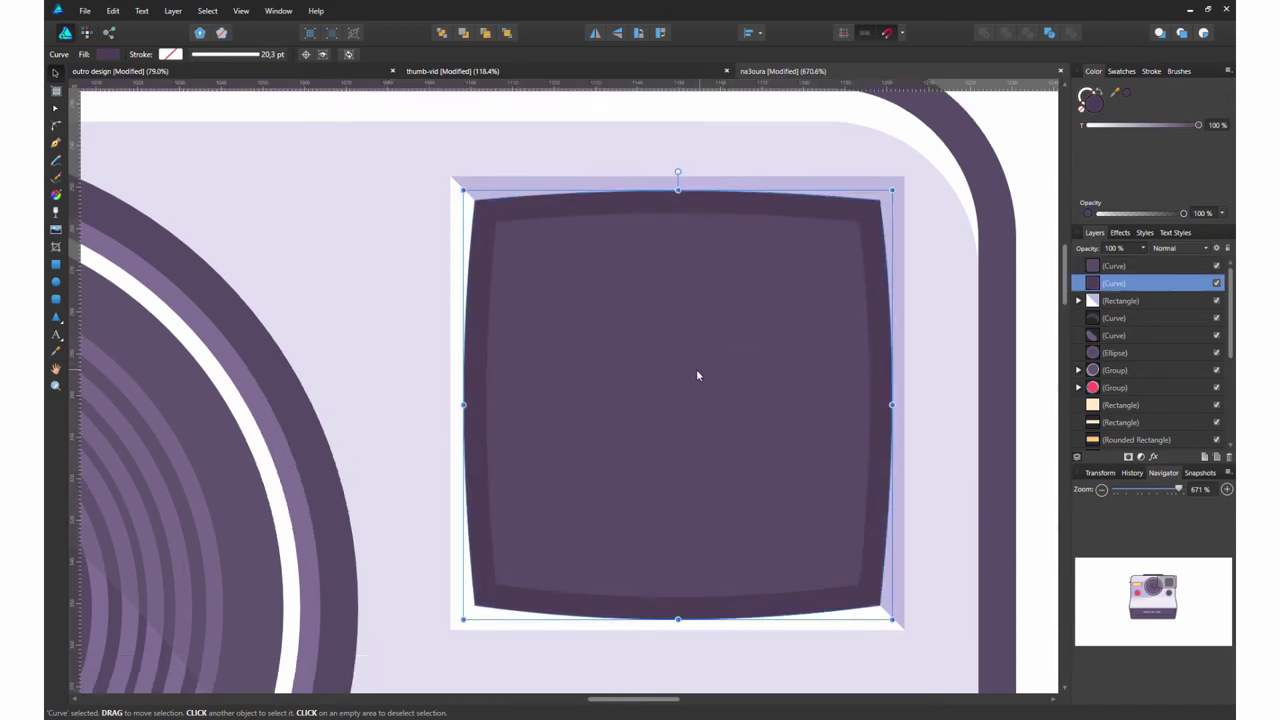
{"action": "scroll", "coordinate": [696, 369], "scroll_direction": "down", "scroll_amount": 3}
{"action": "left_click", "coordinate": [157, 443]}
- Copy the main lens and its highlight into the viewfinder, shrink them, and group them
{"action": "left_click", "coordinate": [1124, 335], "text": "ctrl"}
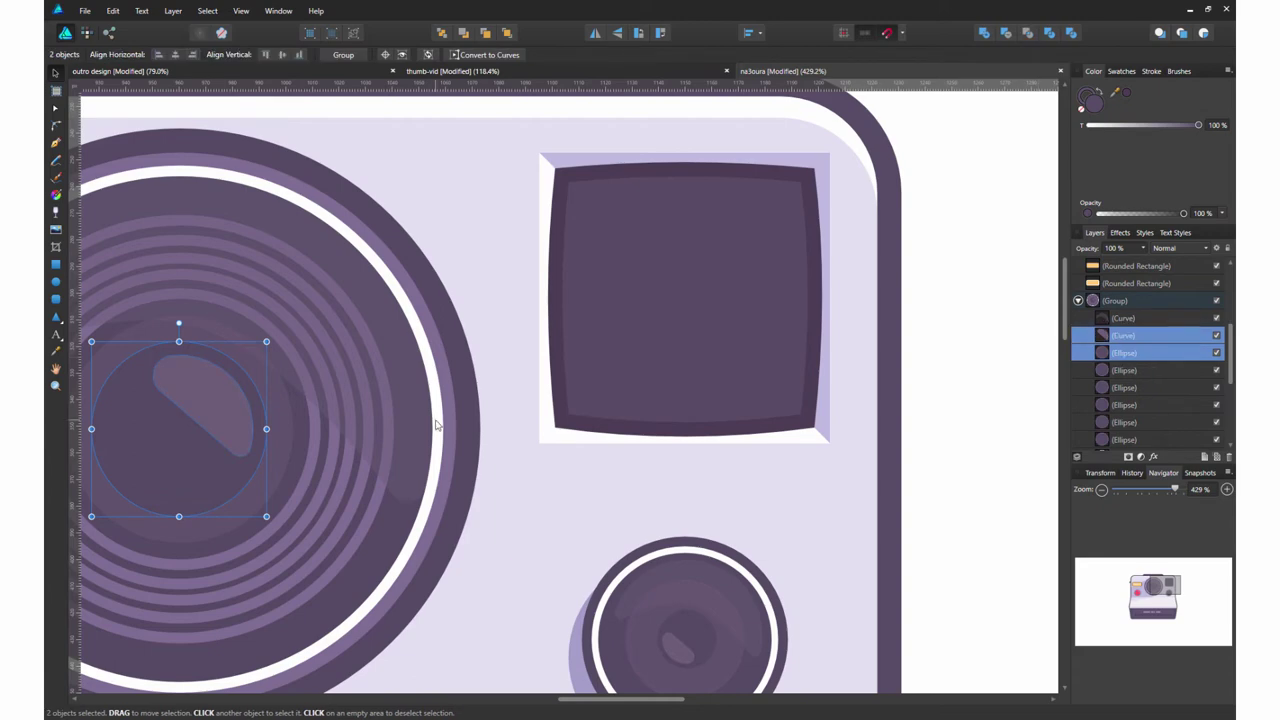
{"action": "left_click_drag", "start_coordinate": [150, 436], "coordinate": [656, 306]}
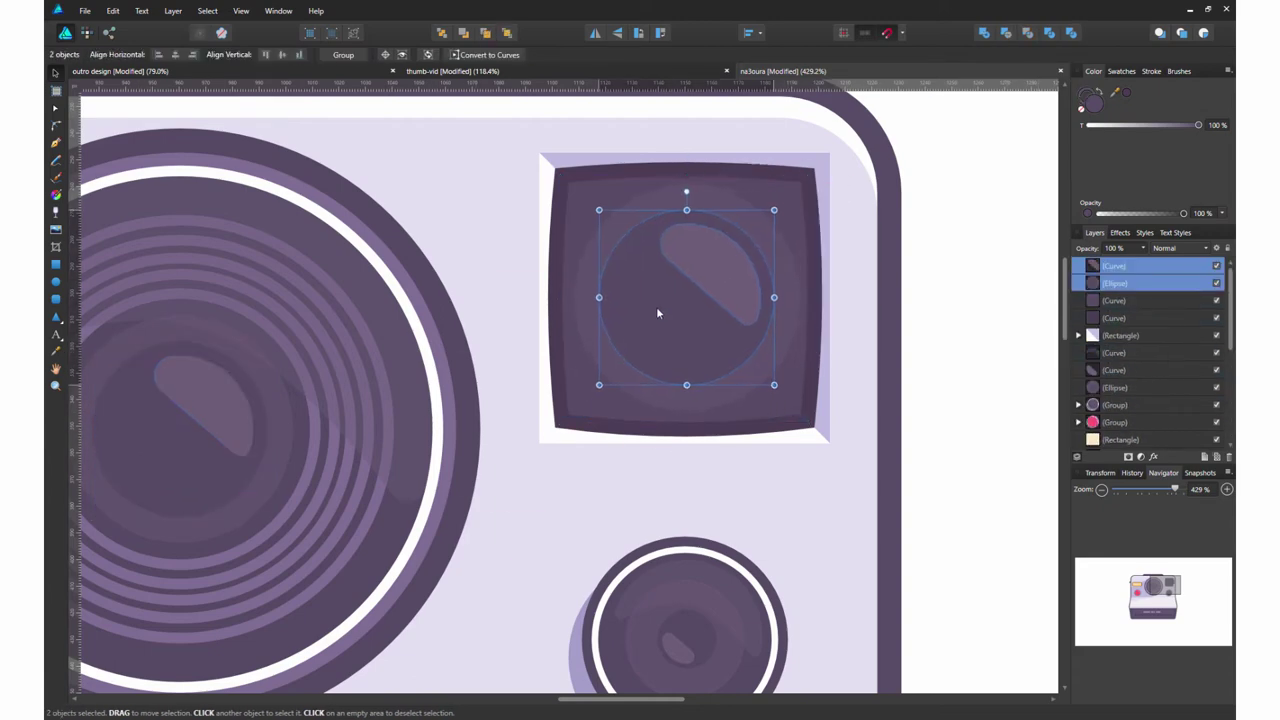
{"action": "left_click_drag", "start_coordinate": [771, 211], "coordinate": [758, 224]}
{"action": "key", "text": "ctrl+g"}
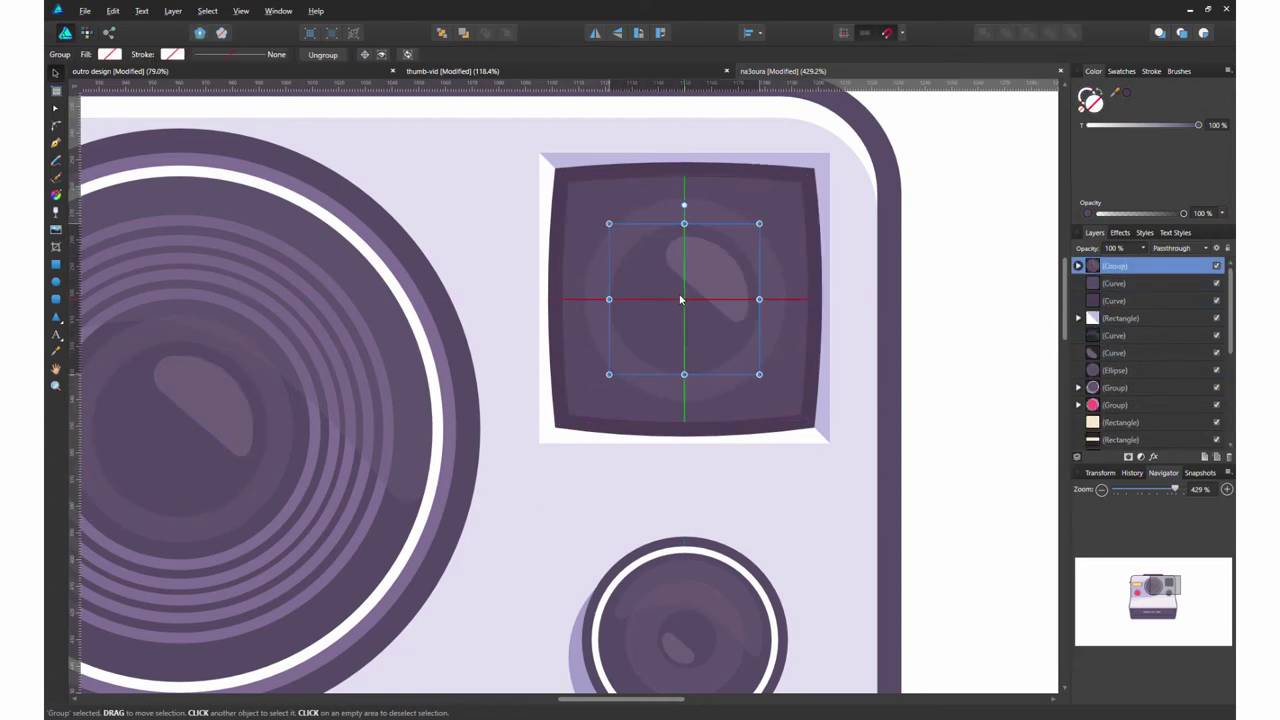
{"action": "scroll", "coordinate": [514, 298], "scroll_direction": "up", "scroll_amount": 1}
- Duplicate the viewfinder pane above the small lens at 30% opacity
{"action": "left_click", "coordinate": [777, 216]}
{"action": "key", "text": "ctrl+j"}
{"action": "key", "text": "ctrl+shift+bracketright"}
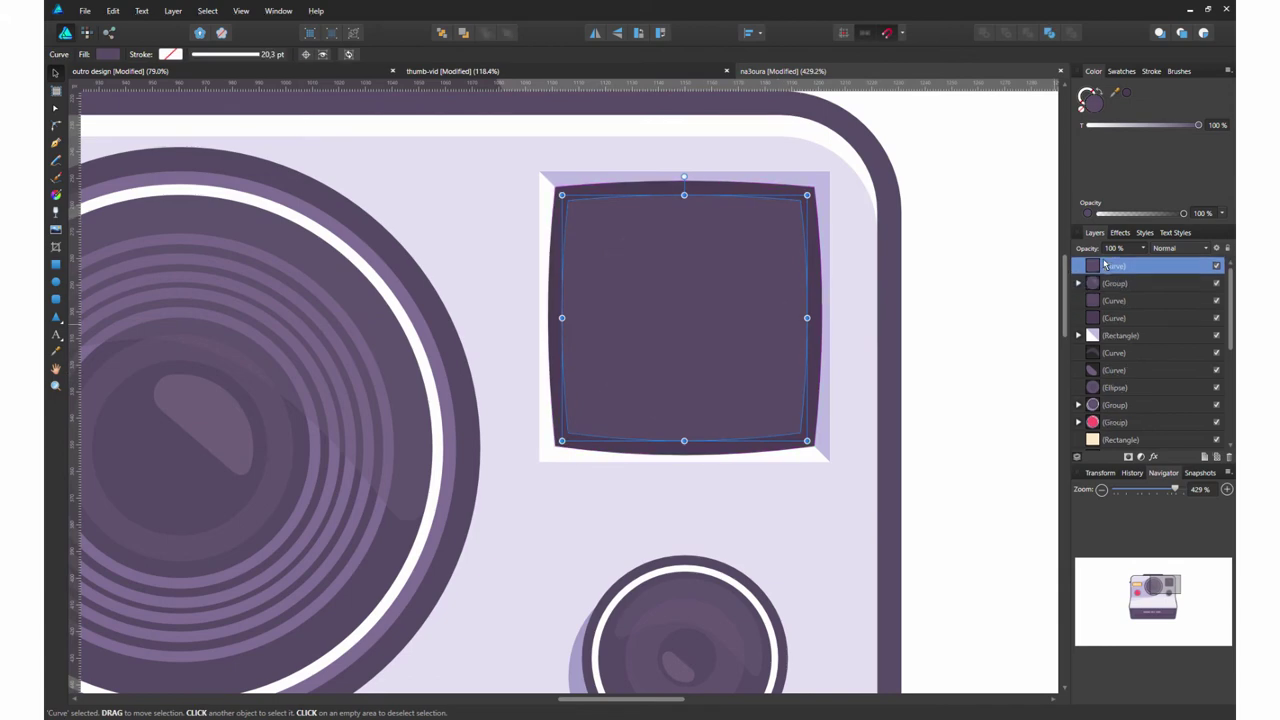
{"action": "key", "text": "3"}
- Intersect the pane copy with a wavy outline to make a rounded, fainter sheen across the top
{"action": "key", "text": "p"}
{"action": "left_click_drag", "start_coordinate": [696, 234], "coordinate": [694, 238]}
{"action": "left_click_drag", "start_coordinate": [716, 326], "coordinate": [750, 333]}
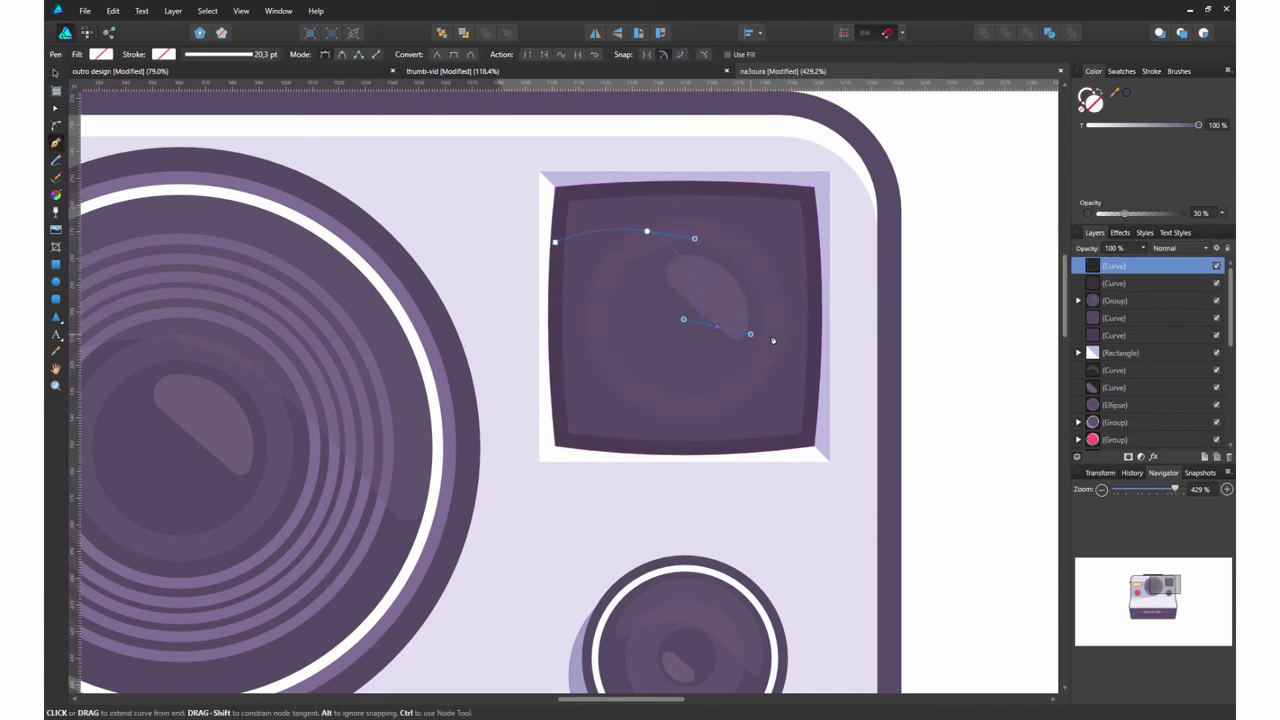
{"action": "left_click", "coordinate": [57, 75]}
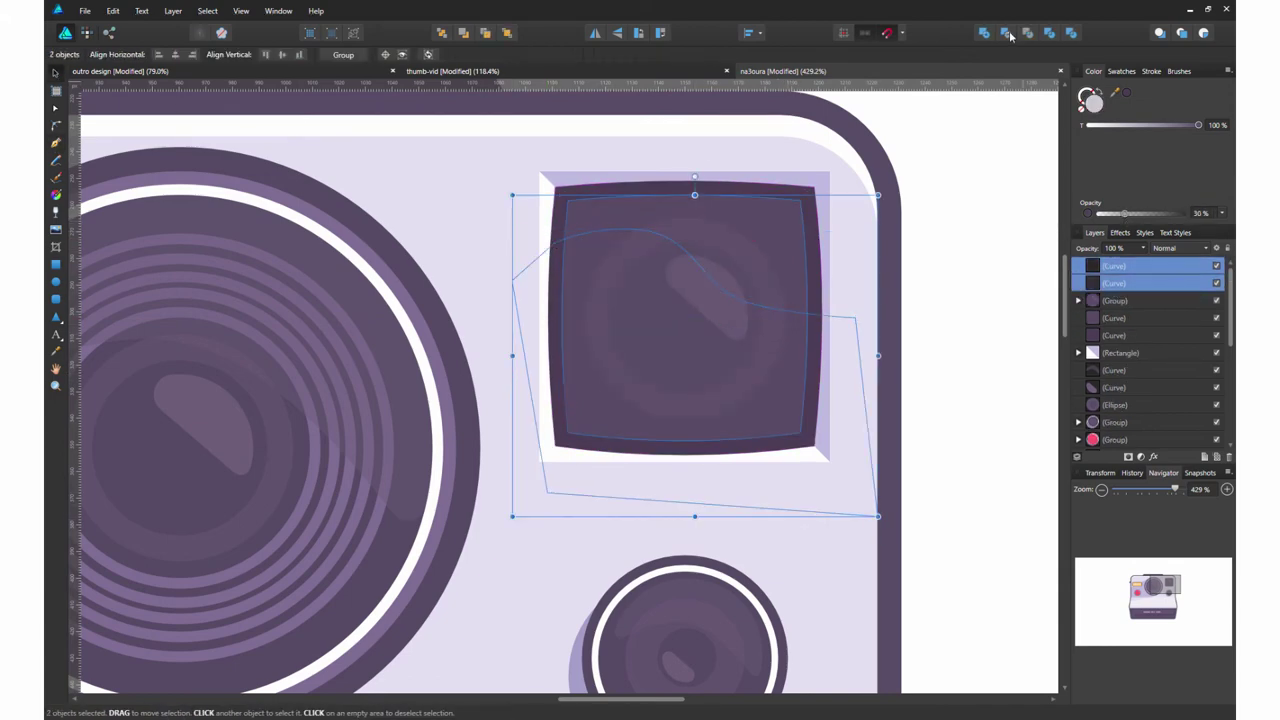
{"action": "key", "text": "c"}
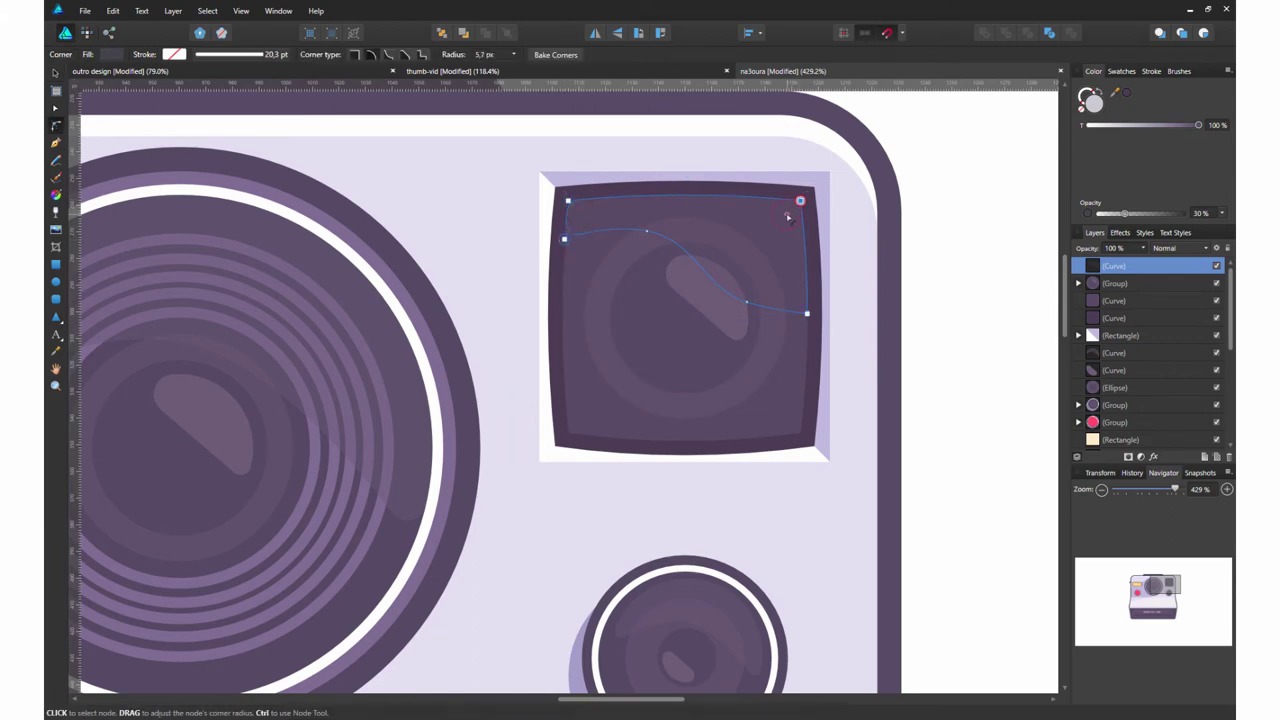
{"action": "key", "text": "v"}
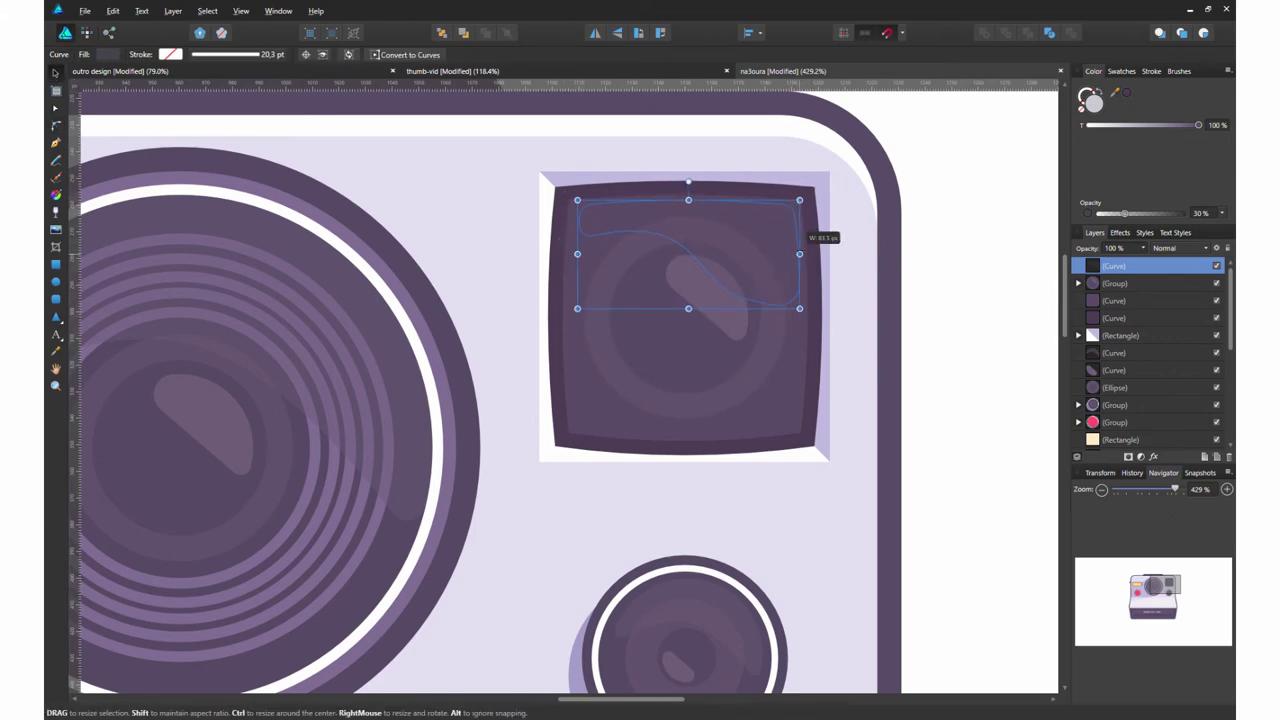
{"action": "left_click_drag", "start_coordinate": [805, 240], "coordinate": [805, 250]}
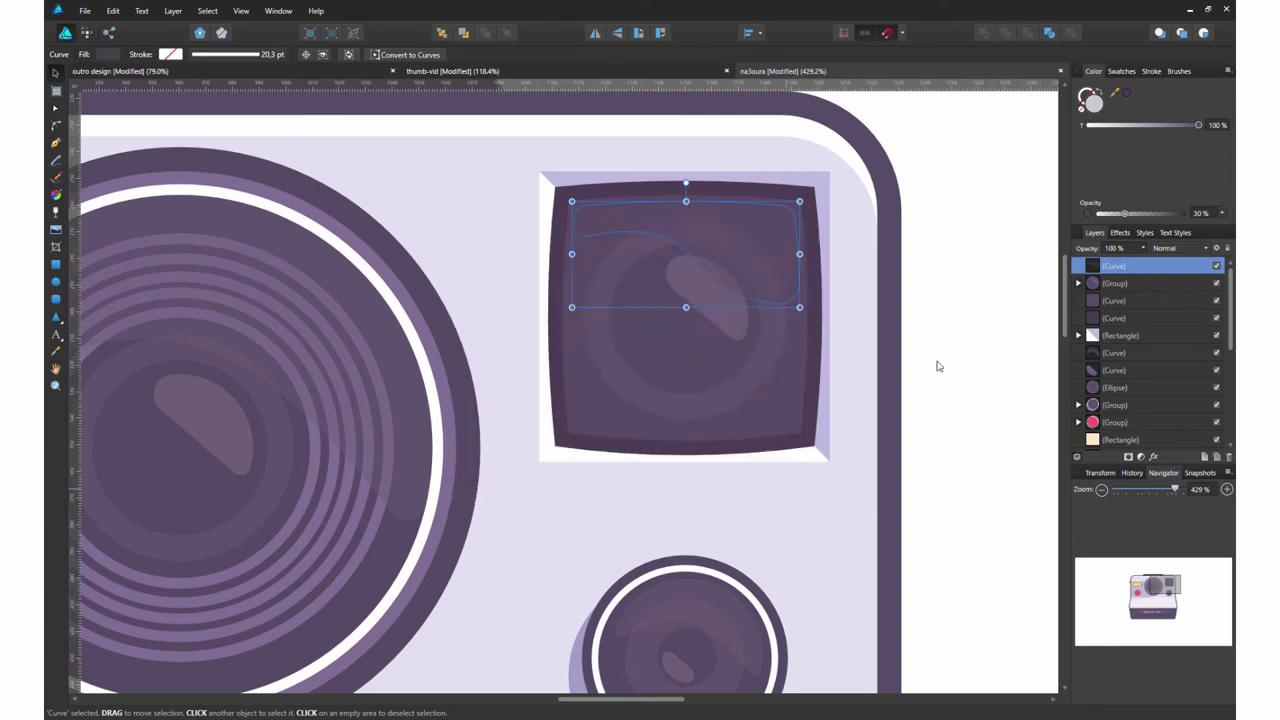
{"action": "left_click_drag", "start_coordinate": [1120, 128], "coordinate": [1185, 125]}
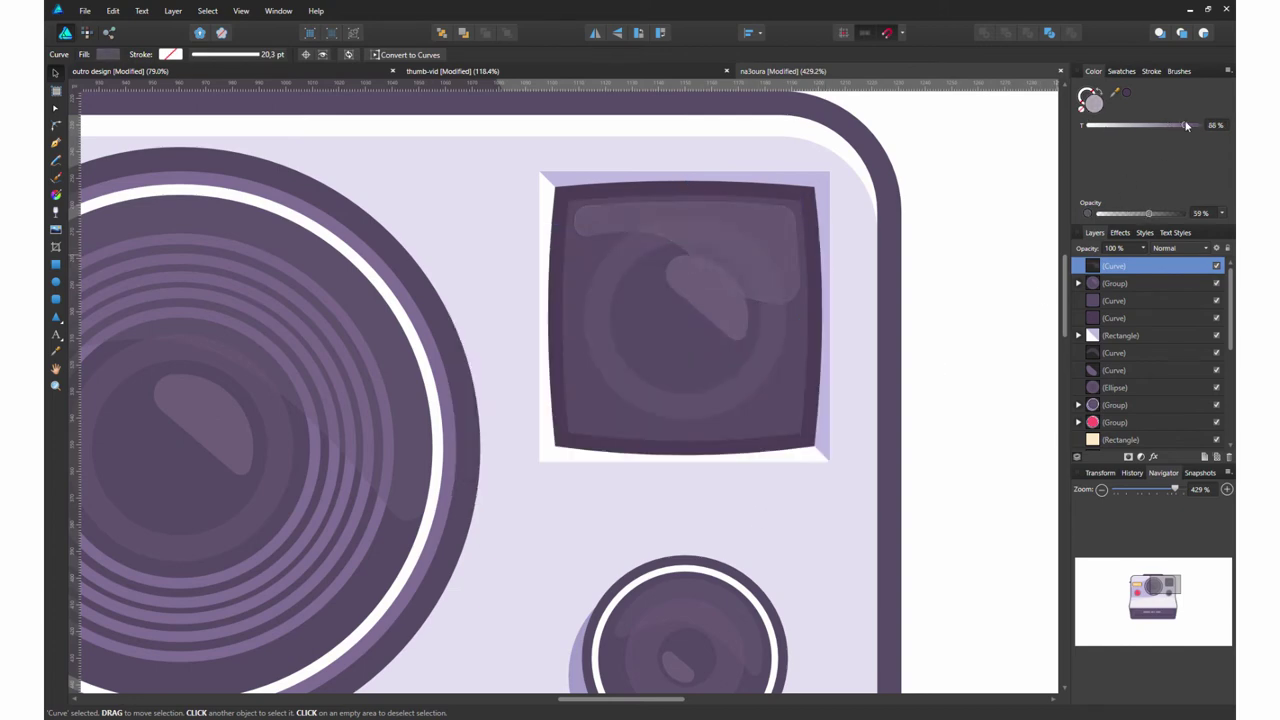
{"action": "key", "text": "ctrl+d"}
{"action": "scroll", "coordinate": [881, 282], "scroll_direction": "down", "scroll_amount": 2}
{"action": "left_click", "coordinate": [1087, 284]}
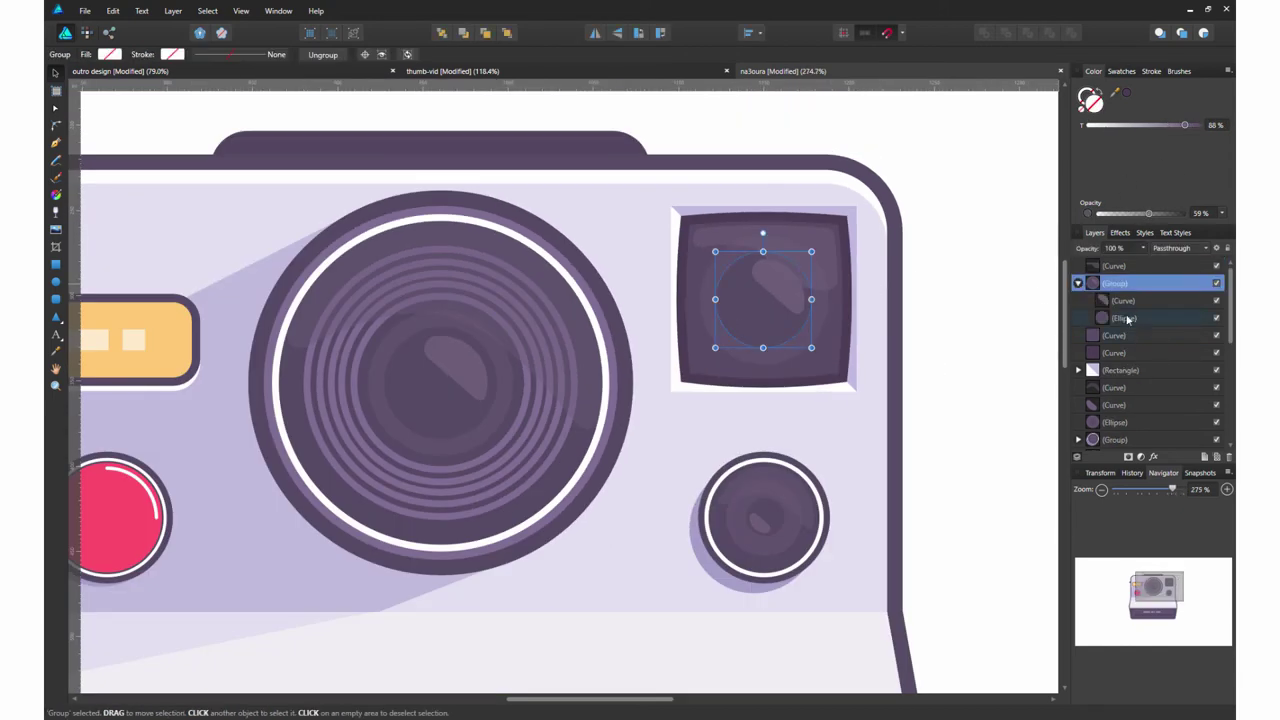
- Cancel the accidental close prompt so the document stays open
{"action": "left_click", "coordinate": [1127, 318]}
{"action": "left_click", "coordinate": [942, 298]}
{"action": "scroll", "coordinate": [917, 272], "scroll_direction": "down", "scroll_amount": 2}
{"action": "scroll", "coordinate": [716, 333], "scroll_direction": "down", "scroll_amount": 2}
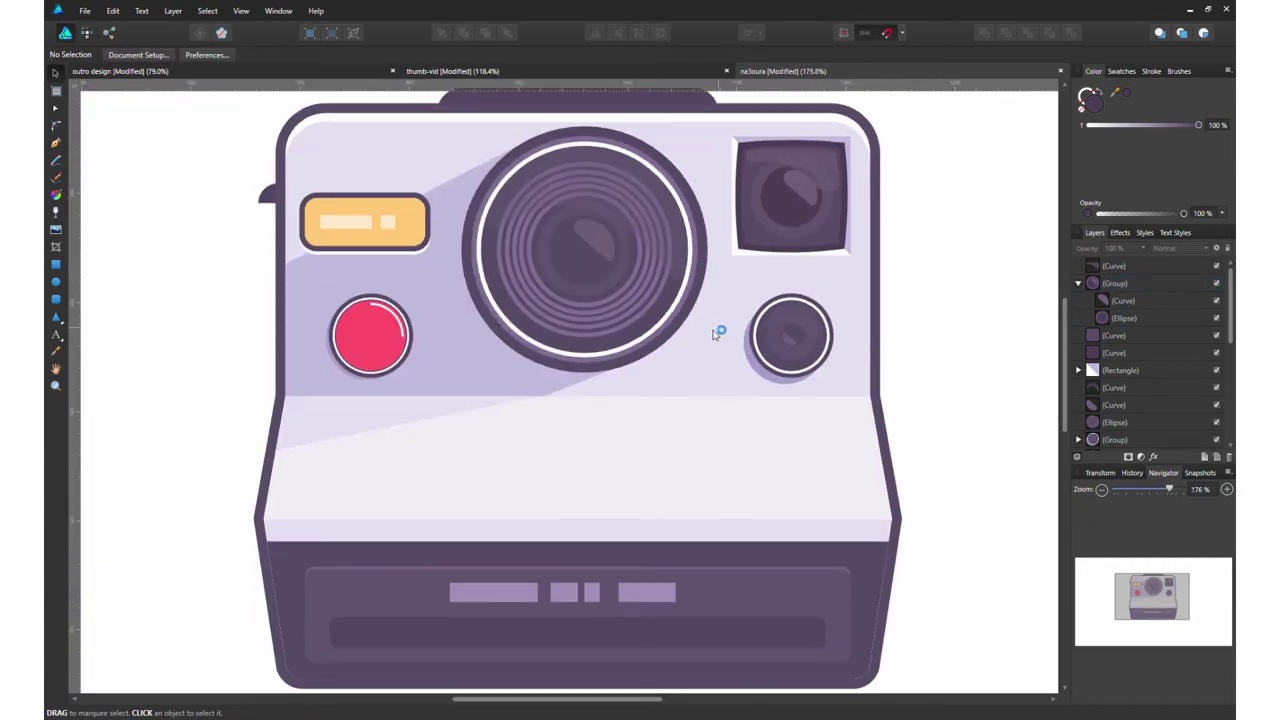
{"action": "scroll", "coordinate": [716, 333], "scroll_direction": "down", "scroll_amount": 2}
{"action": "key", "text": "ctrl+w"}
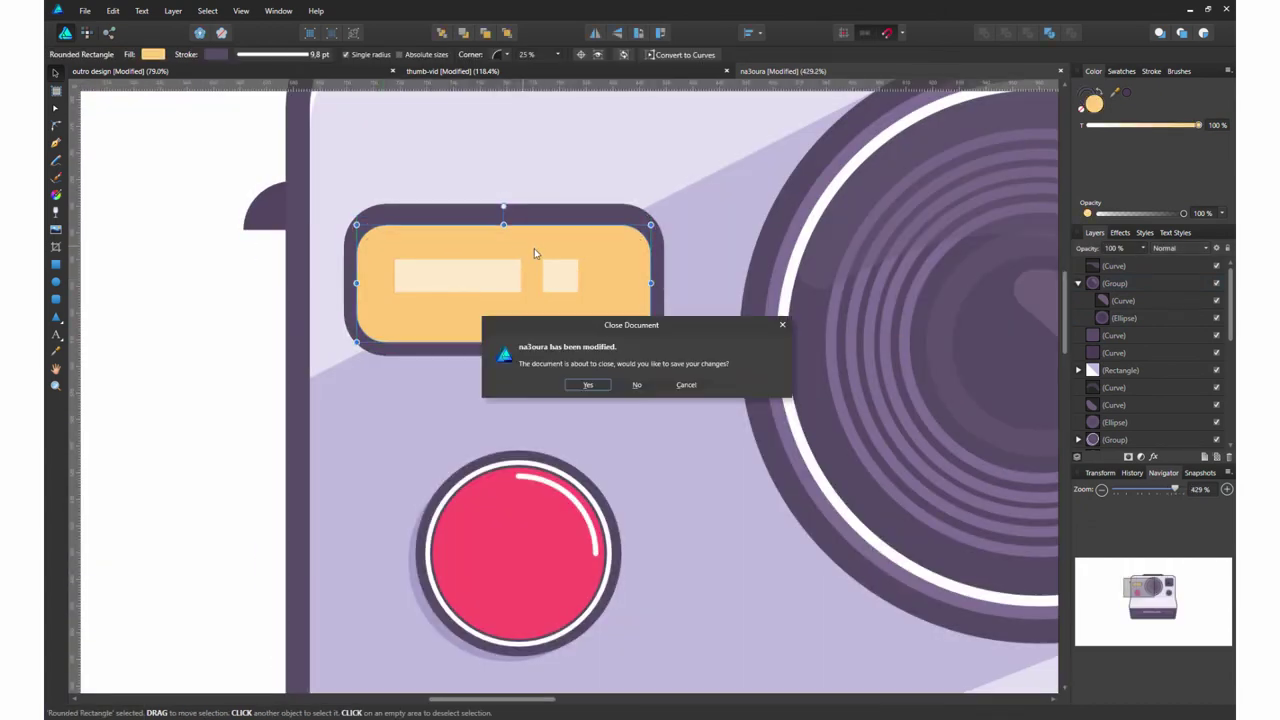
{"action": "left_click", "coordinate": [686, 385]}
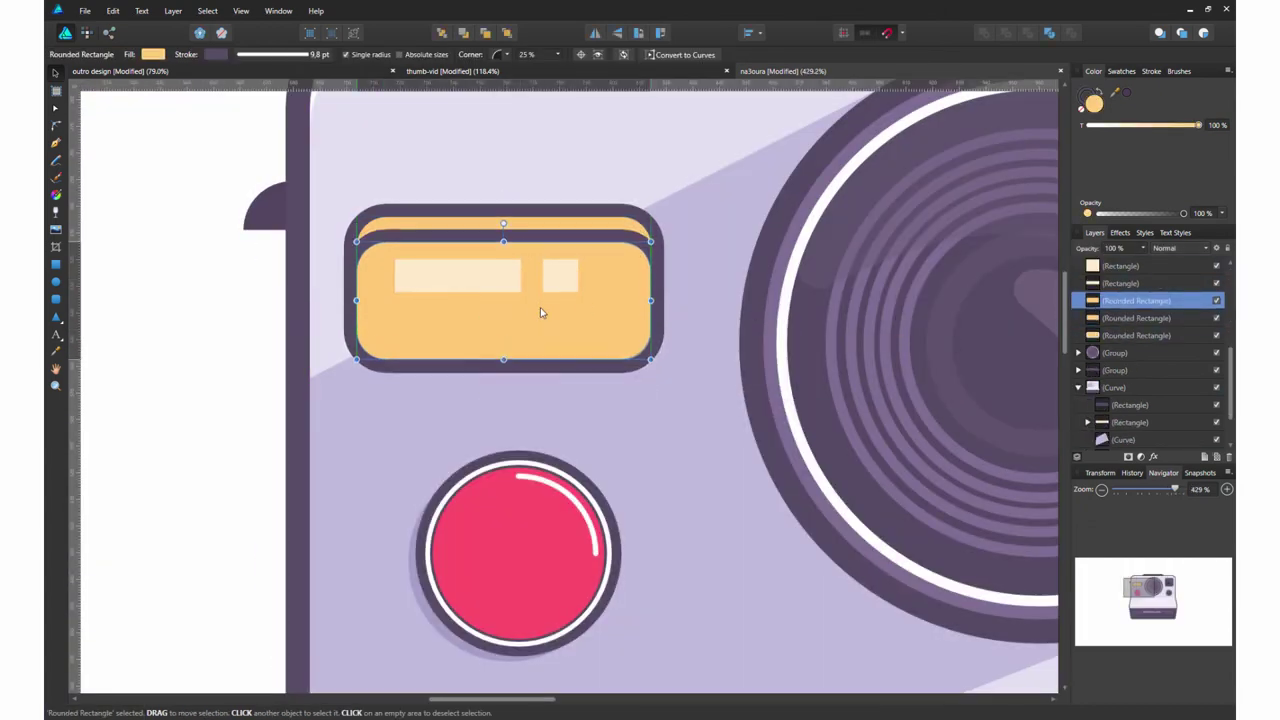
- Nest a downward-offset copy of the yellow flash panel inside the original
{"action": "left_click", "coordinate": [1105, 303]}
{"action": "left_click_drag", "start_coordinate": [519, 265], "coordinate": [519, 274]}
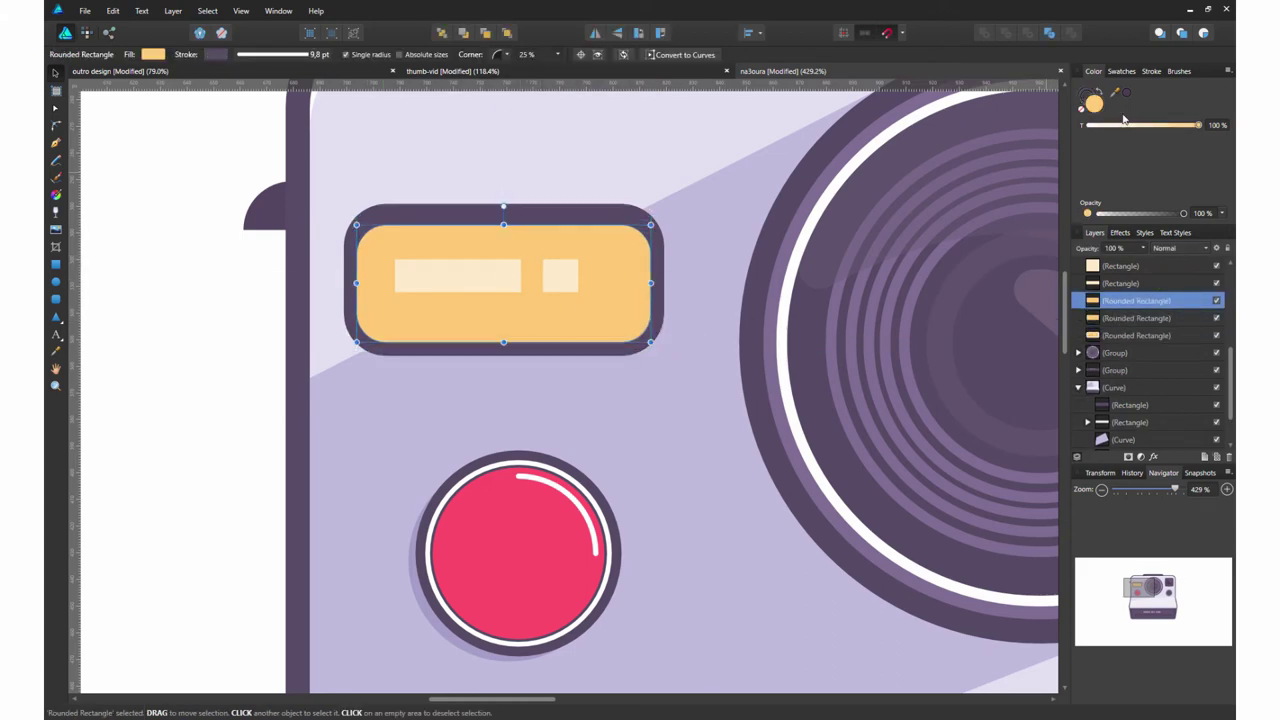
{"action": "key", "text": "ctrl+z"}
{"action": "key", "text": "ctrl+z"}
{"action": "key", "text": "ctrl+z"}
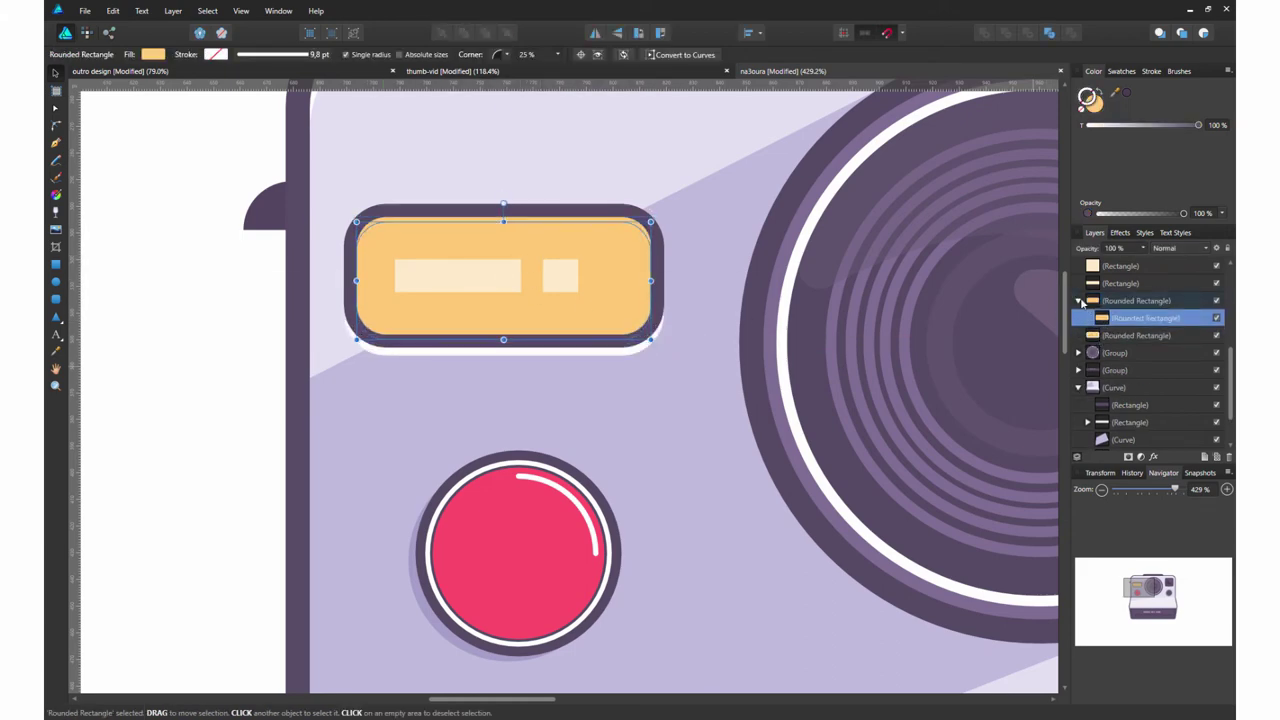
{"action": "key", "text": "ctrl+z"}
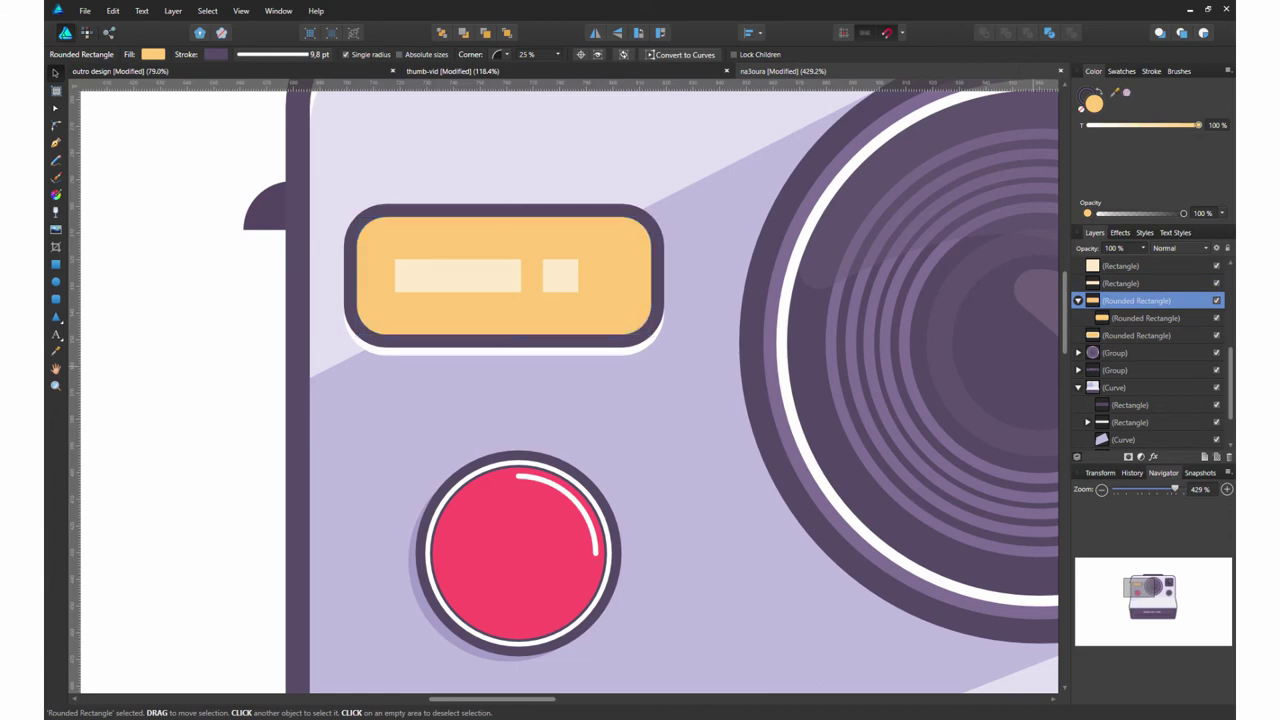
{"action": "key", "text": "ctrl+d"}
{"action": "key", "text": "ctrl+0"}
- Add an orange rectangle, group the row of colour rectangles and move it onto the camera front
{"action": "key", "text": "m"}
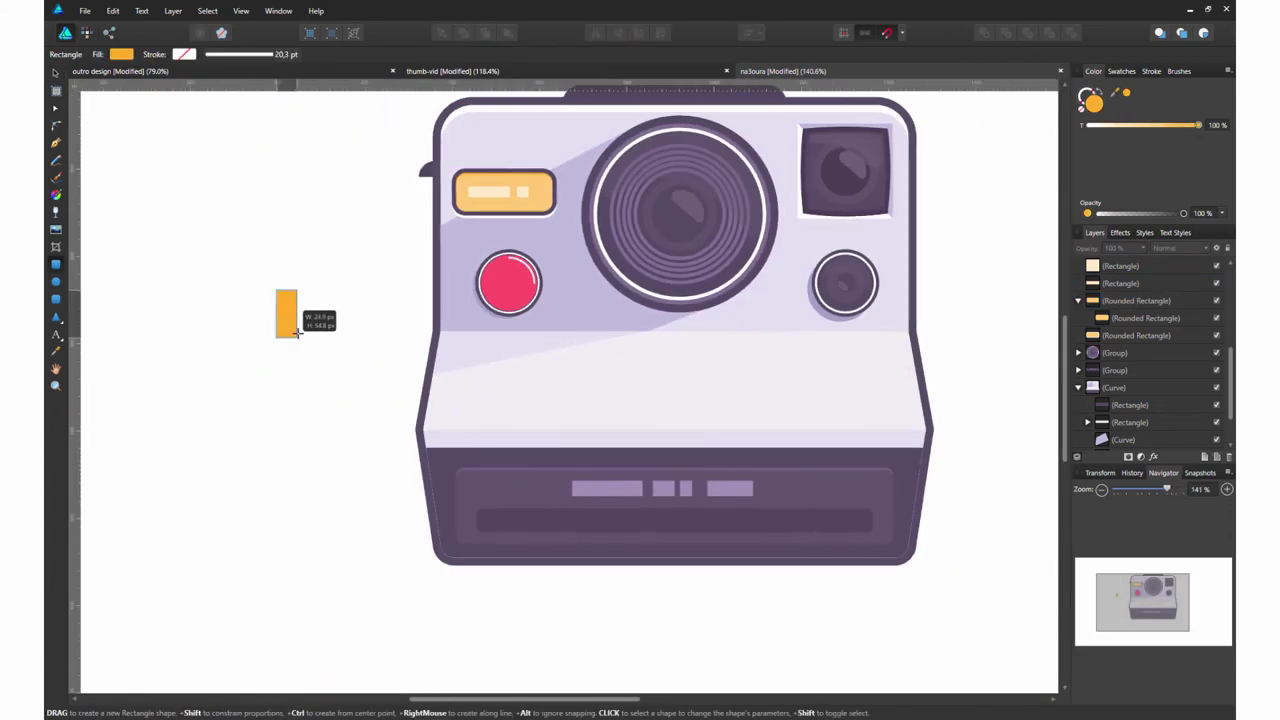
{"action": "mouse_move", "coordinate": [296, 333]}
{"action": "left_mouse_down"}
{"action": "mouse_move", "coordinate": [308, 442]}
{"action": "mouse_move", "coordinate": [311, 377]}
{"action": "left_mouse_up"}
{"action": "scroll", "coordinate": [263, 326], "scroll_direction": "up", "scroll_amount": 3}
{"action": "scroll", "coordinate": [344, 347], "scroll_direction": "down", "scroll_amount": 2}
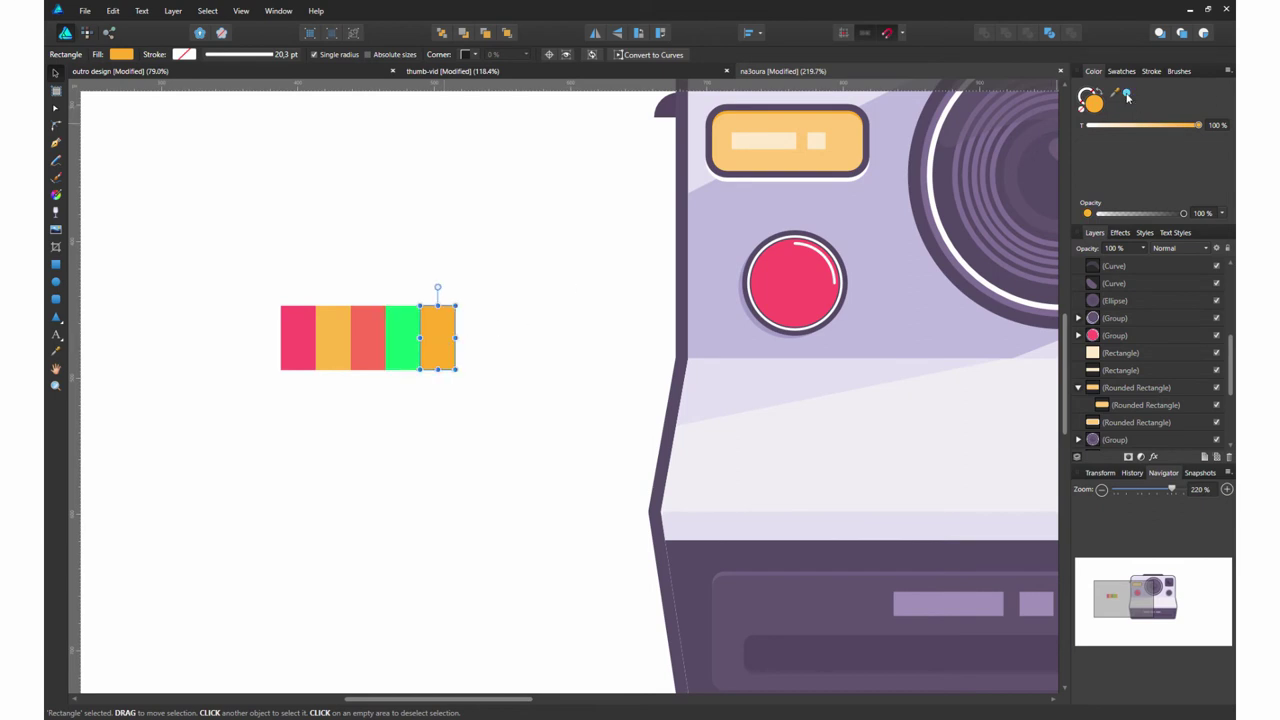
{"action": "scroll", "coordinate": [226, 289], "scroll_direction": "down", "scroll_amount": 2}
{"action": "left_click_drag", "start_coordinate": [224, 283], "coordinate": [414, 378]}
{"action": "key", "text": "ctrl+g"}
{"action": "left_click_drag", "start_coordinate": [318, 320], "coordinate": [764, 334]}
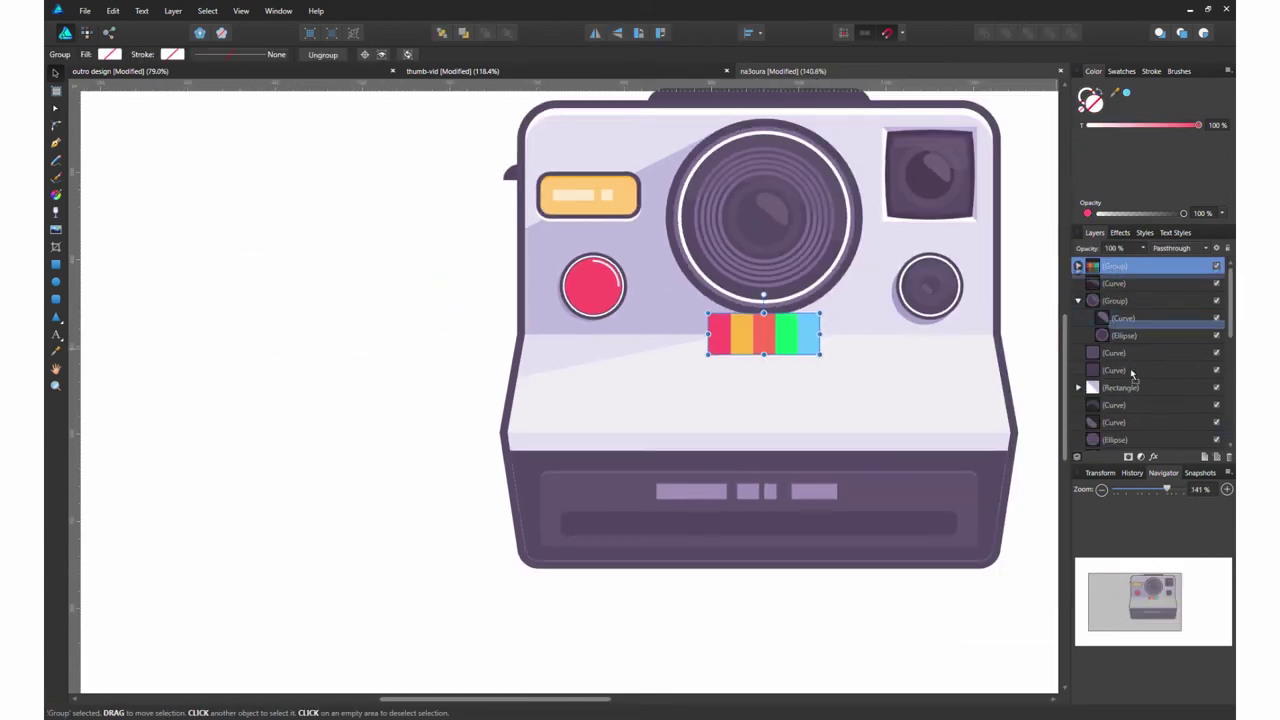
- Raise the stripe group in the stacking order and stretch it down the camera front
{"action": "left_click_drag", "start_coordinate": [1132, 373], "coordinate": [1096, 309]}
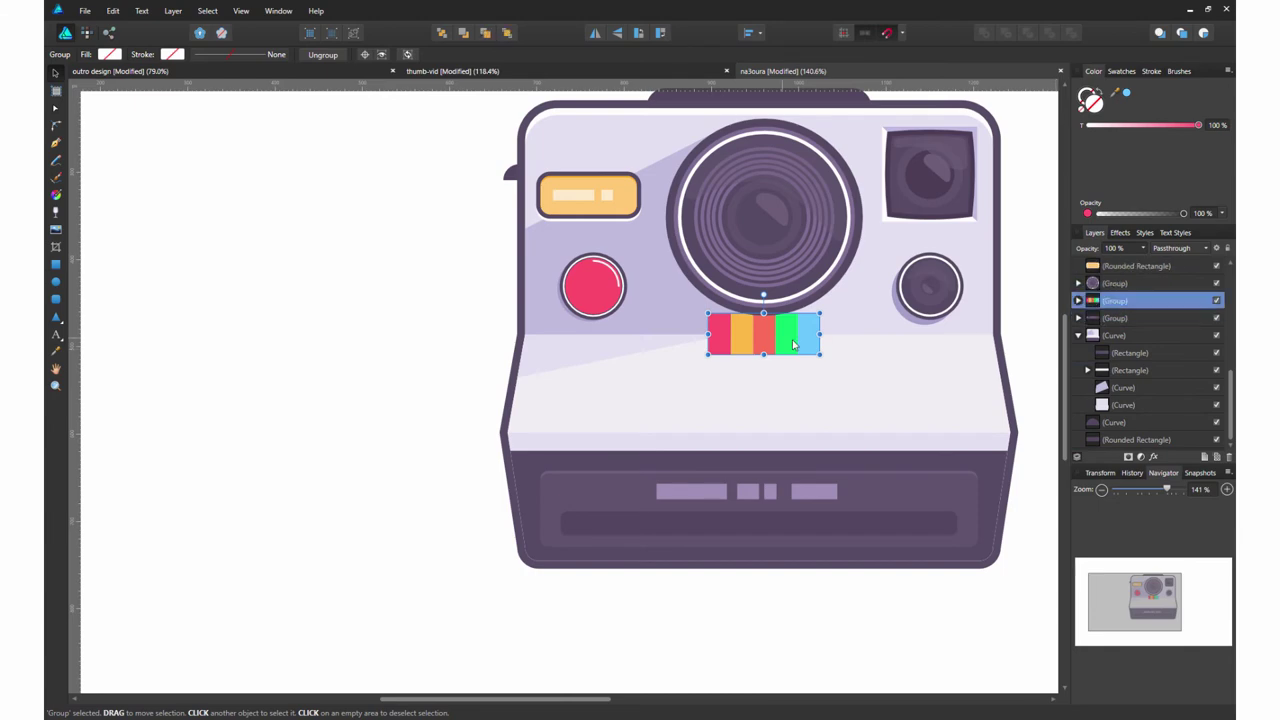
{"action": "scroll", "coordinate": [791, 336], "scroll_direction": "up", "scroll_amount": 2}
{"action": "scroll", "coordinate": [755, 362], "scroll_direction": "up", "scroll_amount": 1}
{"action": "mouse_move", "coordinate": [746, 357]}
{"action": "left_mouse_down"}
{"action": "mouse_move", "coordinate": [740, 334]}
{"action": "mouse_move", "coordinate": [745, 523]}
{"action": "left_mouse_up"}
{"action": "scroll", "coordinate": [745, 523], "scroll_direction": "down", "scroll_amount": 5}
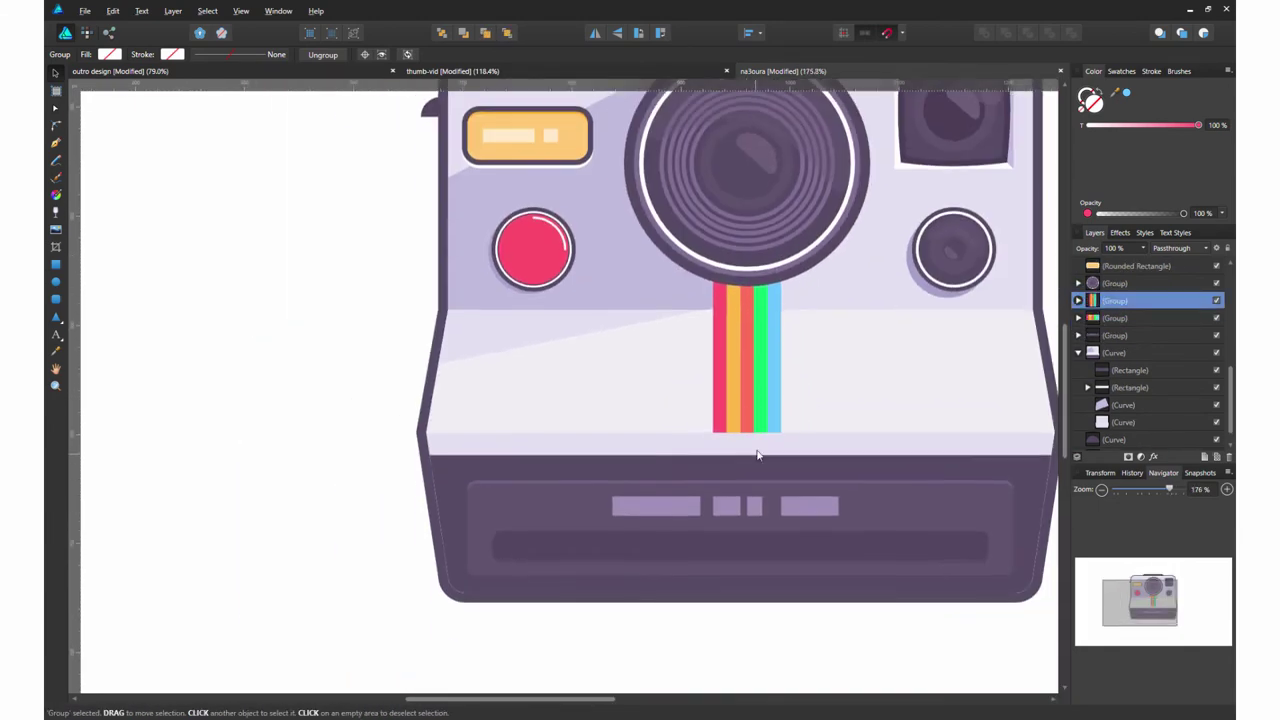
{"action": "scroll", "coordinate": [734, 310], "scroll_direction": "up", "scroll_amount": 5}
- Make a short, wider copy of the stripe row below and select its blue piece
{"action": "left_click_drag", "start_coordinate": [734, 310], "coordinate": [741, 500]}
{"action": "mouse_move", "coordinate": [741, 623]}
{"action": "left_mouse_down"}
{"action": "mouse_move", "coordinate": [743, 470]}
{"action": "mouse_move", "coordinate": [800, 450]}
{"action": "left_mouse_up"}
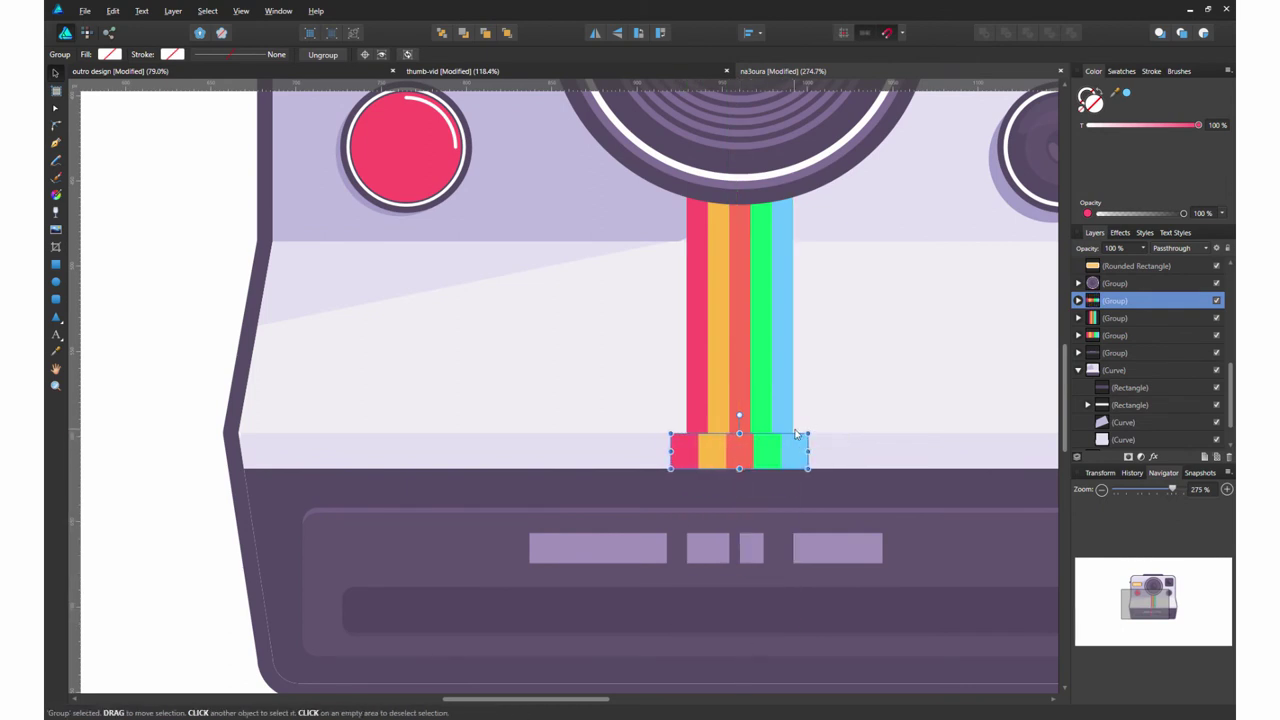
{"action": "left_click", "coordinate": [732, 378]}
{"action": "left_click", "coordinate": [1130, 404]}
{"action": "scroll", "coordinate": [743, 434], "scroll_direction": "up", "scroll_amount": 5}
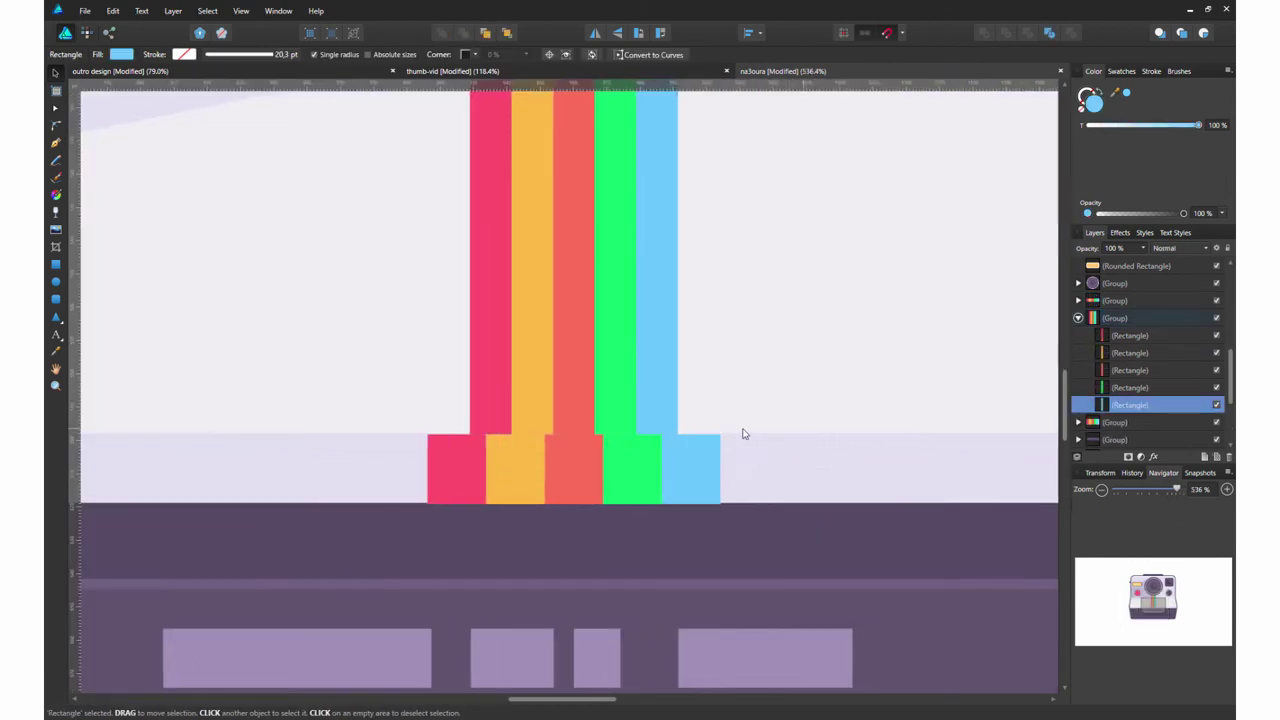
- Convert the blue and green bottom pieces to curves and slant their edges outward
{"action": "key", "text": "a"}
{"action": "key", "text": "ctrl+Return"}
{"action": "left_click_drag", "start_coordinate": [586, 437], "coordinate": [620, 437]}
{"action": "left_click", "coordinate": [550, 300]}
{"action": "key", "text": "ctrl+Return"}
{"action": "mouse_move", "coordinate": [516, 437]}
{"action": "left_mouse_down"}
{"action": "mouse_move", "coordinate": [570, 438]}
{"action": "mouse_move", "coordinate": [385, 437]}
{"action": "left_mouse_up"}
- Convert the red, orange and pink bottom pieces to editable curves
{"action": "left_click", "coordinate": [525, 440]}
{"action": "key", "text": "ctrl+Return"}
{"action": "left_click", "coordinate": [400, 423]}
{"action": "scroll", "coordinate": [600, 300], "scroll_direction": "left", "scroll_amount": 3}
{"action": "key", "text": "ctrl+Return"}
{"action": "left_click", "coordinate": [465, 420]}
{"action": "key", "text": "ctrl+Return"}
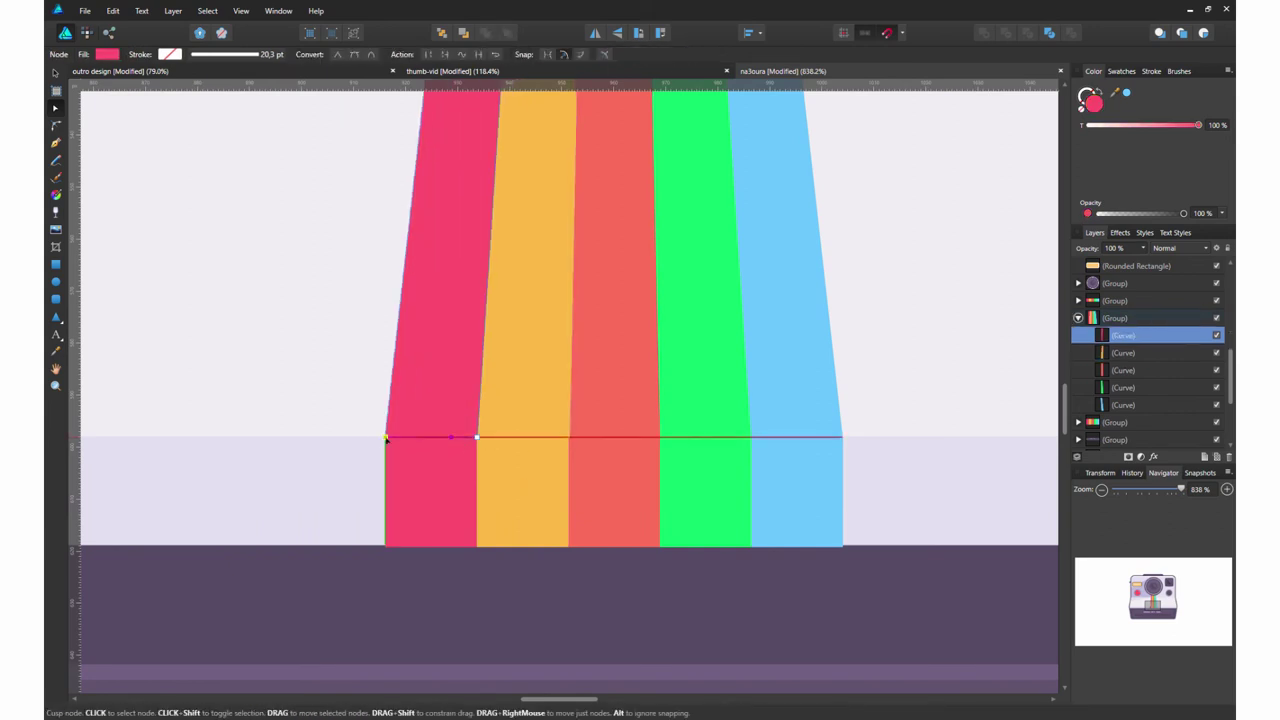
- Check the seam between the orange and red pieces and select the whole rainbow stripe group
{"action": "left_click", "coordinate": [567, 440]}
{"action": "scroll", "coordinate": [567, 440], "scroll_direction": "up", "scroll_amount": 5}
{"action": "left_click", "coordinate": [566, 445]}
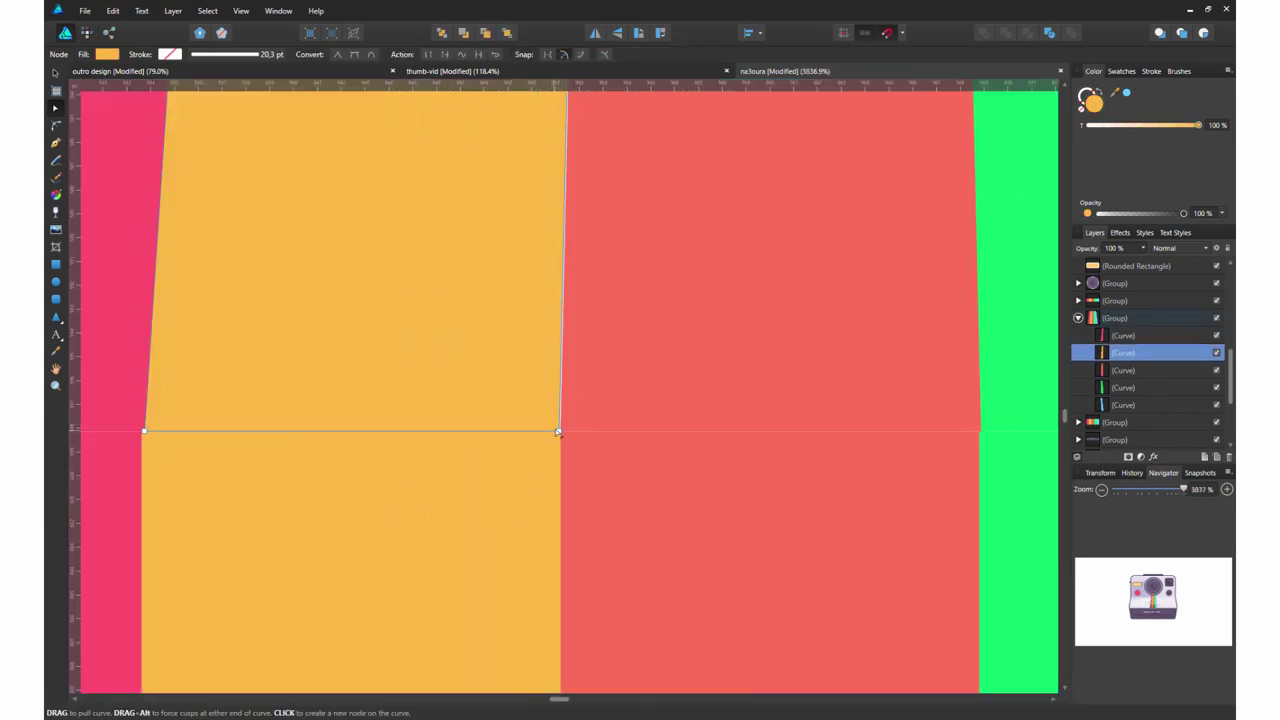
{"action": "scroll", "coordinate": [565, 450], "scroll_direction": "down", "scroll_amount": 10}
{"action": "key", "text": "v"}
{"action": "left_click", "coordinate": [575, 527]}
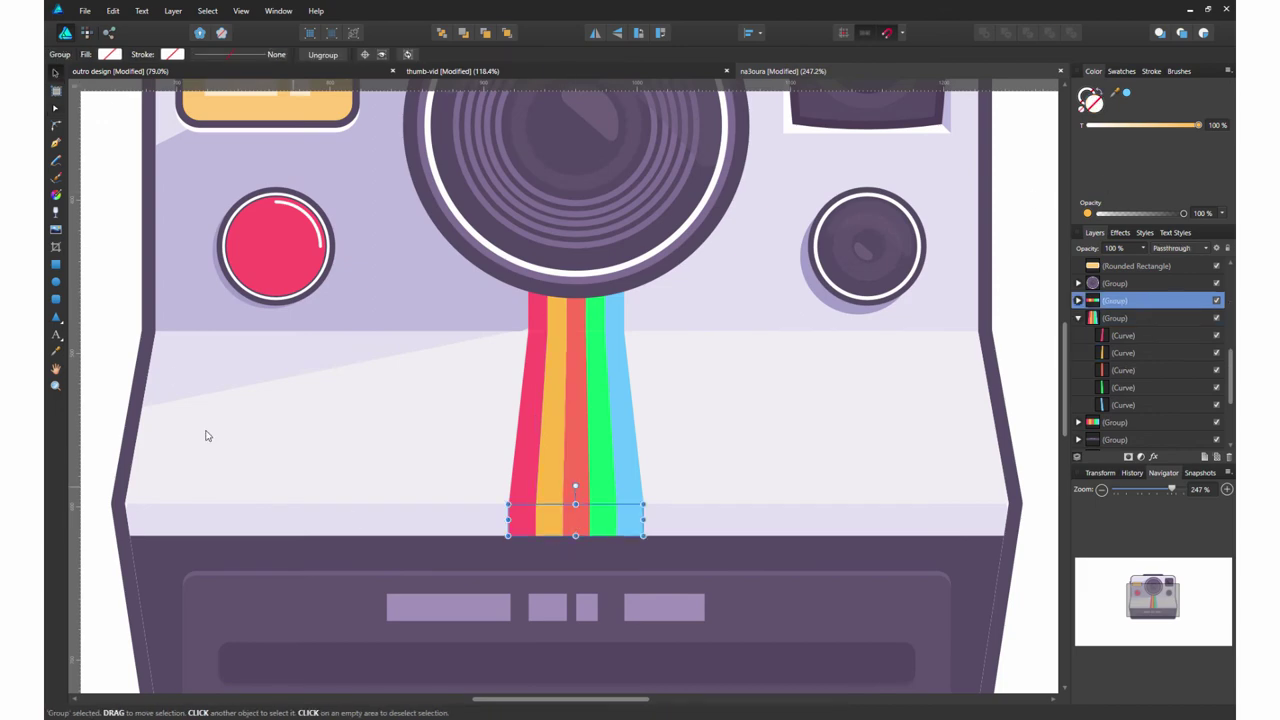
- Draw a black rectangle at 22% opacity over the stripe bases
{"action": "key", "text": "m"}
{"action": "left_click_drag", "start_coordinate": [496, 492], "coordinate": [658, 548]}
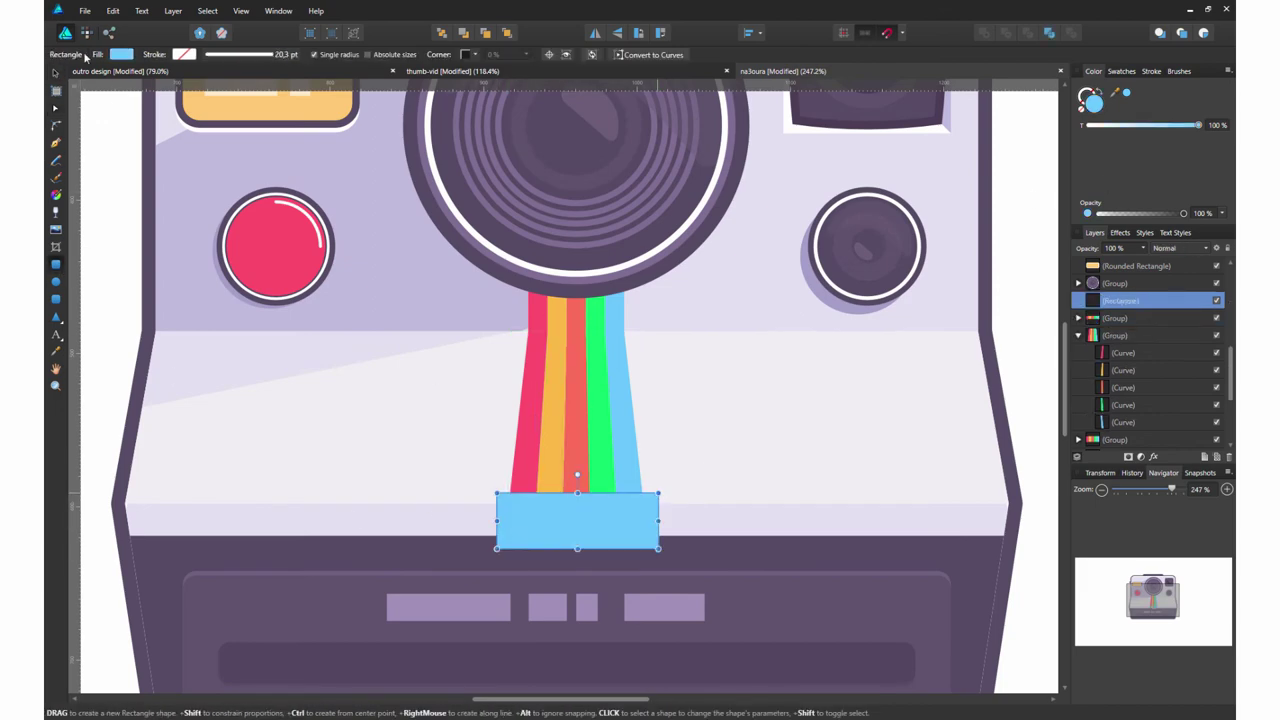
{"action": "left_click", "coordinate": [1093, 103]}
{"action": "left_click", "coordinate": [470, 478]}
{"action": "left_click_drag", "start_coordinate": [1184, 213], "coordinate": [1118, 215]}
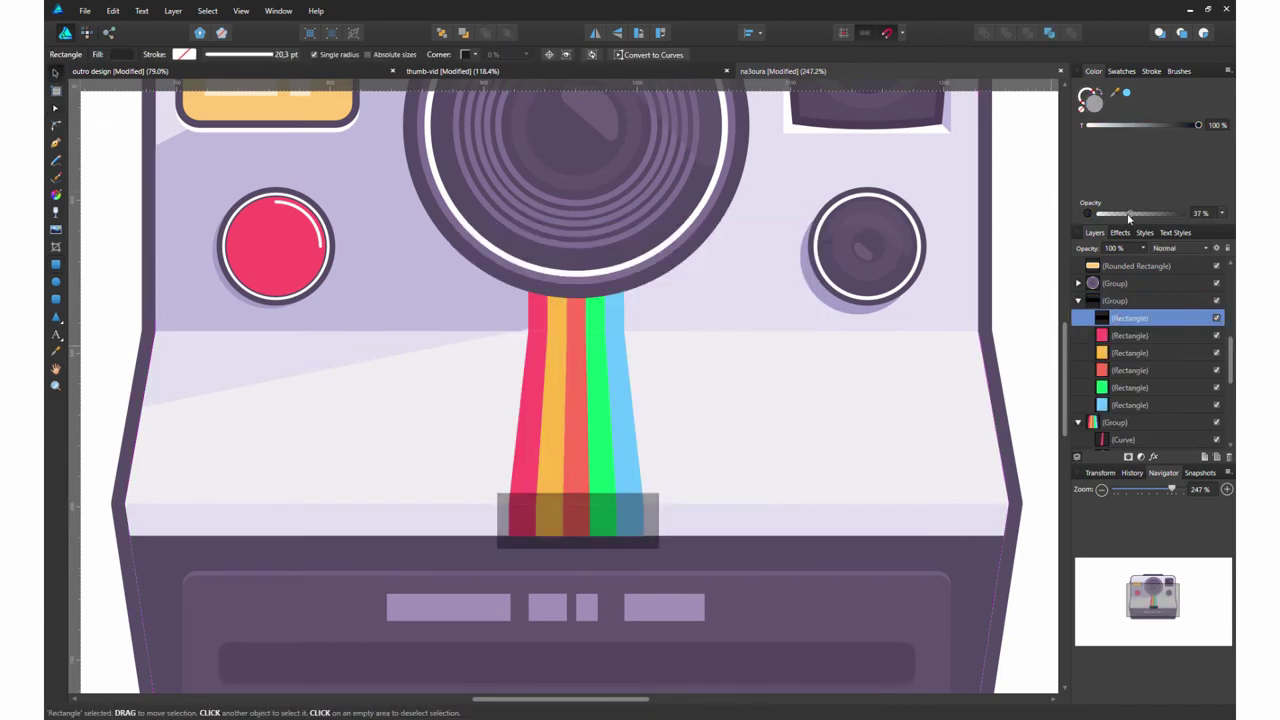
- Resize the dark band inside the group to cover the stripe bottoms
{"action": "left_click", "coordinate": [1116, 301]}
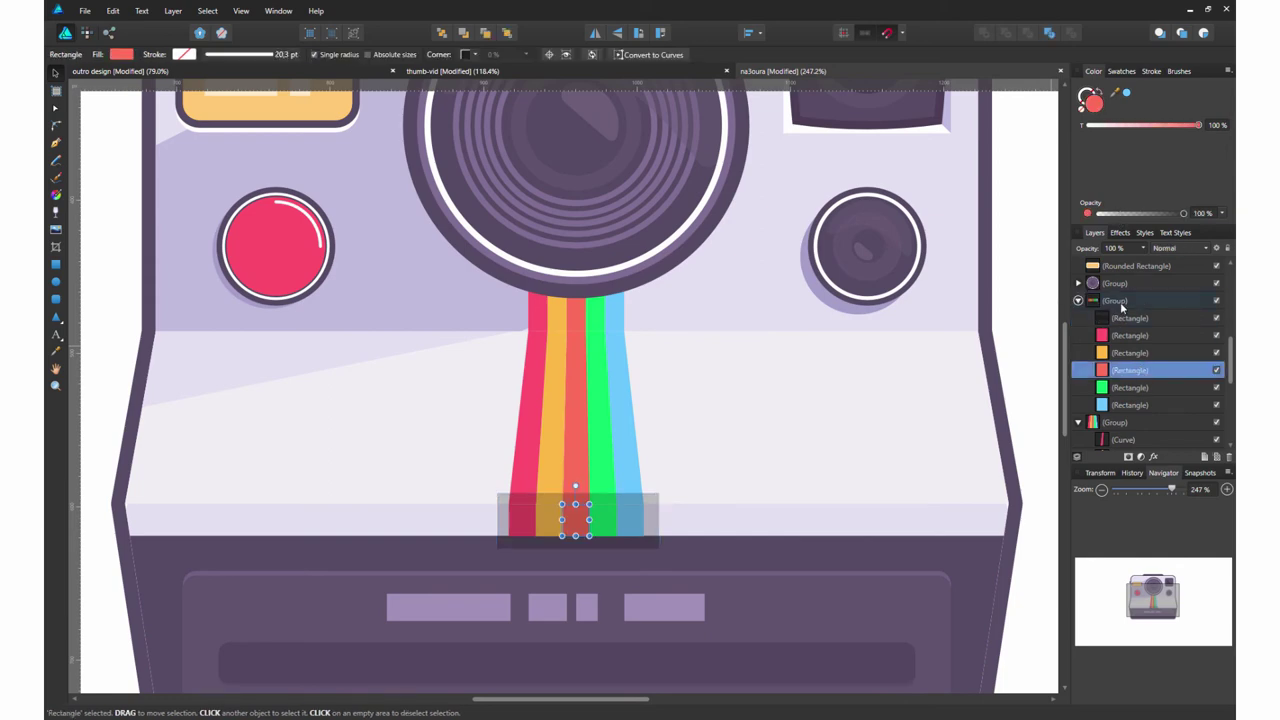
{"action": "scroll", "coordinate": [636, 515], "scroll_direction": "up", "scroll_amount": 5}
{"action": "double_click", "coordinate": [640, 510]}
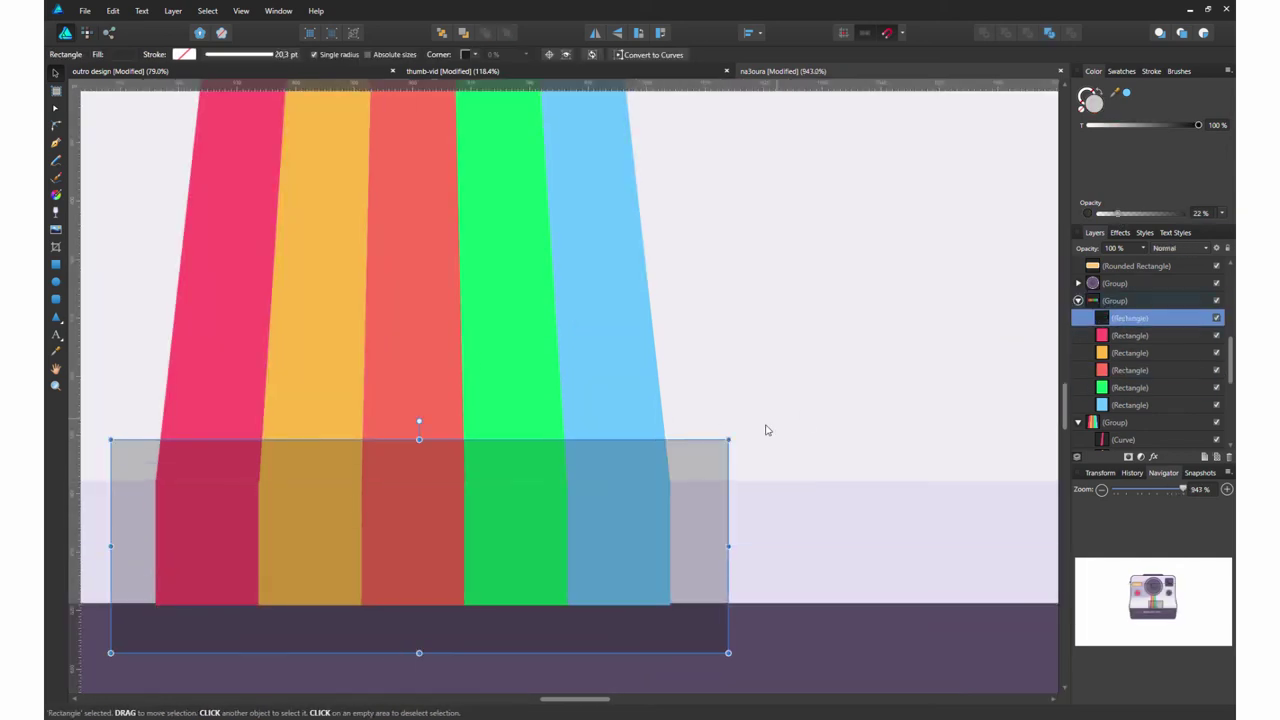
{"action": "left_click_drag", "start_coordinate": [200, 650], "coordinate": [237, 610]}
{"action": "scroll", "coordinate": [676, 588], "scroll_direction": "down", "scroll_amount": 5}
{"action": "scroll", "coordinate": [676, 588], "scroll_direction": "up", "scroll_amount": 1}
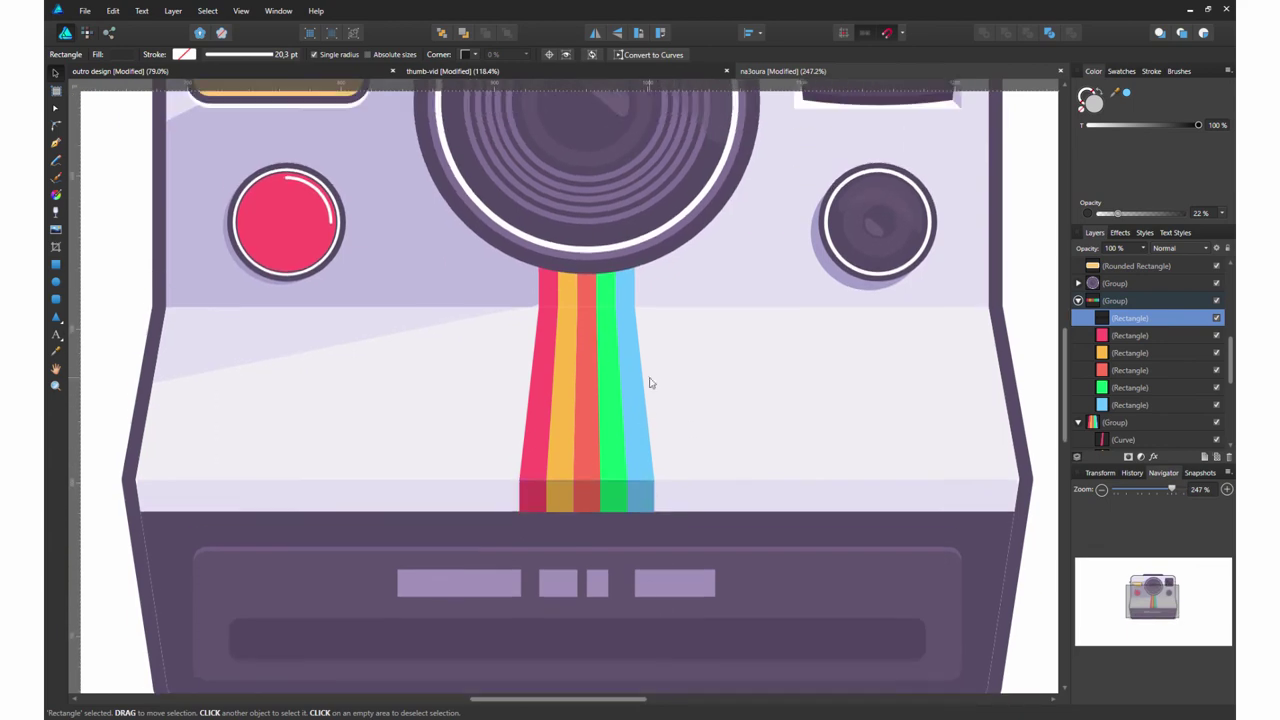
- Collapse the stripe group in Layers and make the large diagonal shadow shape black
{"action": "left_click", "coordinate": [454, 279]}
{"action": "left_click", "coordinate": [586, 490]}
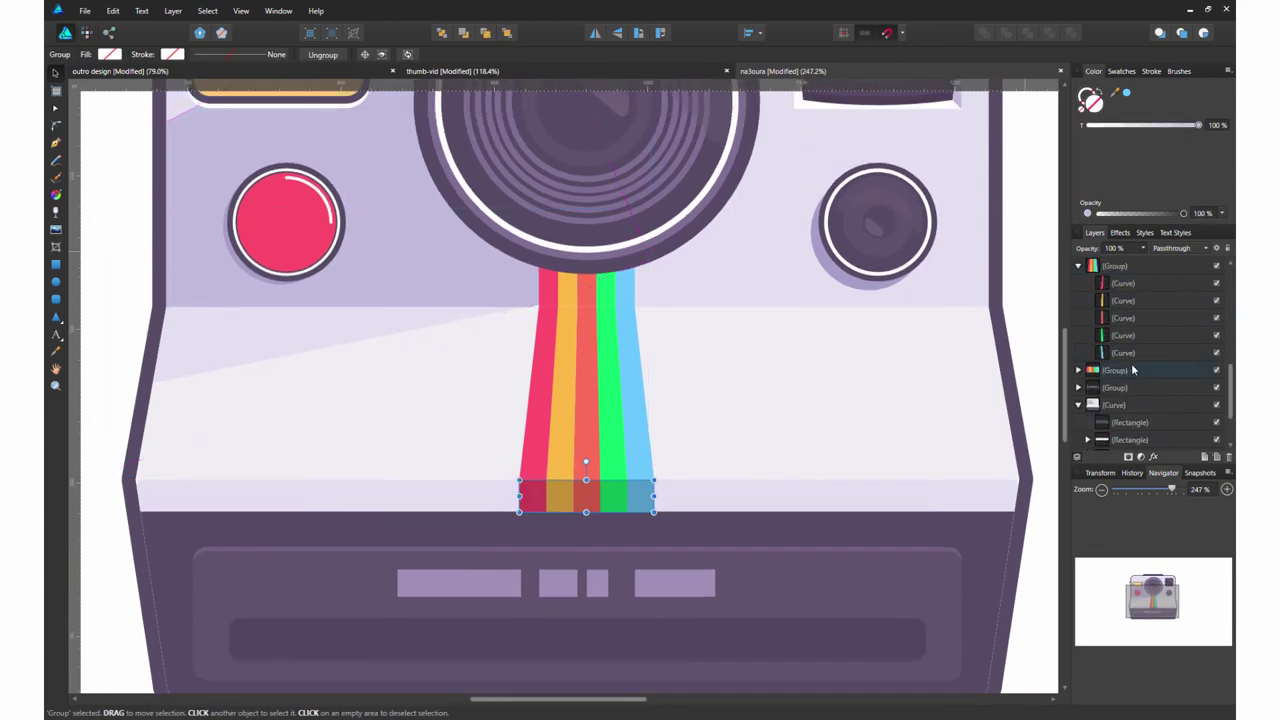
{"action": "left_click", "coordinate": [1078, 352]}
{"action": "left_click", "coordinate": [1118, 392]}
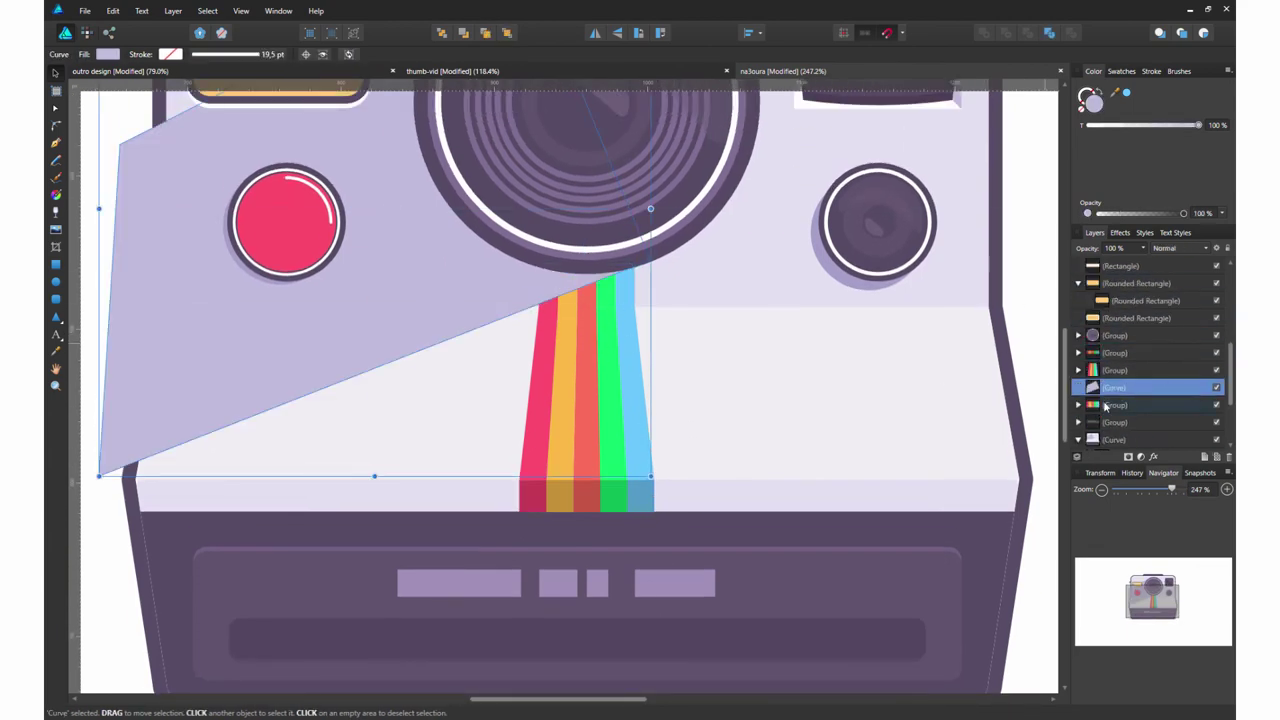
{"action": "left_click", "coordinate": [1090, 100]}
{"action": "left_click", "coordinate": [785, 484]}
- Ungroup the stripe rectangles and fade the black shadow to 11% opacity
{"action": "double_click", "coordinate": [540, 283]}
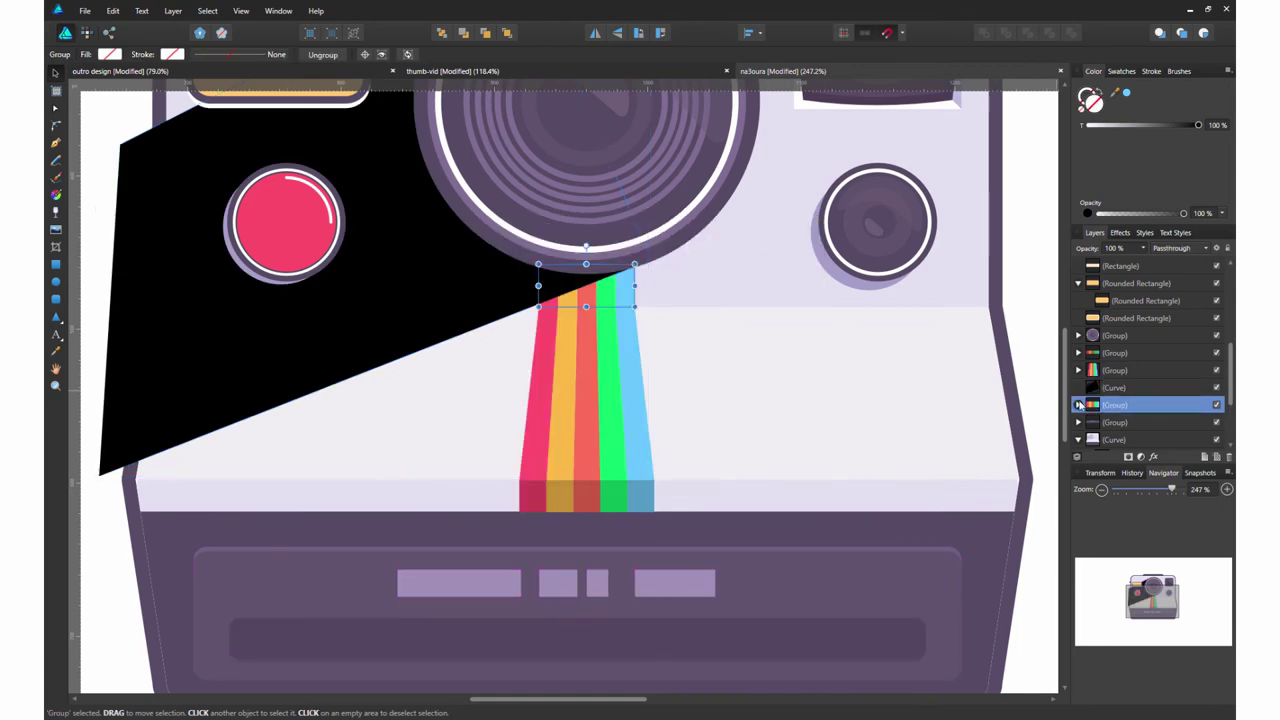
{"action": "left_click", "coordinate": [1108, 336]}
{"action": "scroll", "coordinate": [1120, 320], "scroll_direction": "down", "scroll_amount": 1}
{"action": "right_click", "coordinate": [1124, 310]}
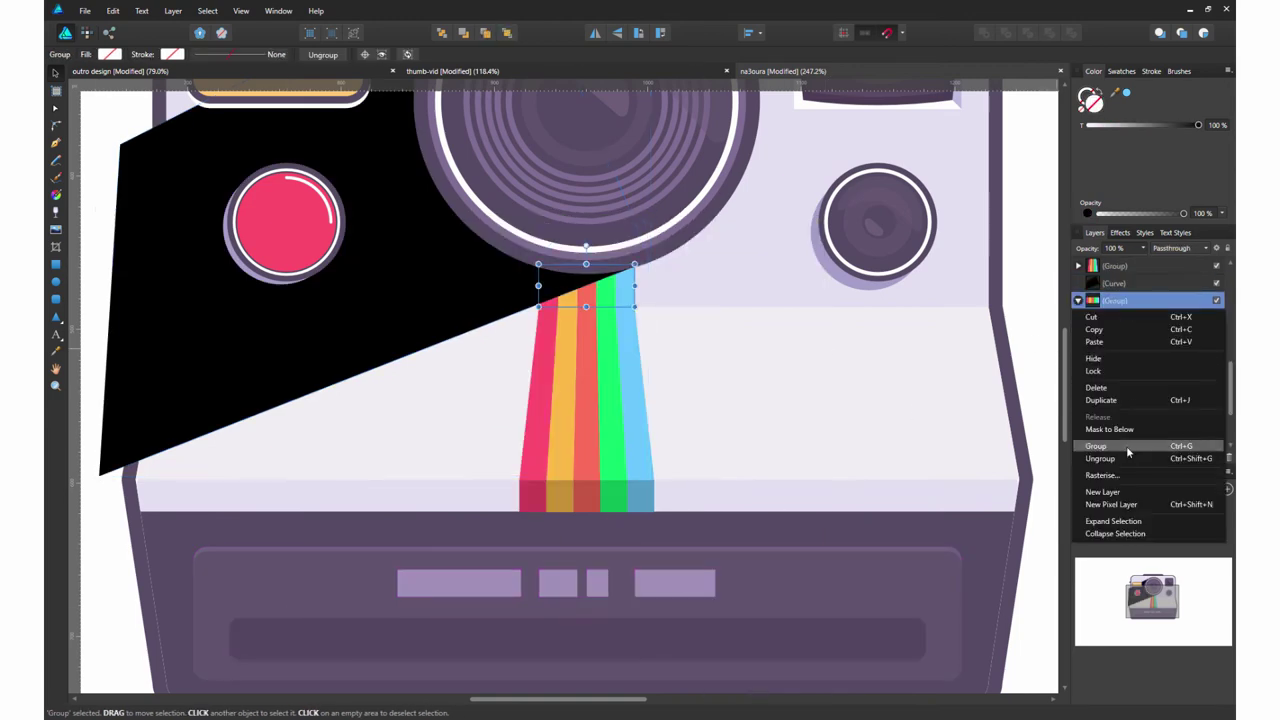
{"action": "left_click", "coordinate": [1150, 449]}
{"action": "left_click_drag", "start_coordinate": [1181, 214], "coordinate": [1106, 214]}
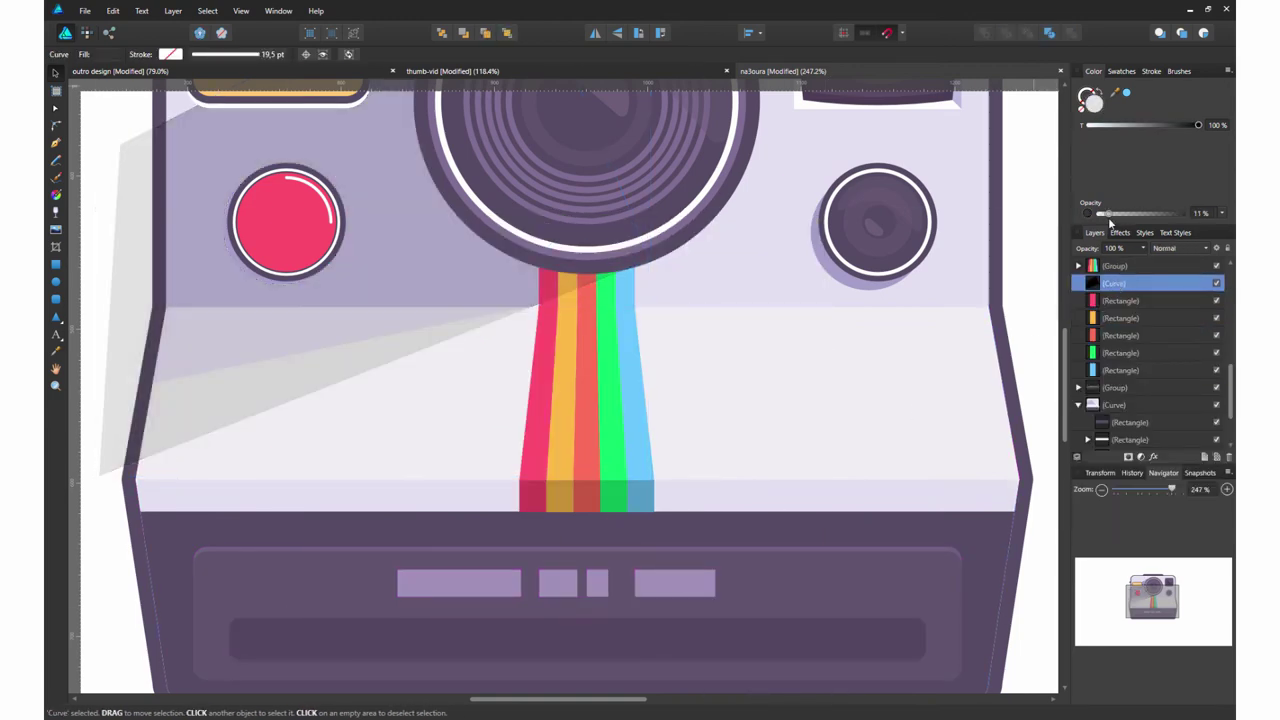
- Duplicate the faint shadow and reorder the copy in Layers among the stripes and camera body
{"action": "key", "text": "ctrl+j"}
{"action": "key", "text": "ctrl+j"}
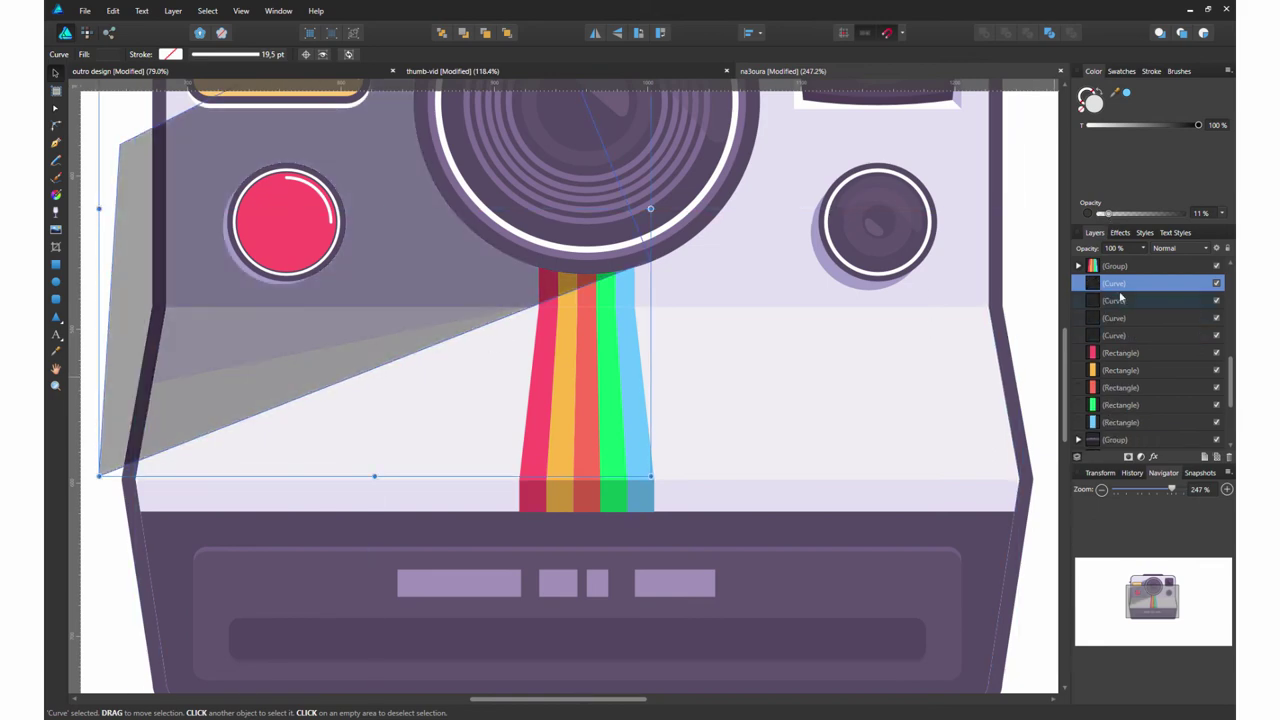
{"action": "left_click_drag", "start_coordinate": [1114, 284], "coordinate": [1124, 340]}
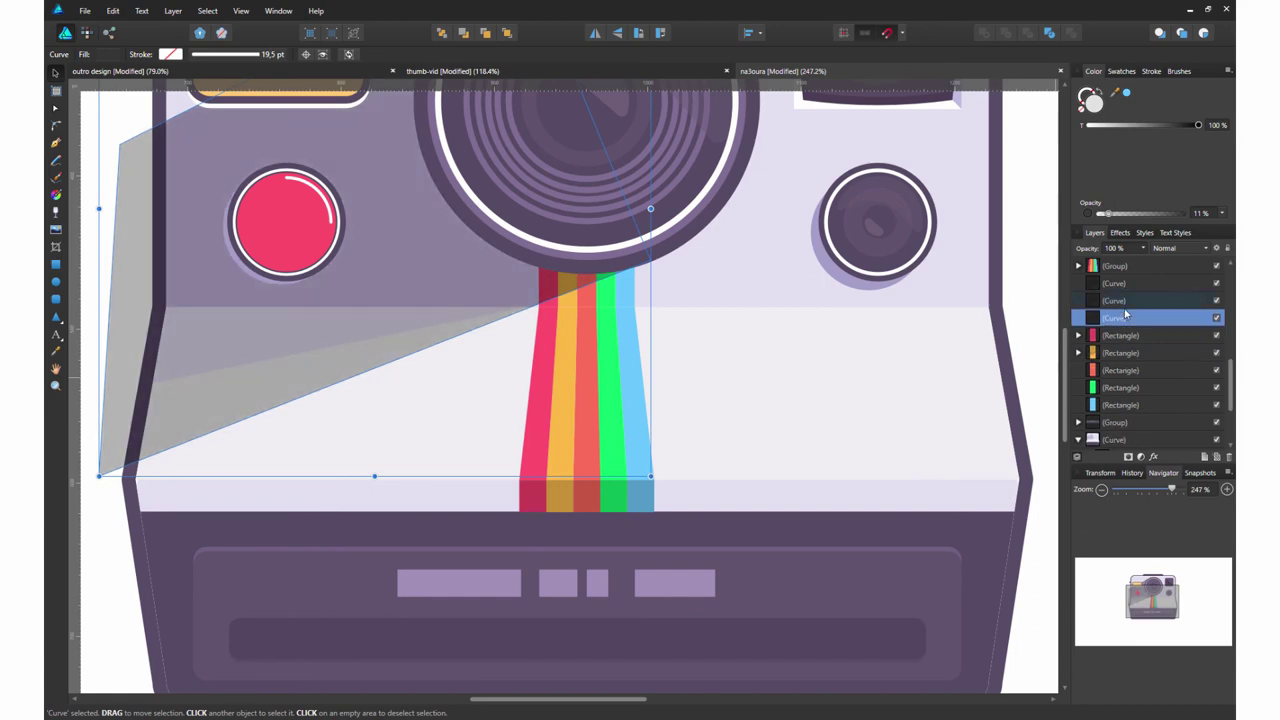
{"action": "left_click_drag", "start_coordinate": [1124, 340], "coordinate": [1114, 437]}
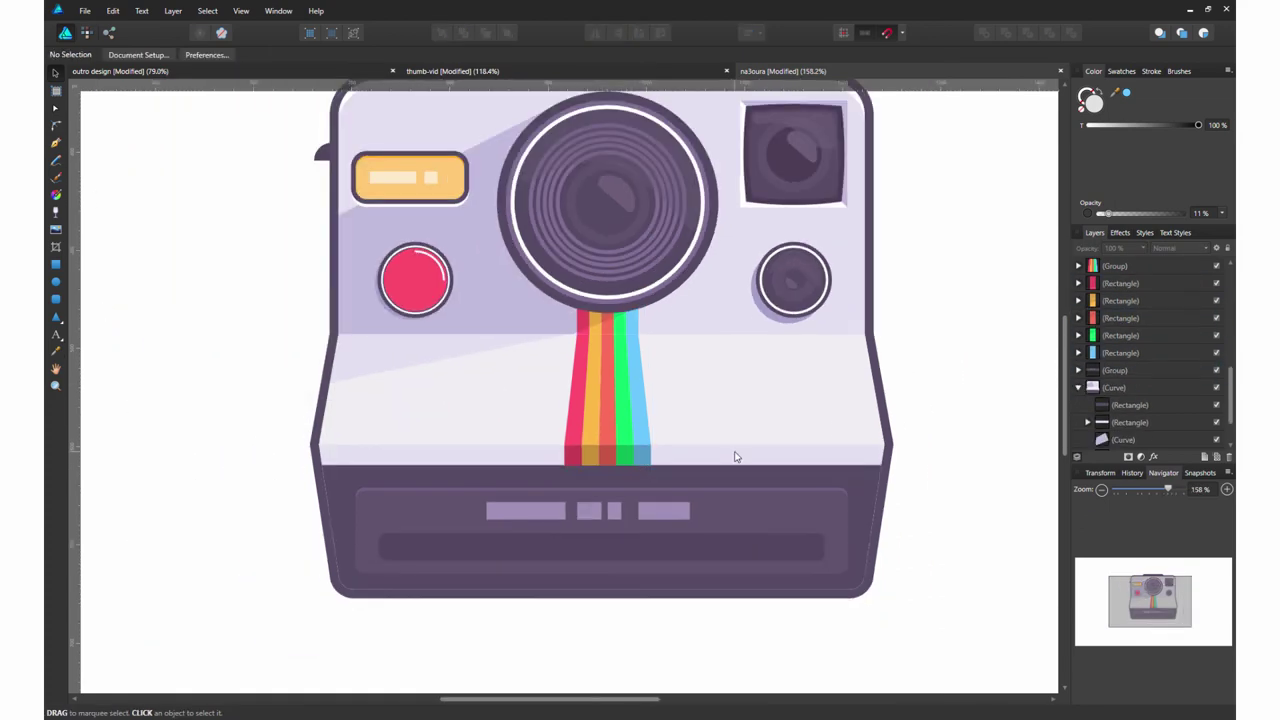
{"action": "scroll", "coordinate": [737, 451], "scroll_direction": "down", "scroll_amount": 3}
{"action": "scroll", "coordinate": [517, 332], "scroll_direction": "up", "scroll_amount": 8}
{"action": "left_click", "coordinate": [517, 332]}
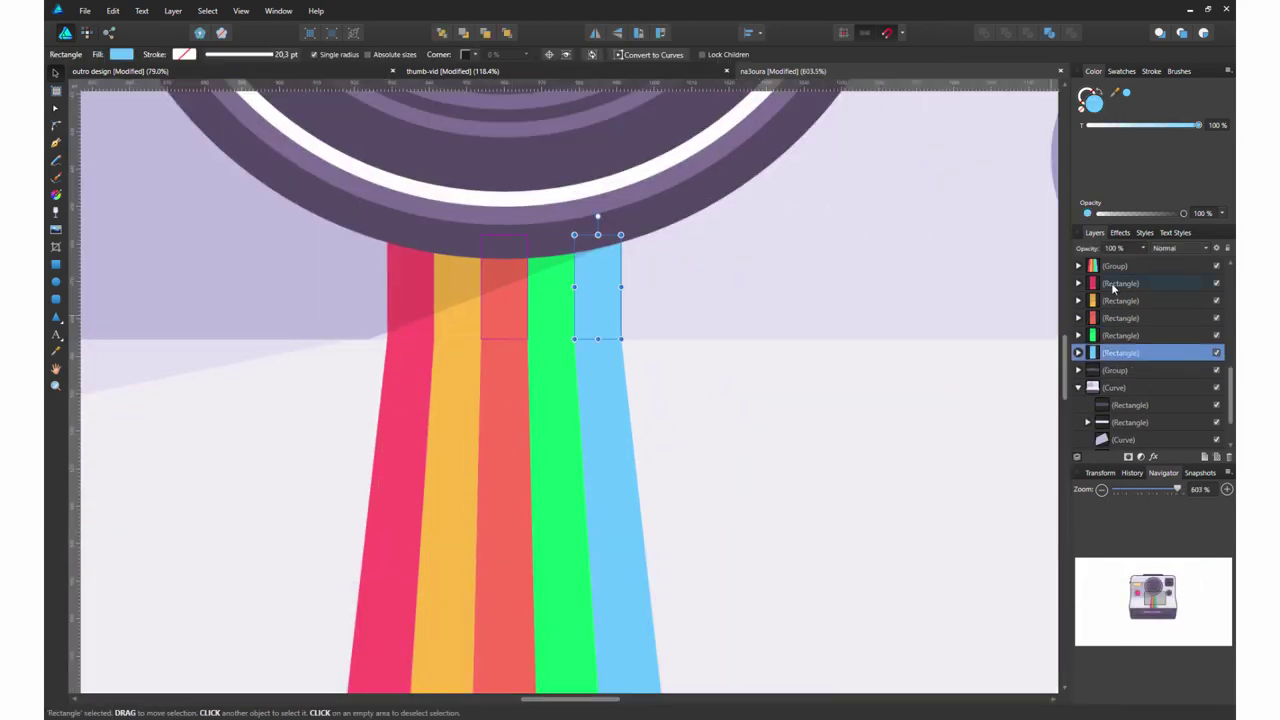
{"action": "scroll", "coordinate": [510, 400], "scroll_direction": "up", "scroll_amount": 3}
{"action": "scroll", "coordinate": [502, 427], "scroll_direction": "down", "scroll_amount": 4}
{"action": "scroll", "coordinate": [502, 427], "scroll_direction": "down", "scroll_amount": 5}
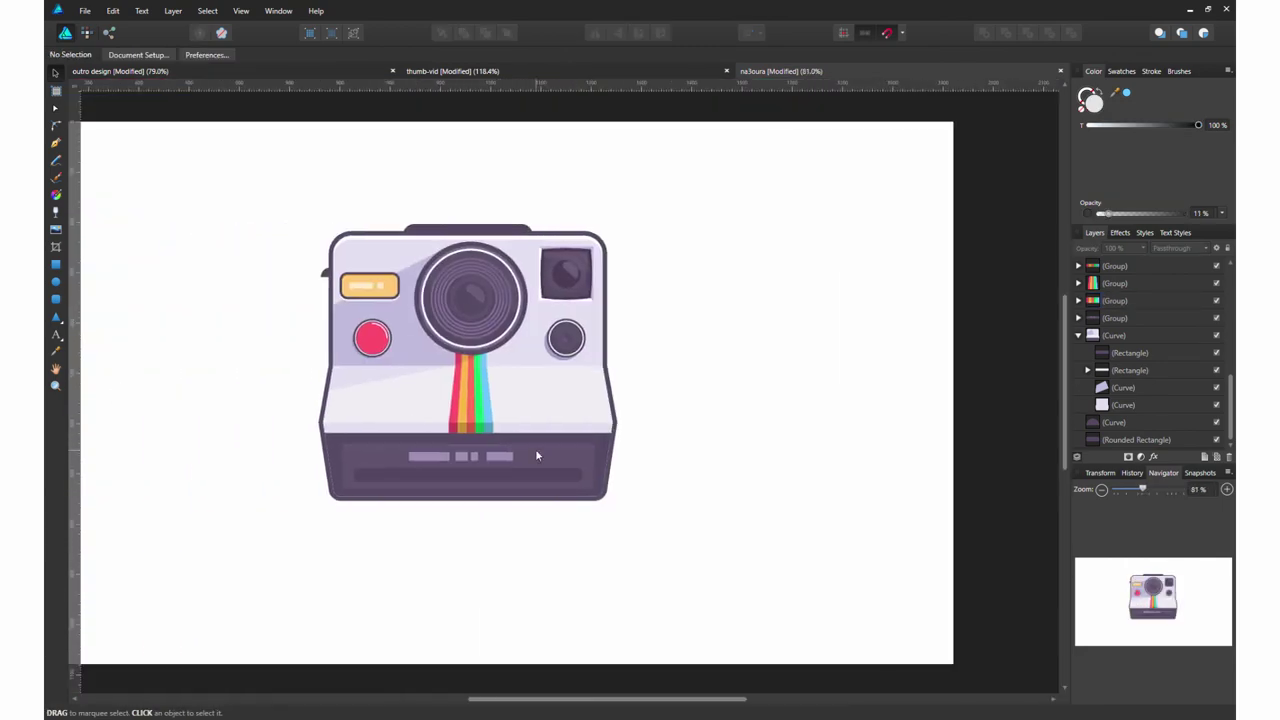
- Draw two offset rectangles left of the camera and merge them into one notched shape
{"action": "key", "text": "m"}
{"action": "left_click_drag", "start_coordinate": [476, 350], "coordinate": [293, 403]}
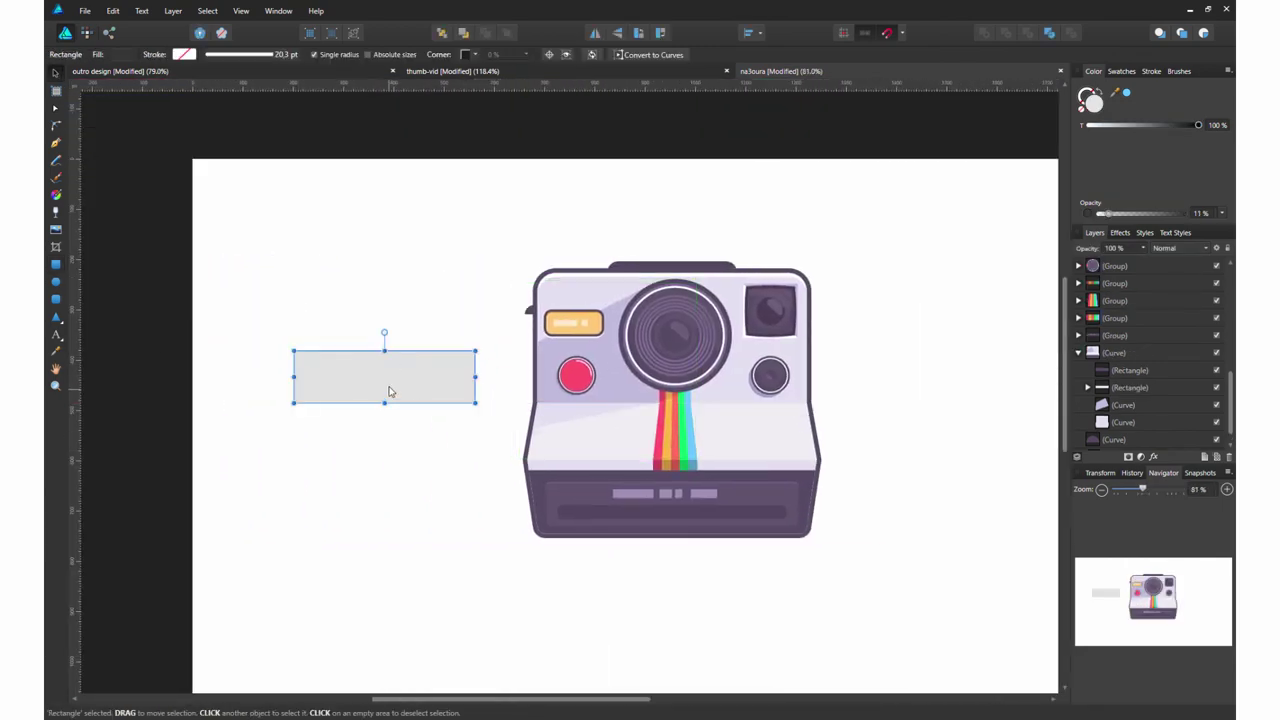
{"action": "mouse_move", "coordinate": [390, 392]}
{"action": "left_mouse_down", "text": "alt"}
{"action": "mouse_move", "coordinate": [442, 349]}
{"action": "mouse_move", "coordinate": [366, 548]}
{"action": "left_mouse_up", "text": "alt"}
{"action": "left_click", "coordinate": [320, 385], "text": "shift"}
{"action": "left_click", "coordinate": [441, 33]}
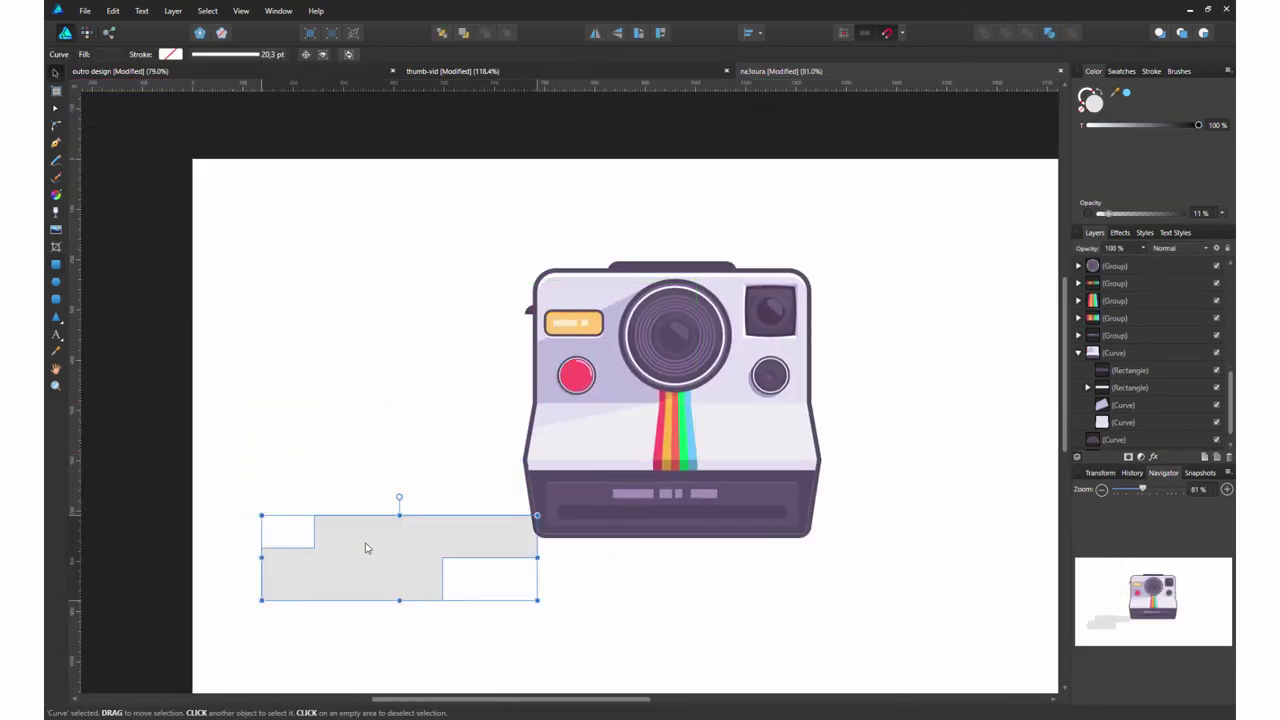
{"action": "scroll", "coordinate": [366, 548], "scroll_direction": "down", "scroll_amount": 3}
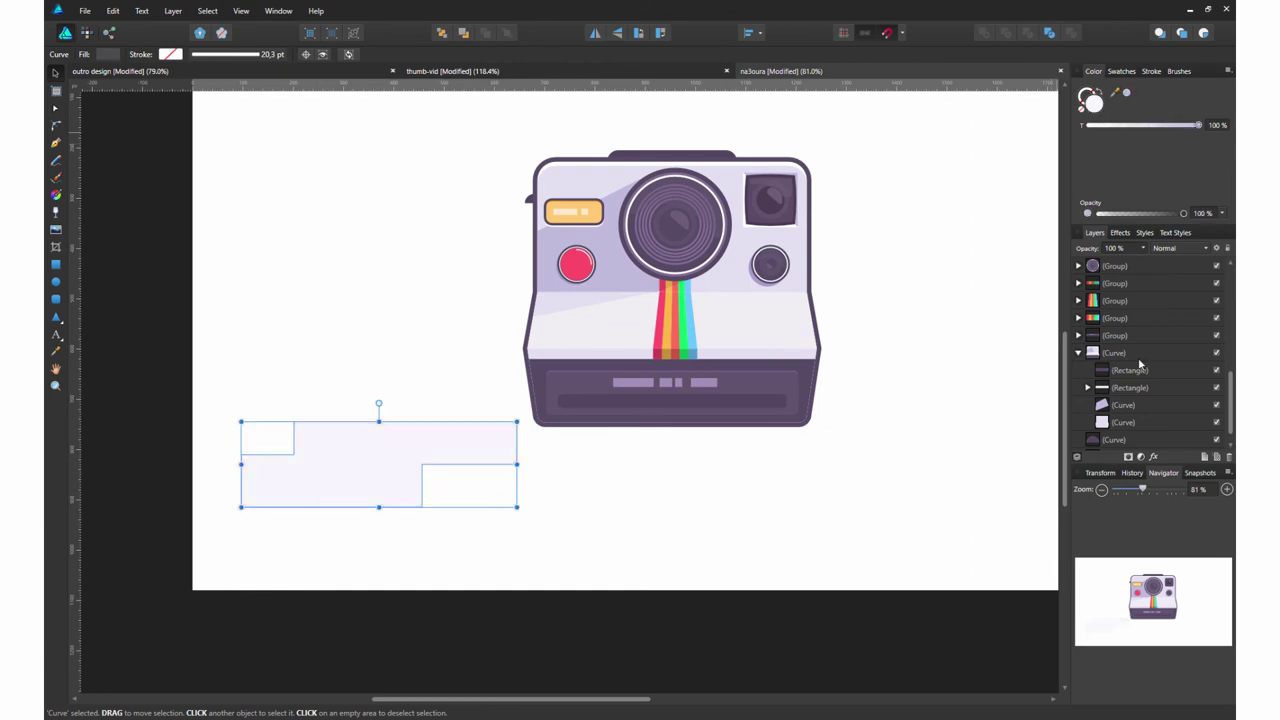
{"action": "scroll", "coordinate": [1156, 338], "scroll_direction": "up", "scroll_amount": 5}
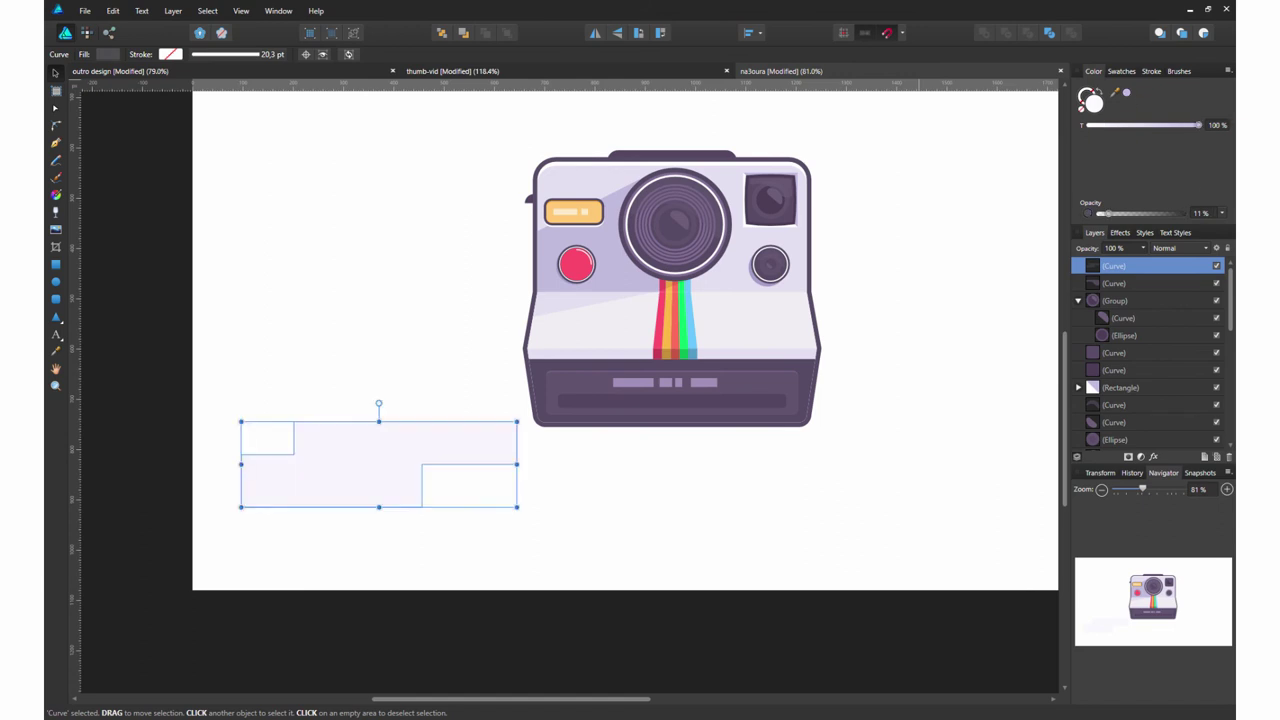
- Round the notched shape's corners and rotate the lilac blob about 40° counter-clockwise
{"action": "key", "text": "a"}
{"action": "scroll", "coordinate": [349, 331], "scroll_direction": "left", "scroll_amount": 2}
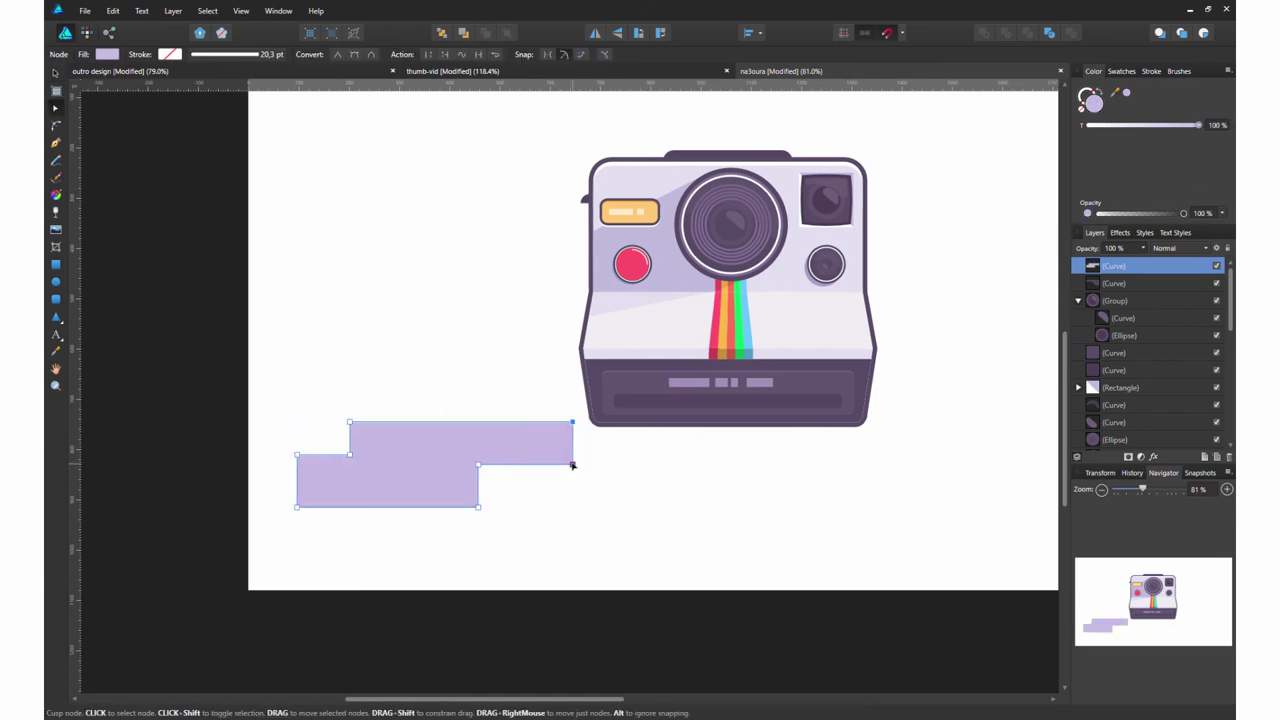
{"action": "left_click", "coordinate": [55, 124]}
{"action": "left_click_drag", "start_coordinate": [572, 443], "coordinate": [529, 434]}
{"action": "mouse_move", "coordinate": [262, 432]}
{"action": "left_mouse_down"}
{"action": "mouse_move", "coordinate": [338, 512]}
{"action": "mouse_move", "coordinate": [348, 494]}
{"action": "left_mouse_up"}
{"action": "key", "text": "v"}
{"action": "left_click_drag", "start_coordinate": [577, 514], "coordinate": [716, 405]}
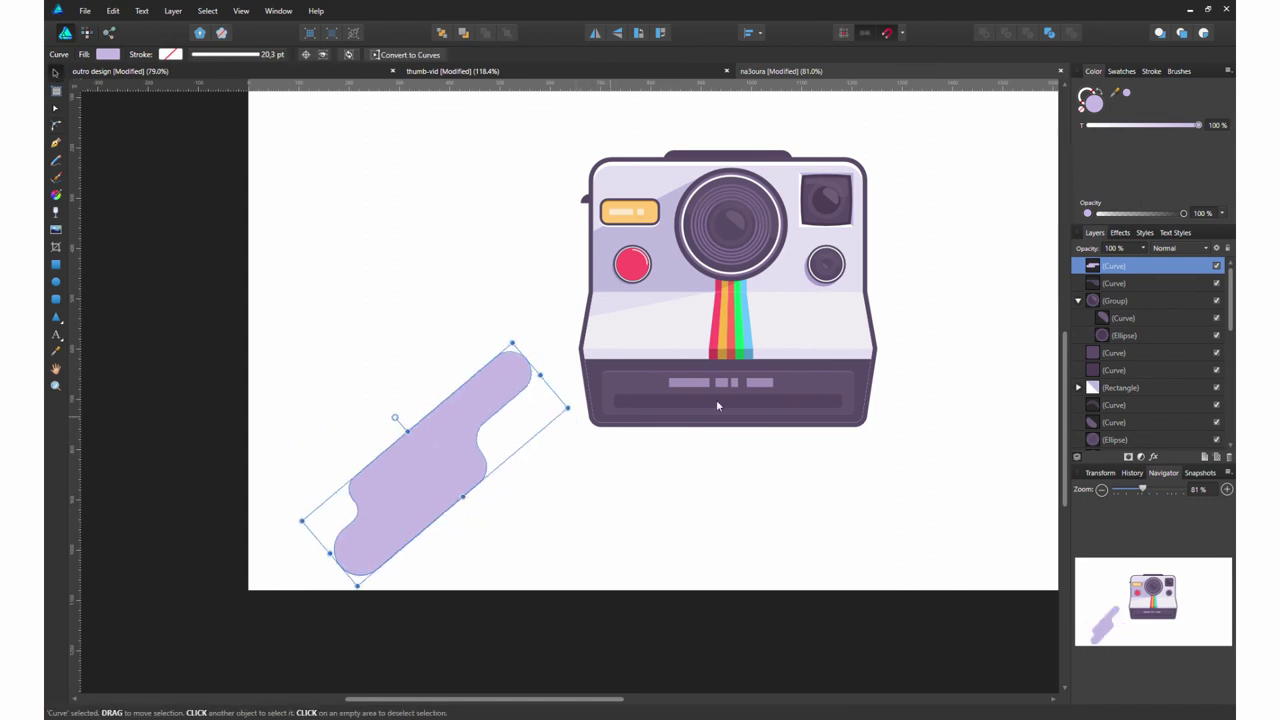
- Group the camera parts and nudge the lilac blob behind the camera
{"action": "key", "text": "ctrl+g"}
{"action": "left_click", "coordinate": [1114, 283]}
{"action": "scroll", "coordinate": [676, 286], "scroll_direction": "down", "scroll_amount": 3}
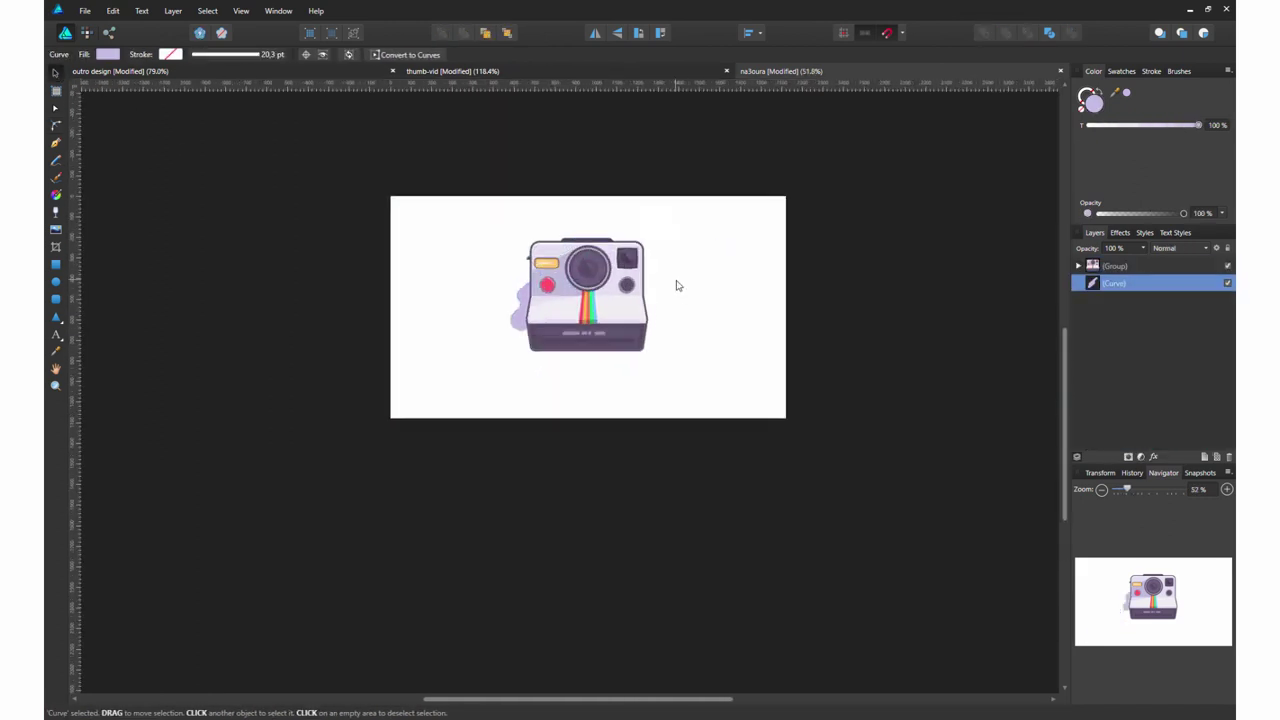
{"action": "scroll", "coordinate": [676, 286], "scroll_direction": "up", "scroll_amount": 3}
{"action": "left_click_drag", "start_coordinate": [300, 420], "coordinate": [314, 443]}
{"action": "scroll", "coordinate": [322, 447], "scroll_direction": "down", "scroll_amount": 2}
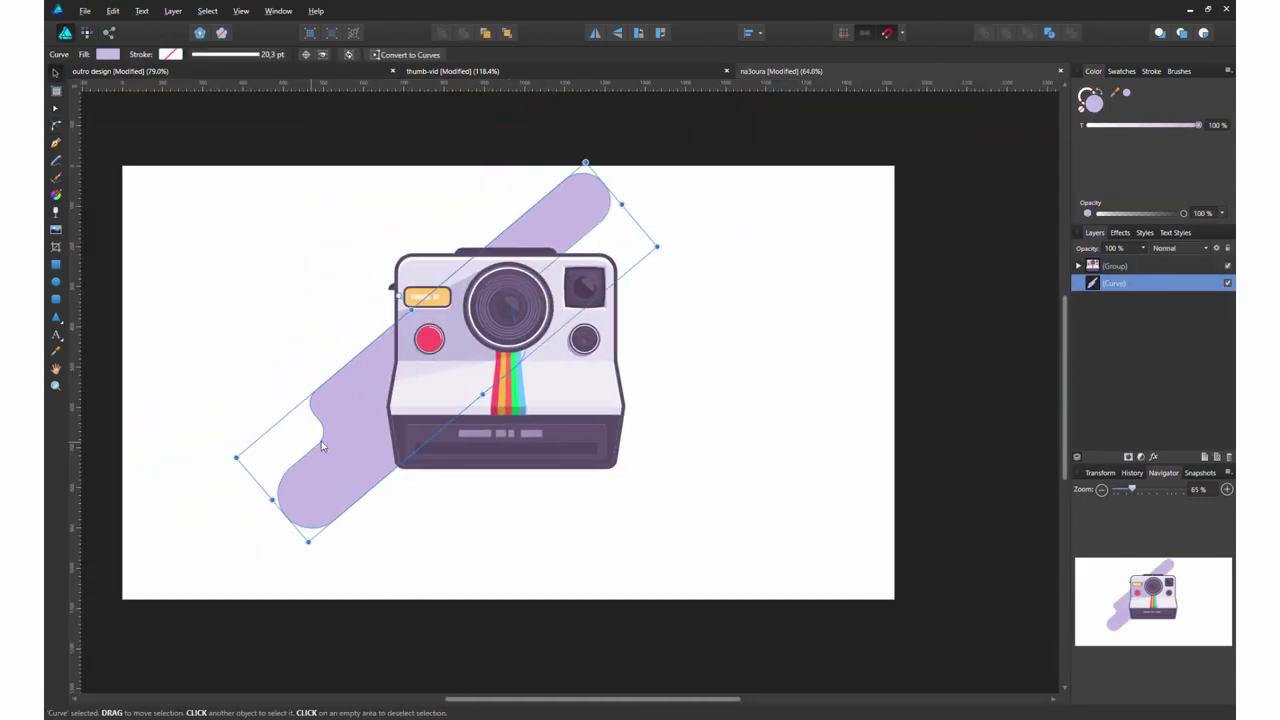
- Duplicate the lilac blob offset down-right, then move the whole artwork up the page
{"action": "key", "text": "ctrl+j"}
{"action": "mouse_move", "coordinate": [493, 407]}
{"action": "left_mouse_down"}
{"action": "mouse_move", "coordinate": [568, 477]}
{"action": "mouse_move", "coordinate": [694, 286]}
{"action": "left_mouse_up"}
{"action": "key", "text": "ctrl+d"}
{"action": "scroll", "coordinate": [613, 396], "scroll_direction": "down", "scroll_amount": 1}
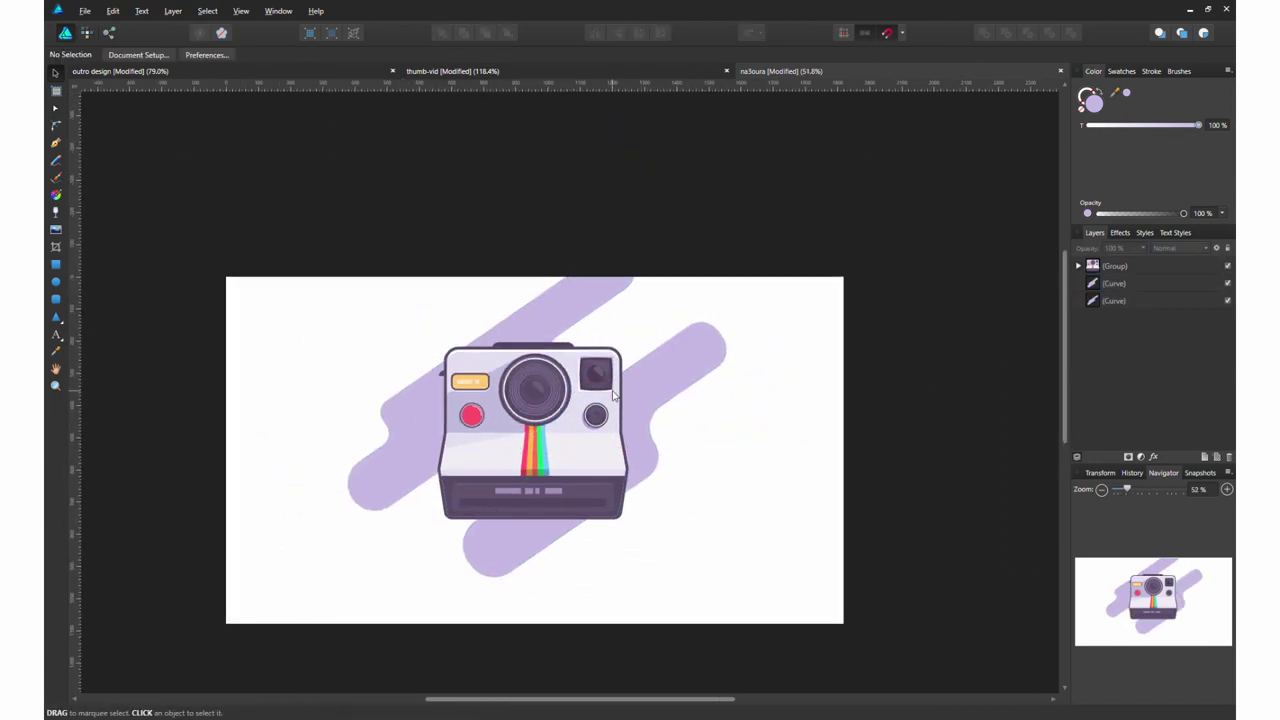
{"action": "key", "text": "ctrl+a"}
{"action": "left_click_drag", "start_coordinate": [613, 396], "coordinate": [505, 343]}
- Build a cross from two tall rounded bars, one rotated 90°, merged with Add
{"action": "scroll", "coordinate": [252, 237], "scroll_direction": "up", "scroll_amount": 3}
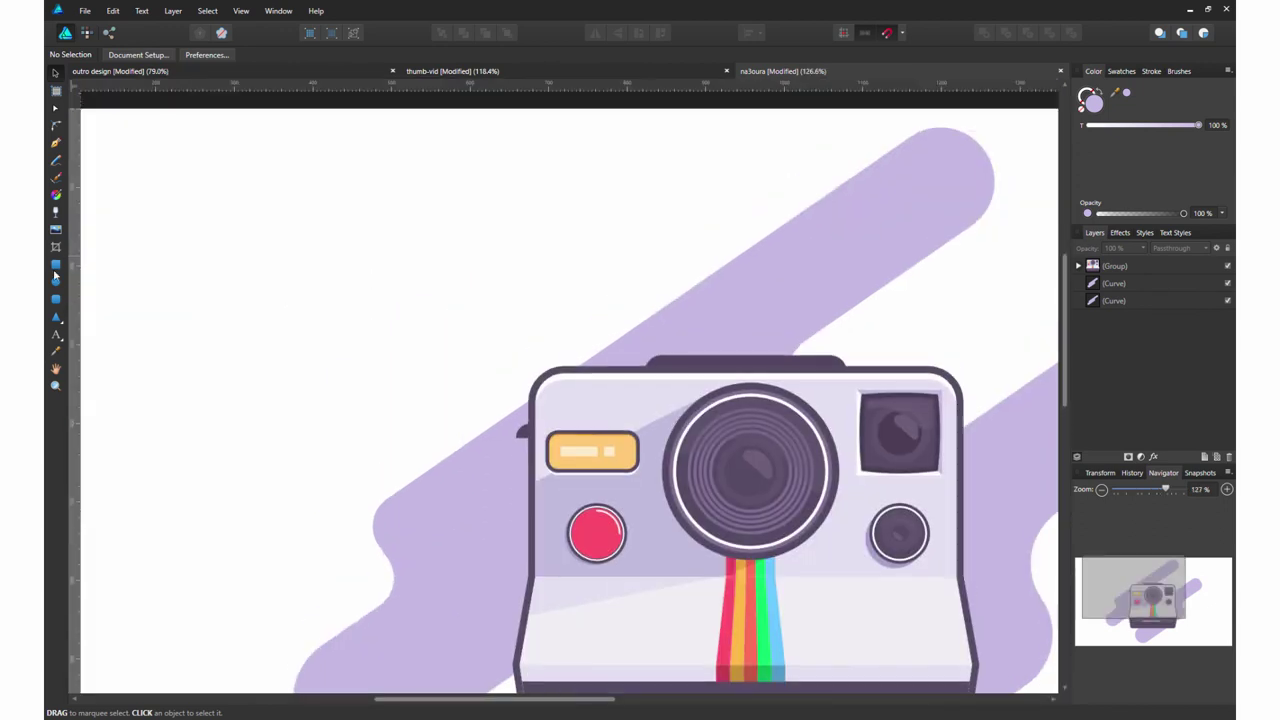
{"action": "key", "text": "m"}
{"action": "left_click_drag", "start_coordinate": [305, 248], "coordinate": [335, 336]}
{"action": "scroll", "coordinate": [320, 268], "scroll_direction": "up", "scroll_amount": 5}
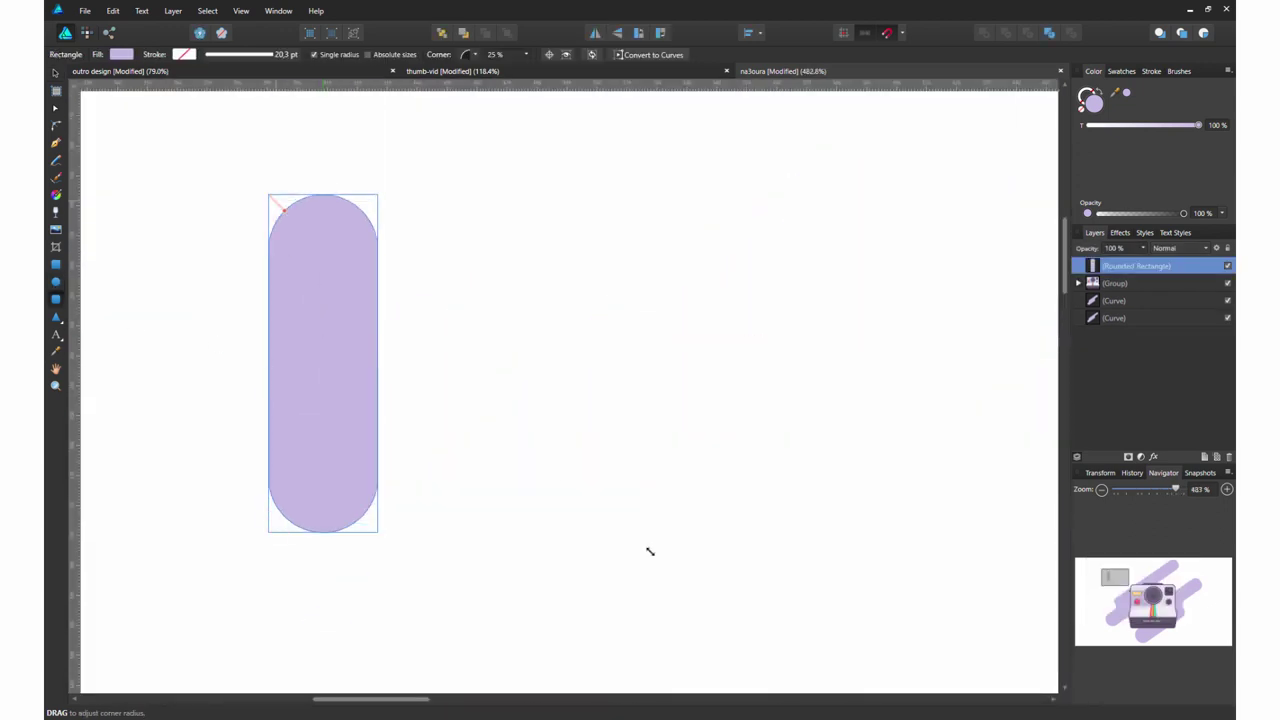
{"action": "key", "text": "v"}
{"action": "key", "text": "ctrl+j"}
{"action": "mouse_move", "coordinate": [386, 190]}
{"action": "left_mouse_down"}
{"action": "mouse_move", "coordinate": [491, 380]}
{"action": "mouse_move", "coordinate": [497, 424]}
{"action": "left_mouse_up"}
{"action": "left_click", "coordinate": [323, 470], "text": "shift"}
{"action": "left_click", "coordinate": [1007, 35]}
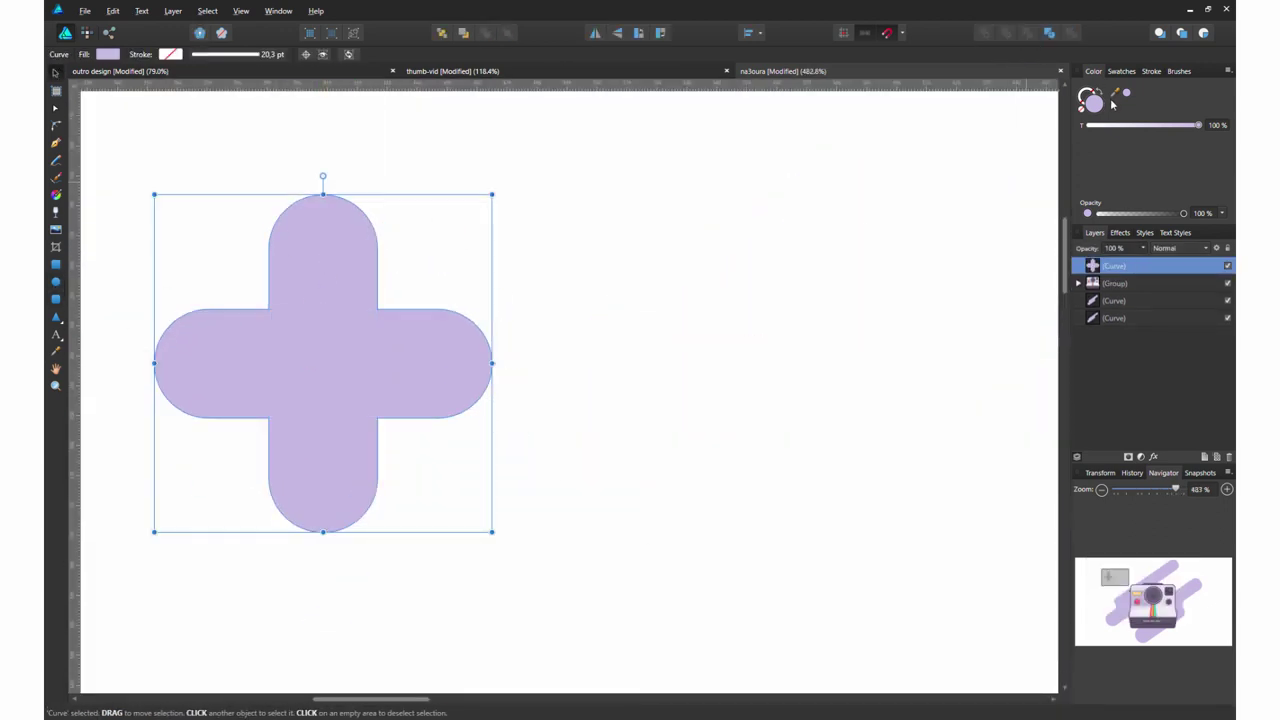
- Round the cross's inner corners, then move and shrink the dark purple cross
{"action": "left_click", "coordinate": [56, 112]}
{"action": "left_click_drag", "start_coordinate": [378, 418], "coordinate": [398, 440]}
{"action": "key", "text": "v"}
{"action": "left_click_drag", "start_coordinate": [194, 208], "coordinate": [262, 232]}
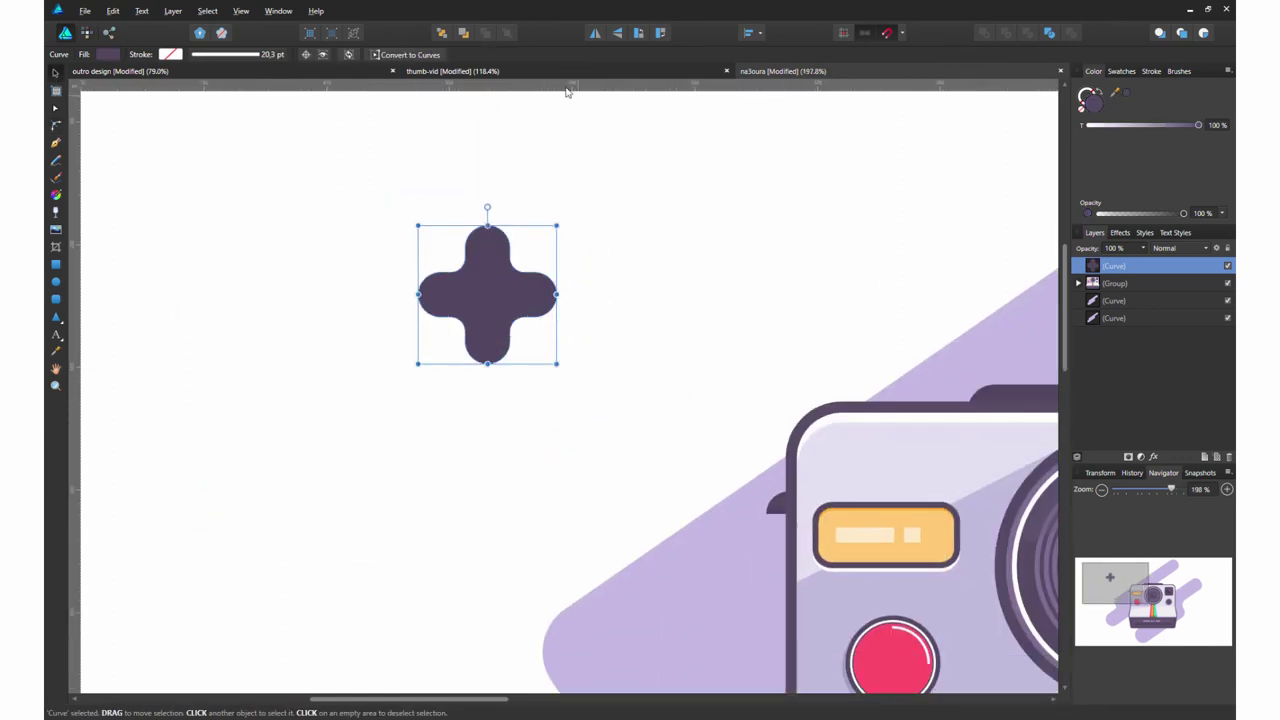
{"action": "mouse_move", "coordinate": [558, 208]}
{"action": "left_mouse_down"}
{"action": "mouse_move", "coordinate": [460, 302]}
{"action": "mouse_move", "coordinate": [651, 429]}
{"action": "mouse_move", "coordinate": [746, 380]}
{"action": "mouse_move", "coordinate": [784, 321]}
{"action": "left_mouse_up"}
- Add a smaller cross copy, colour both small crosses pink, and draw a small yellow dot
{"action": "scroll", "coordinate": [760, 378], "scroll_direction": "up", "scroll_amount": 2}
{"action": "scroll", "coordinate": [760, 378], "scroll_direction": "up", "scroll_amount": 2}
{"action": "left_click_drag", "start_coordinate": [784, 321], "coordinate": [496, 274]}
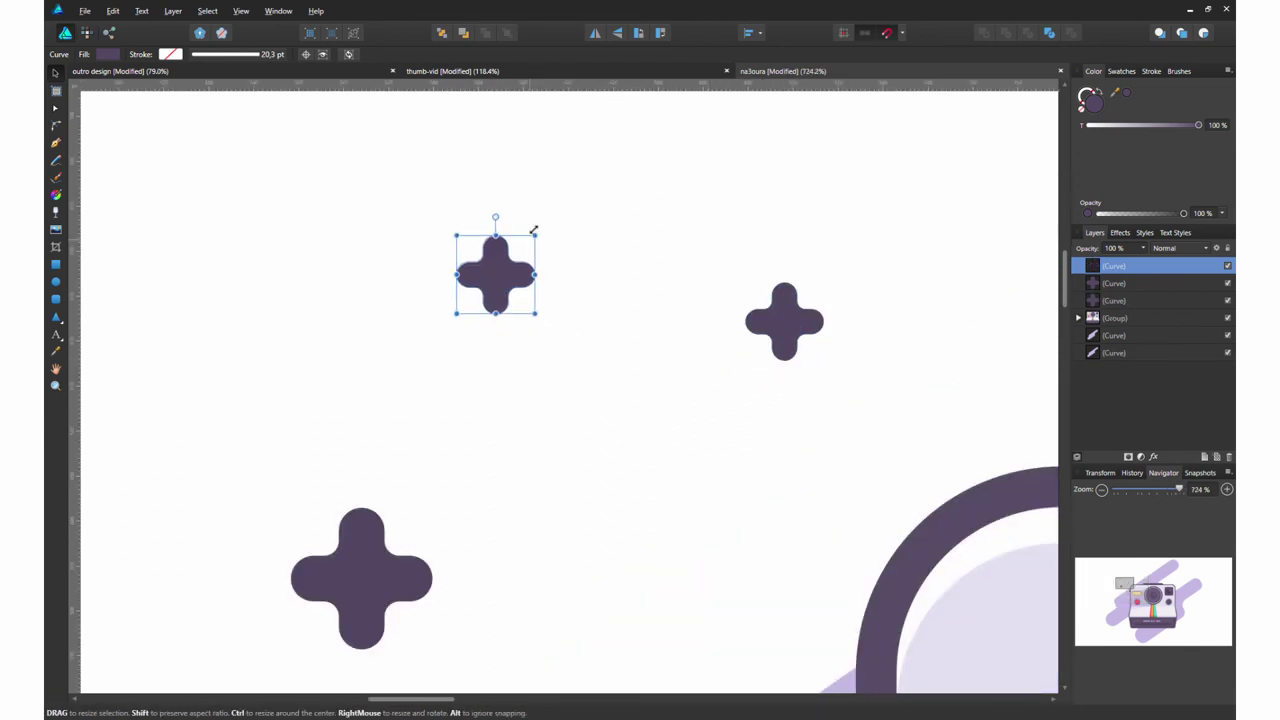
{"action": "left_click_drag", "start_coordinate": [534, 236], "coordinate": [516, 236]}
{"action": "left_click", "coordinate": [784, 321], "text": "shift"}
{"action": "left_click", "coordinate": [1128, 94]}
{"action": "scroll", "coordinate": [308, 352], "scroll_direction": "down", "scroll_amount": 2}
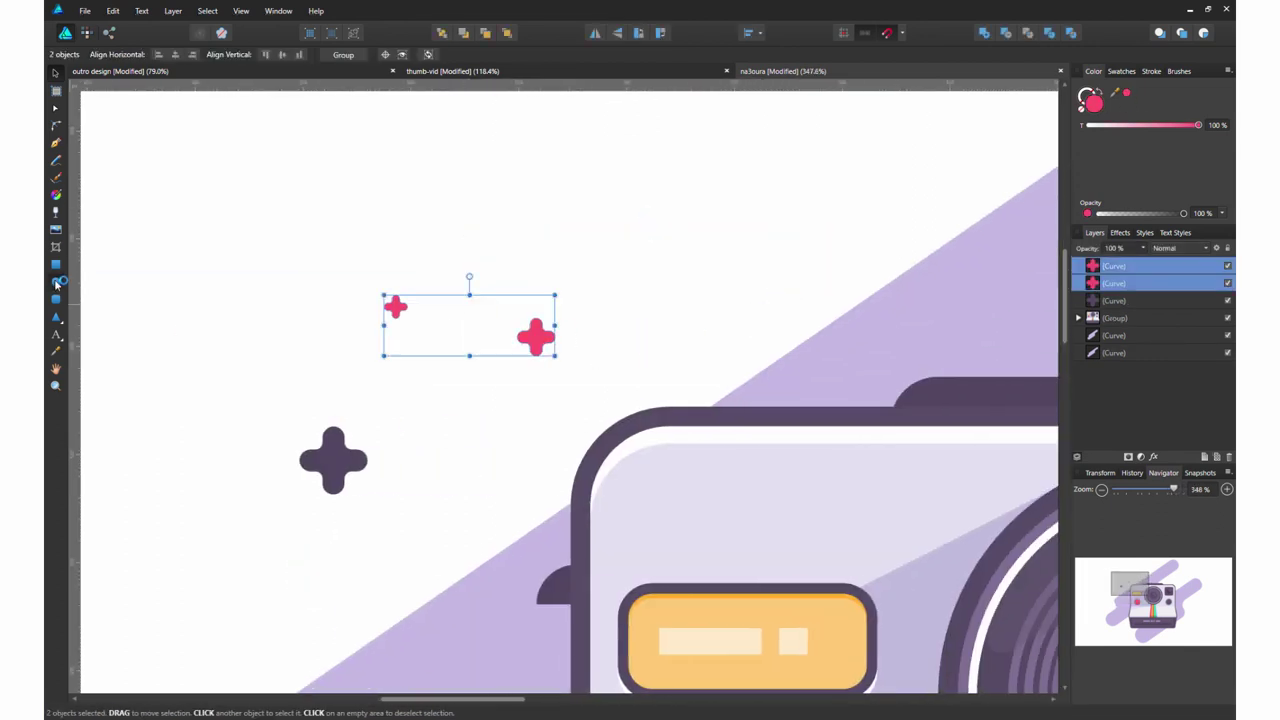
{"action": "key", "text": "m"}
{"action": "left_click_drag", "start_coordinate": [514, 162], "coordinate": [559, 208]}
- Draw a square with concave corners to form a four-point sparkle star
{"action": "scroll", "coordinate": [678, 310], "scroll_direction": "down", "scroll_amount": 4}
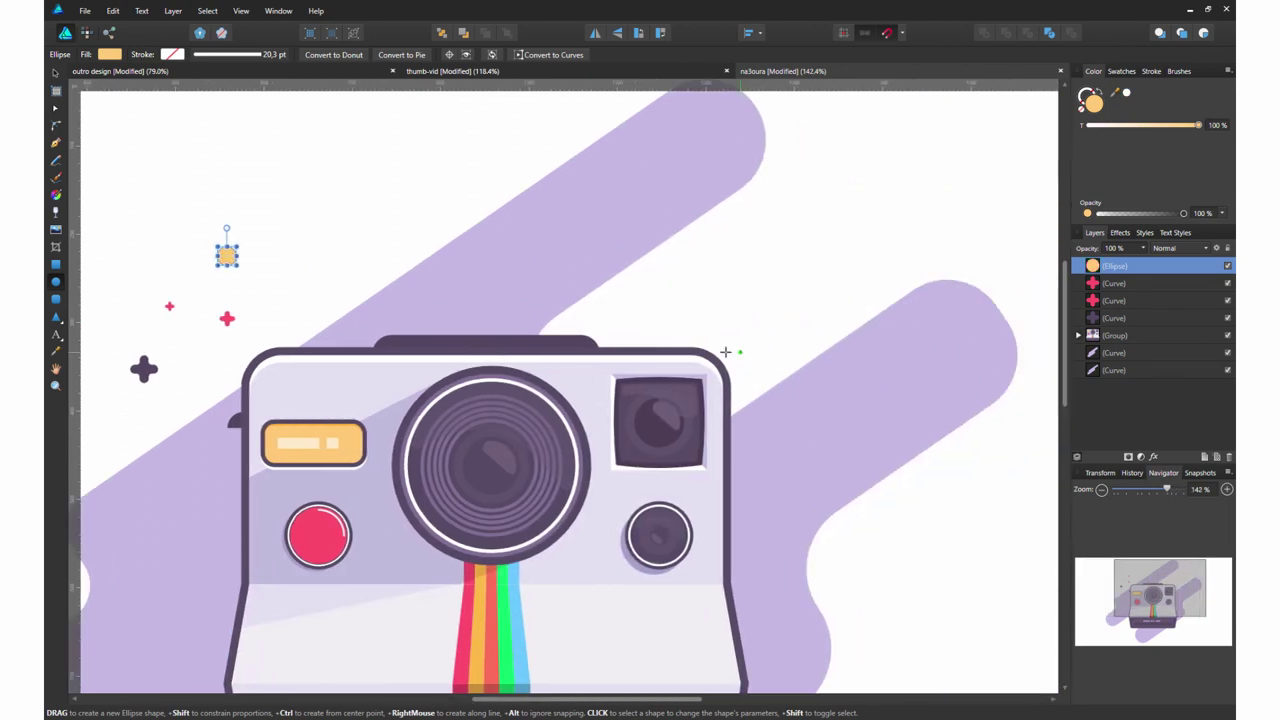
{"action": "scroll", "coordinate": [689, 251], "scroll_direction": "up", "scroll_amount": 1}
{"action": "left_click", "coordinate": [57, 318]}
{"action": "left_click", "coordinate": [55, 265]}
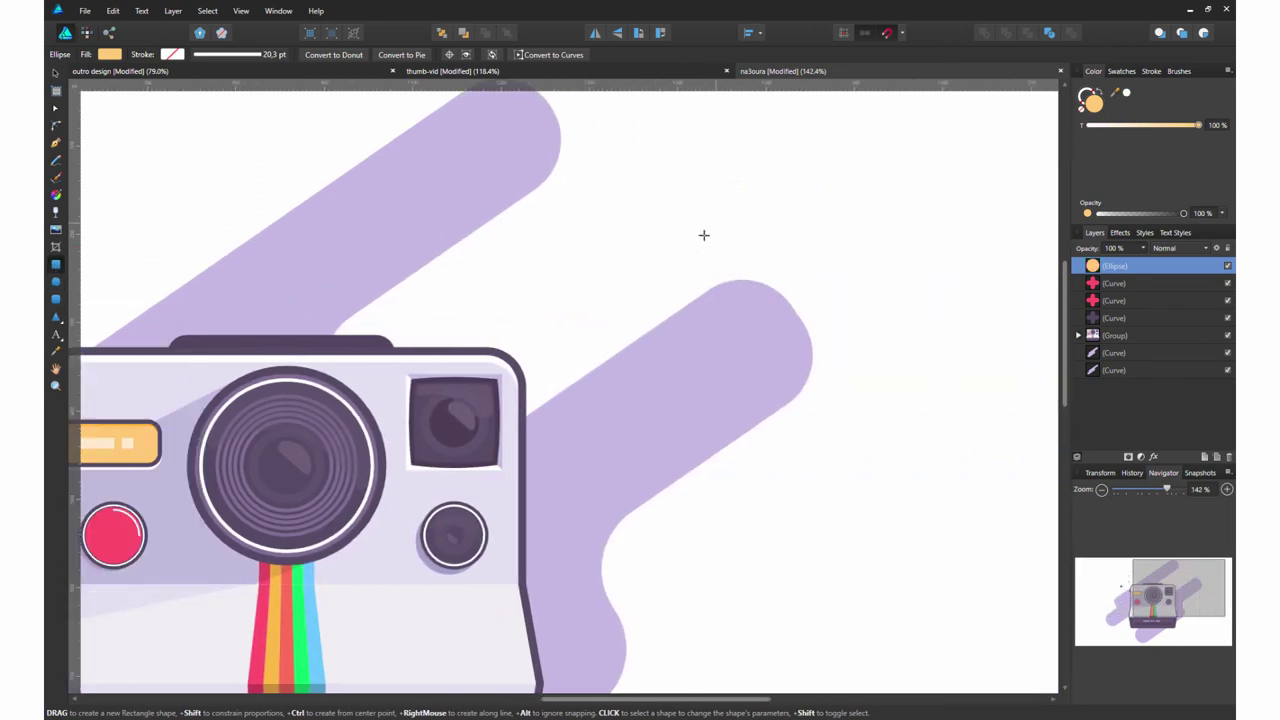
{"action": "left_click_drag", "start_coordinate": [663, 171], "coordinate": [768, 274]}
{"action": "left_click", "coordinate": [480, 111]}
{"action": "scroll", "coordinate": [314, 300], "scroll_direction": "up", "scroll_amount": 3}
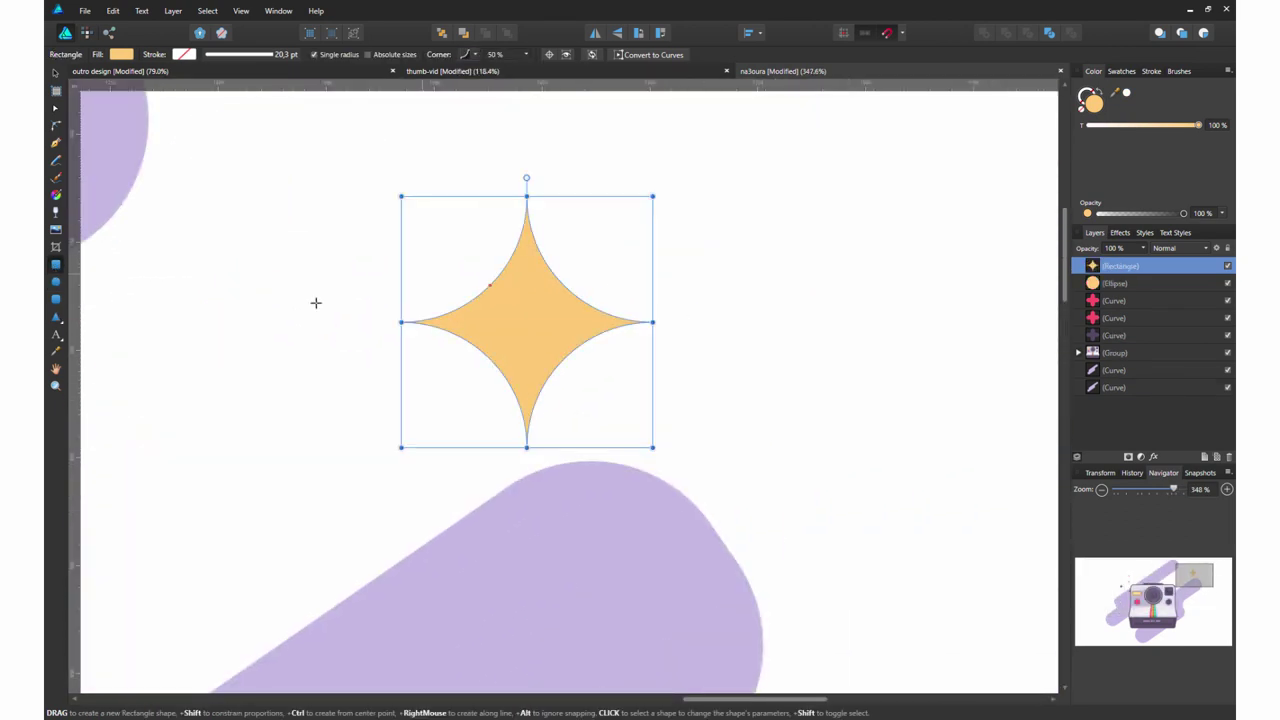
{"action": "scroll", "coordinate": [651, 363], "scroll_direction": "down", "scroll_amount": 2}
{"action": "scroll", "coordinate": [651, 363], "scroll_direction": "up", "scroll_amount": 2}
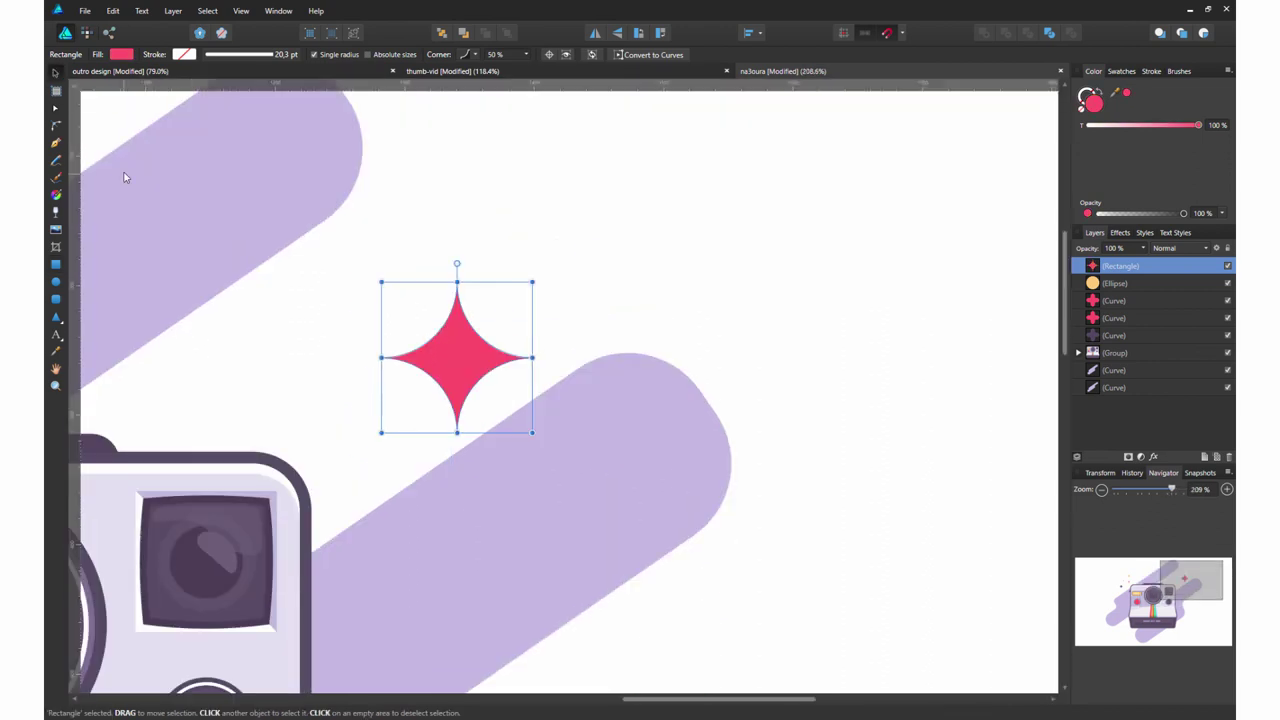
- Convert the star to curves, stretch its right, bottom and left points, and move it left
{"action": "key", "text": "ctrl+Return"}
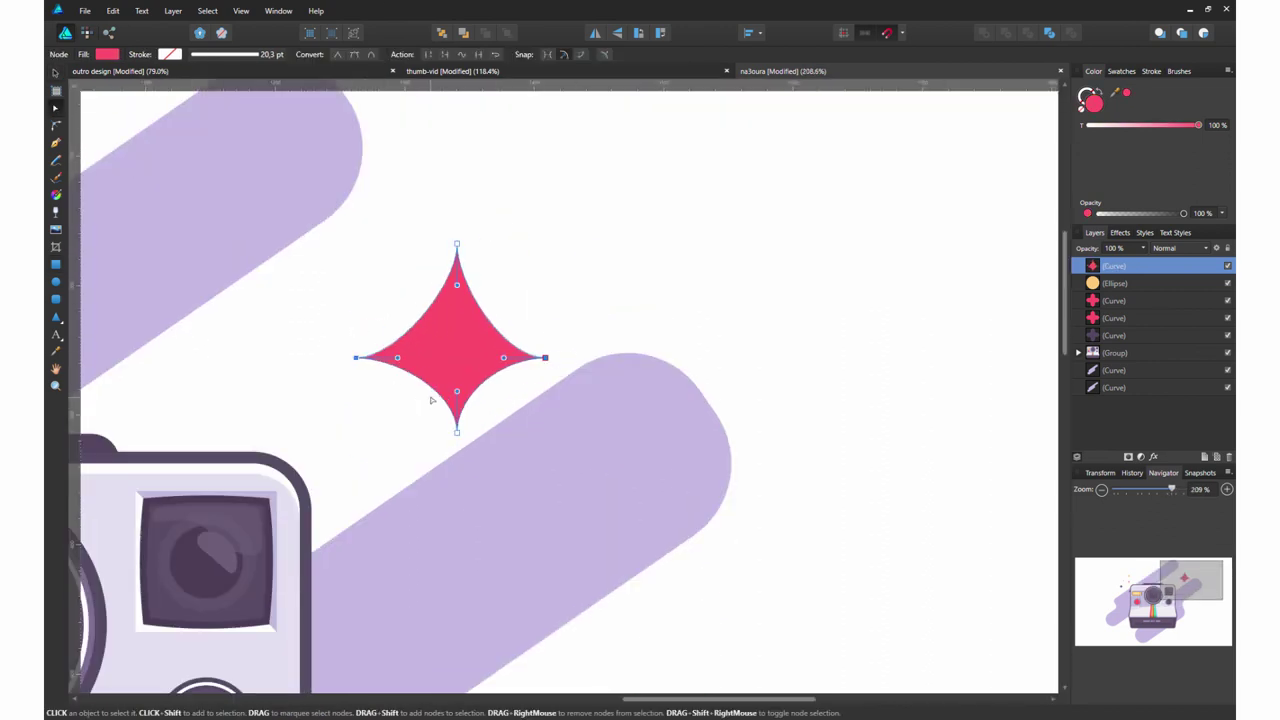
{"action": "key", "text": "Left"}
{"action": "key", "text": "Left"}
{"action": "key", "text": "Left"}
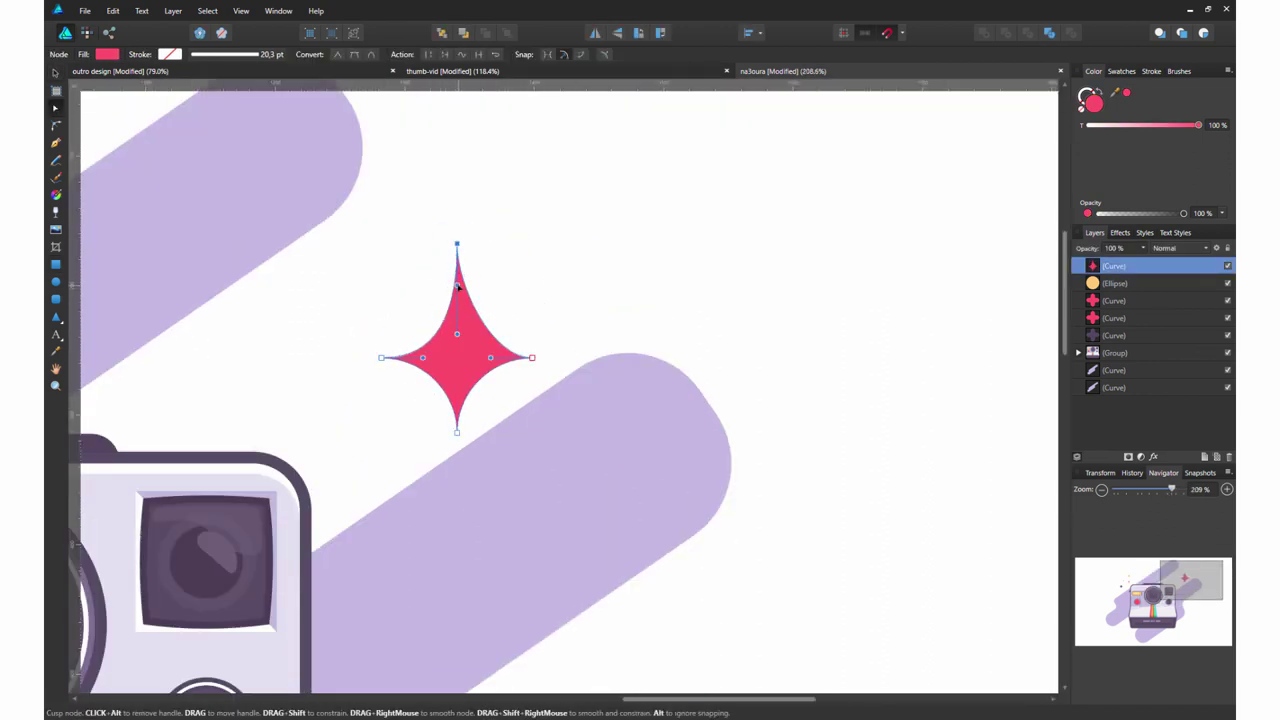
{"action": "left_click_drag", "start_coordinate": [531, 357], "coordinate": [573, 357]}
{"action": "left_click_drag", "start_coordinate": [457, 432], "coordinate": [457, 475]}
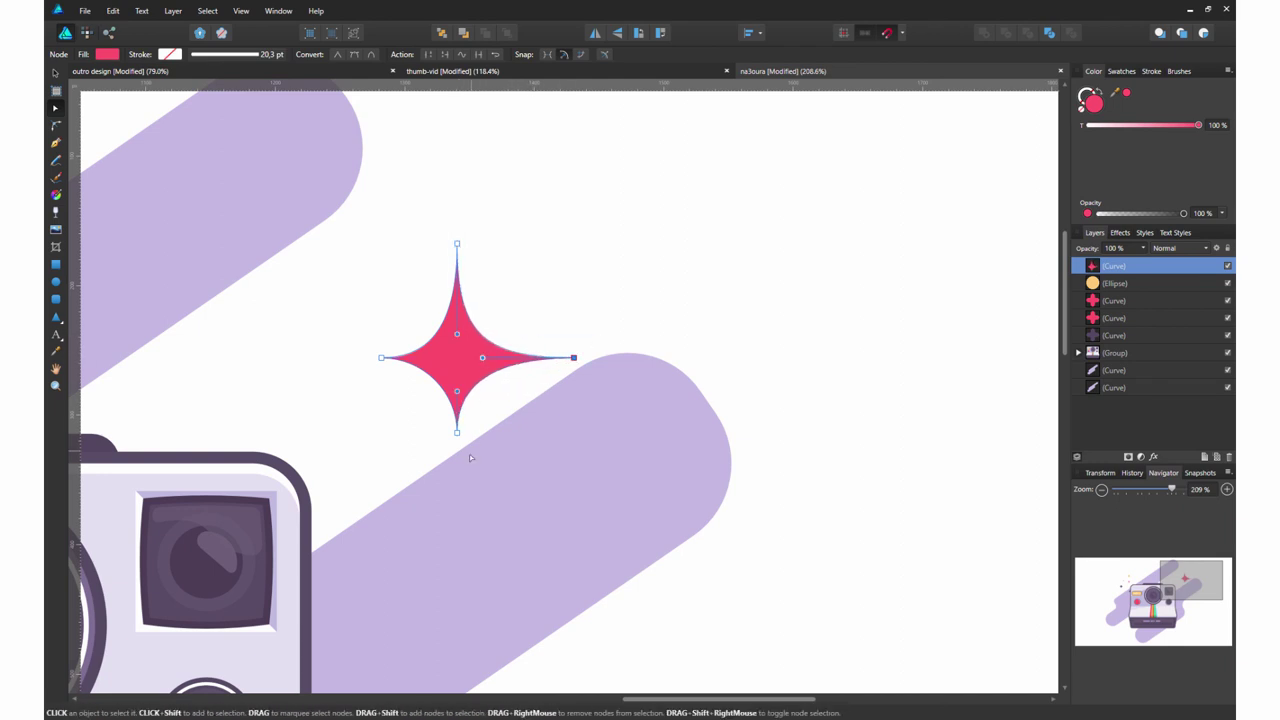
{"action": "mouse_move", "coordinate": [430, 388]}
{"action": "left_mouse_down"}
{"action": "mouse_move", "coordinate": [378, 328]}
{"action": "mouse_move", "coordinate": [349, 357]}
{"action": "left_mouse_up"}
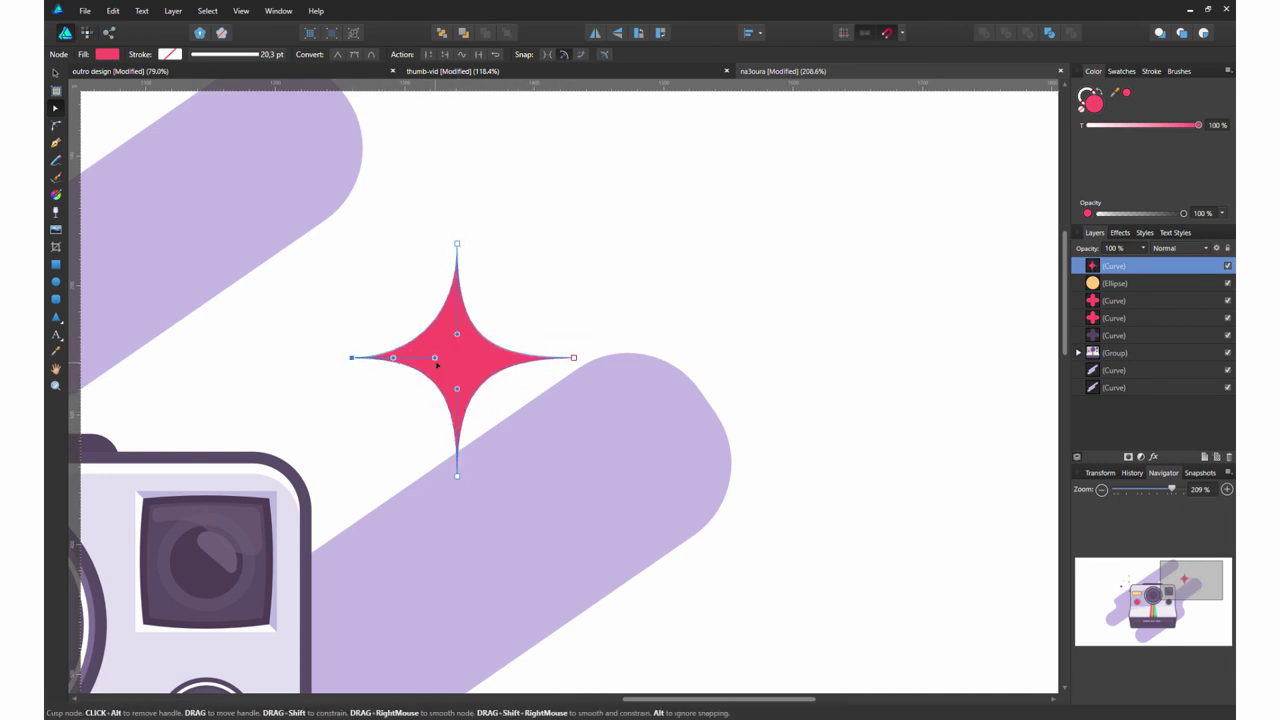
{"action": "key", "text": "v"}
{"action": "scroll", "coordinate": [513, 368], "scroll_direction": "down", "scroll_amount": 2}
{"action": "left_click_drag", "start_coordinate": [513, 370], "coordinate": [455, 367]}
- Duplicate the sparkle star into smaller pink sparkles nearby
{"action": "key", "text": "ctrl+j"}
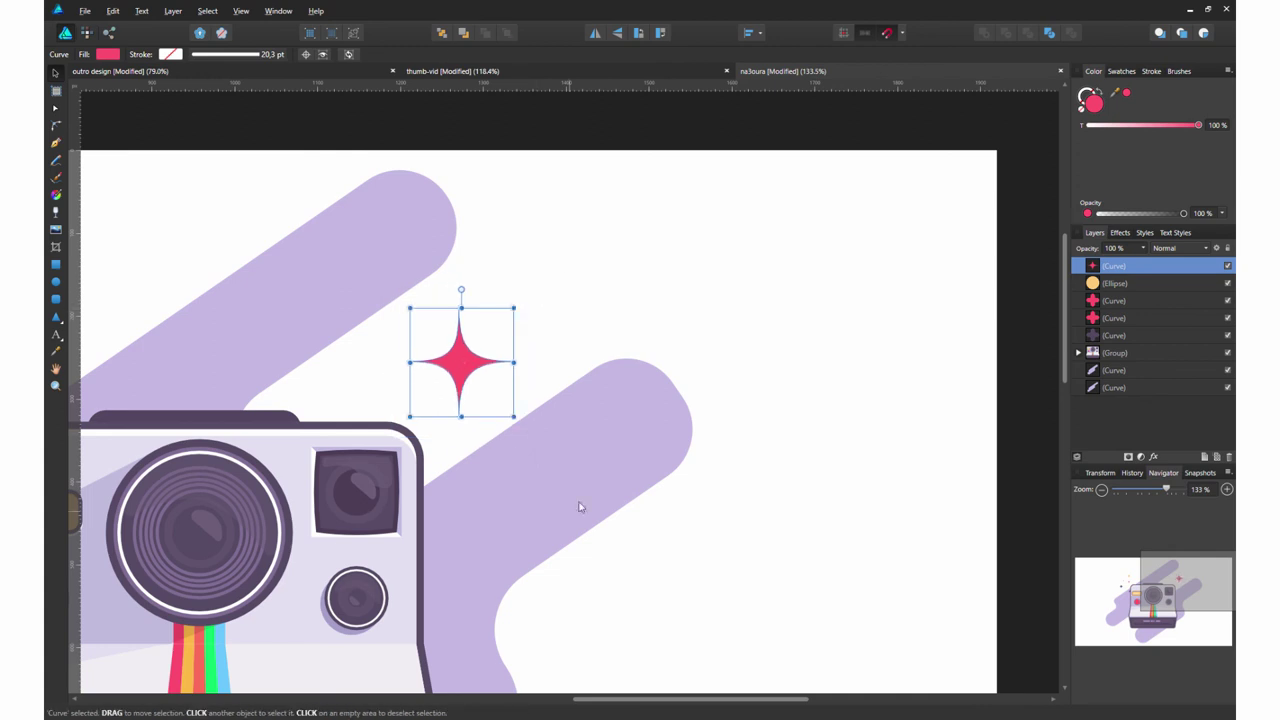
{"action": "mouse_move", "coordinate": [534, 443]}
{"action": "left_mouse_down"}
{"action": "mouse_move", "coordinate": [482, 376]}
{"action": "mouse_move", "coordinate": [519, 330]}
{"action": "mouse_move", "coordinate": [500, 392]}
{"action": "left_mouse_up"}
{"action": "key", "text": "ctrl+j"}
{"action": "scroll", "coordinate": [500, 392], "scroll_direction": "down", "scroll_amount": 3}
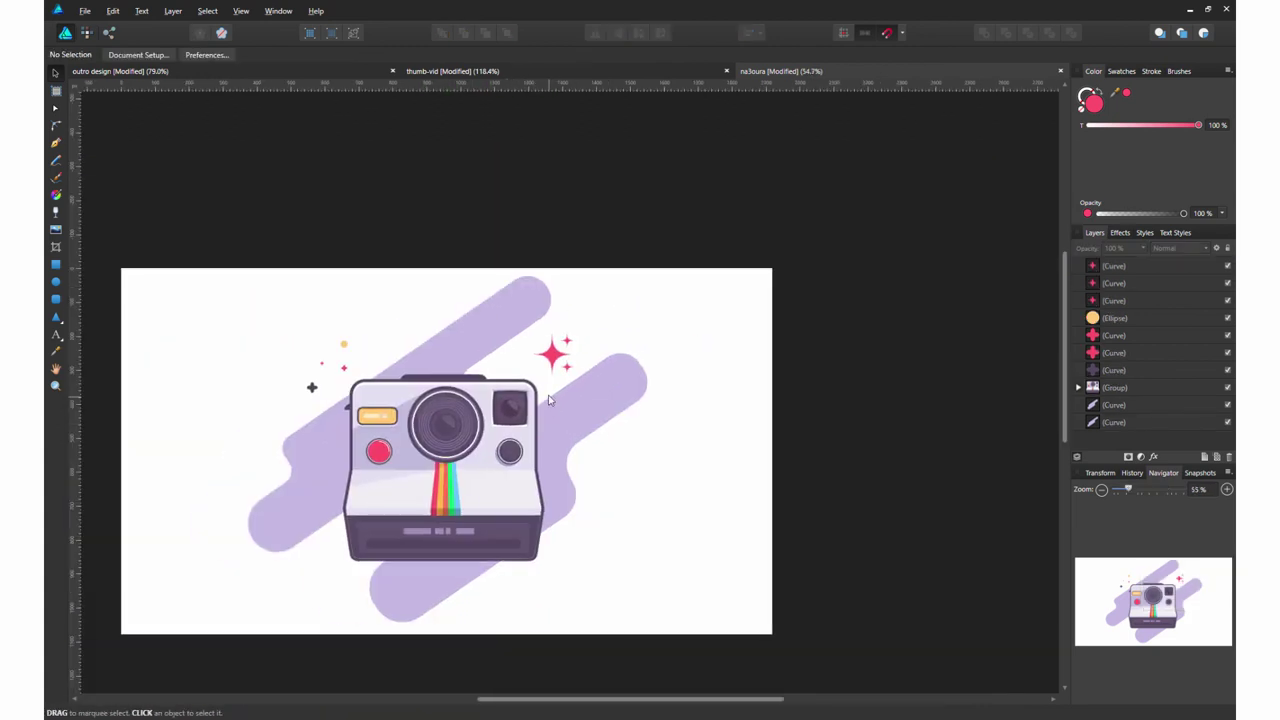
{"action": "scroll", "coordinate": [557, 349], "scroll_direction": "up", "scroll_amount": 4}
- Adjust the big sparkle's nodes, then view the whole page and select all artwork
{"action": "left_click", "coordinate": [540, 349]}
{"action": "key", "text": "a"}
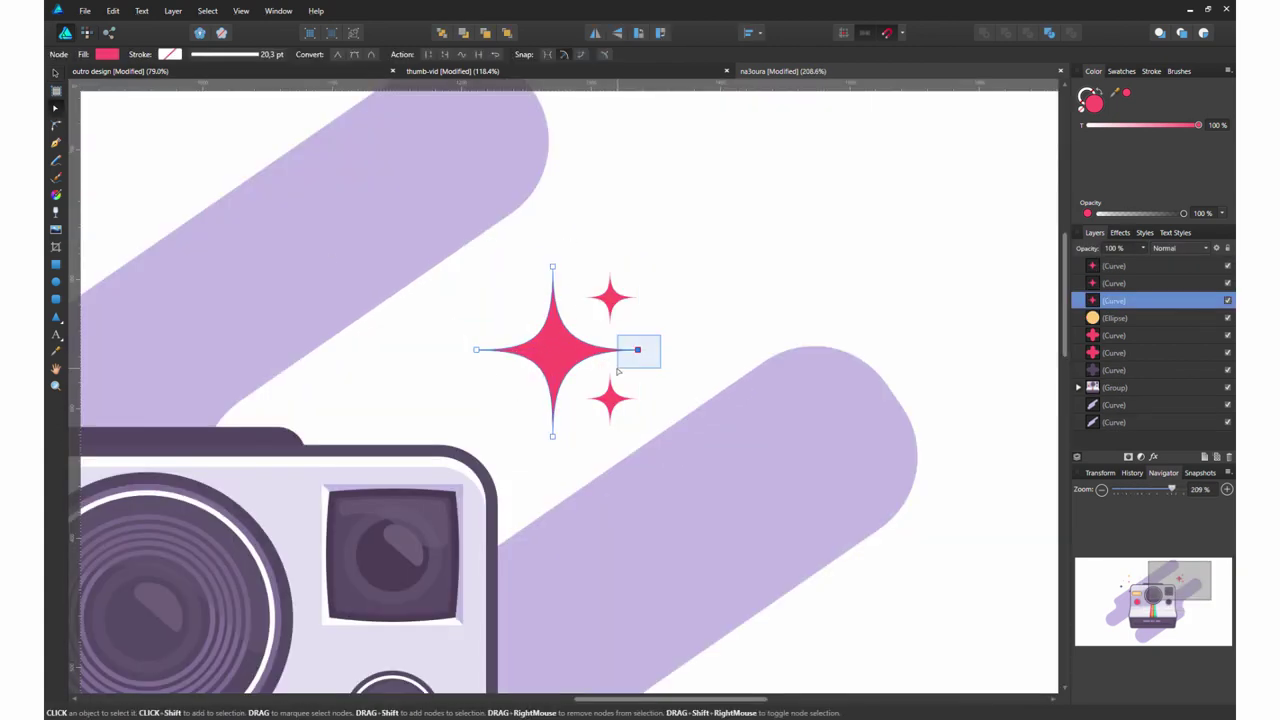
{"action": "key", "text": "Escape"}
{"action": "key", "text": "ctrl+0"}
{"action": "scroll", "coordinate": [620, 229], "scroll_direction": "down", "scroll_amount": 2}
{"action": "key", "text": "v"}
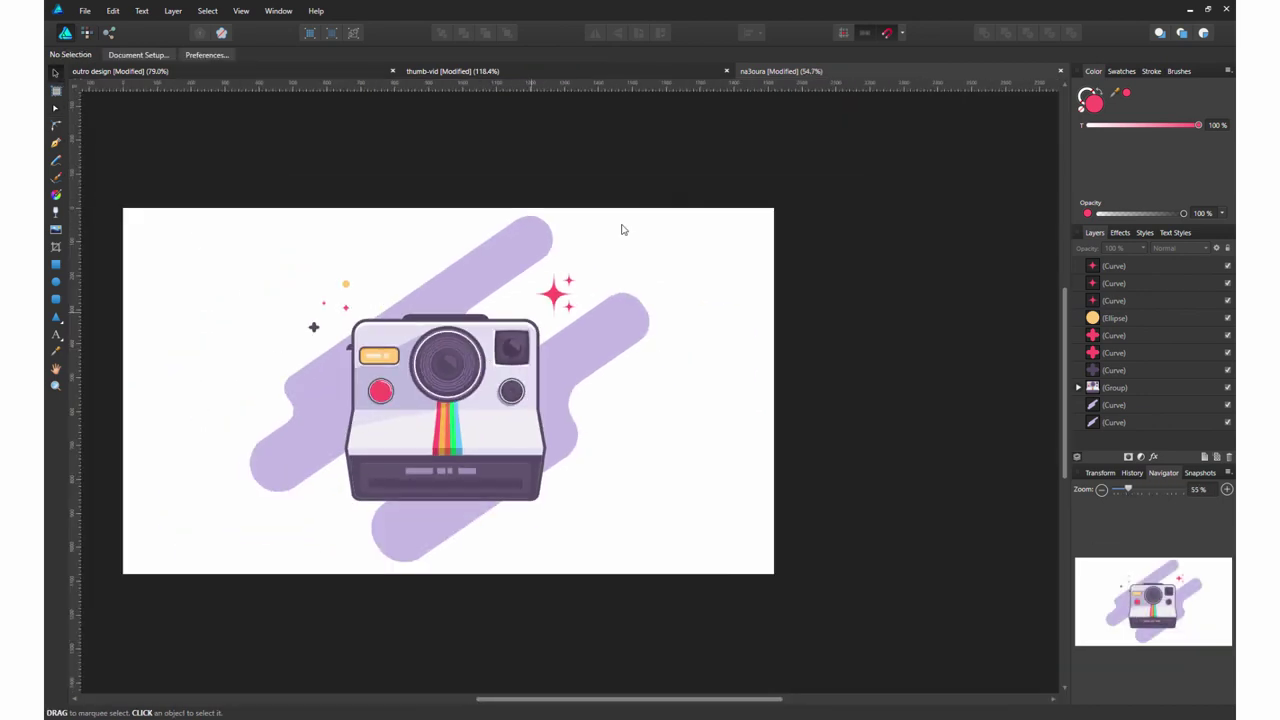
{"action": "key", "text": "ctrl+a"}
- Group all the artwork, scale it down, and centre it on the page
{"action": "key", "text": "ctrl+g"}
{"action": "left_click_drag", "start_coordinate": [658, 207], "coordinate": [646, 234]}
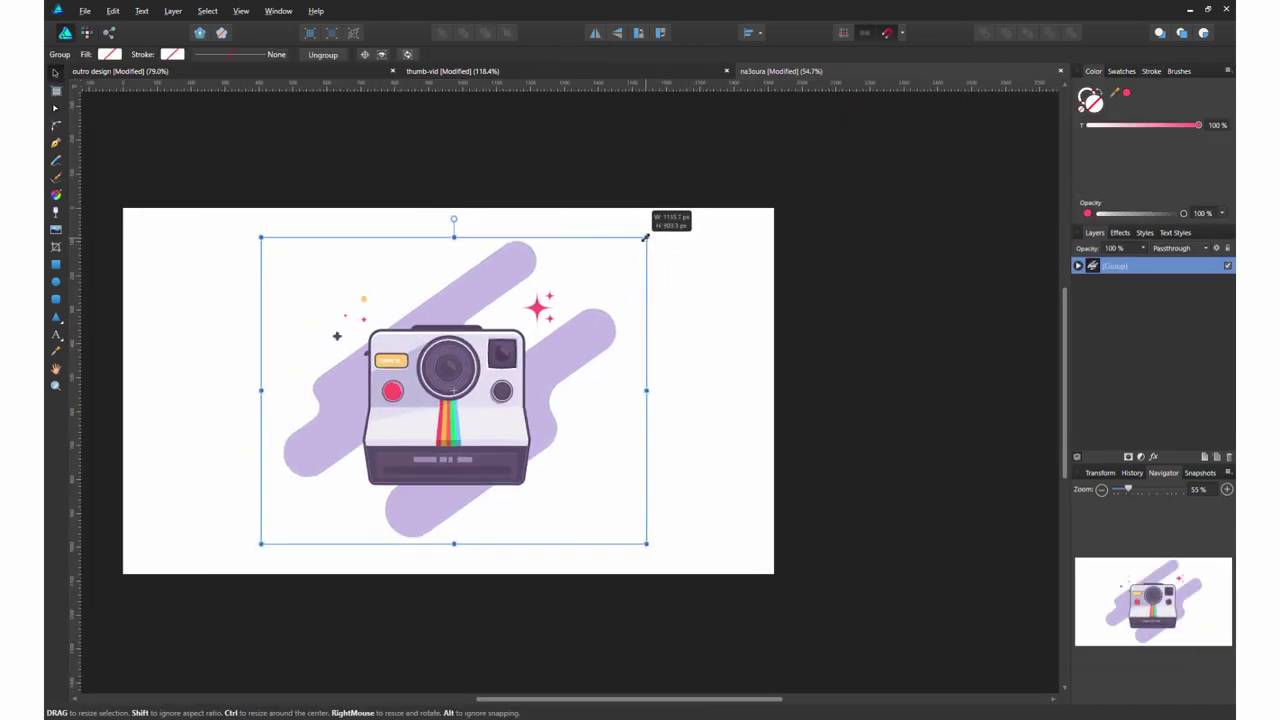
{"action": "left_click_drag", "start_coordinate": [456, 389], "coordinate": [458, 377]}
- Draw a light-lavender ellipse under the camera and make it narrower and flatter
{"action": "scroll", "coordinate": [357, 516], "scroll_direction": "up", "scroll_amount": 5}
{"action": "key", "text": "e"}
{"action": "left_click_drag", "start_coordinate": [796, 590], "coordinate": [298, 540]}
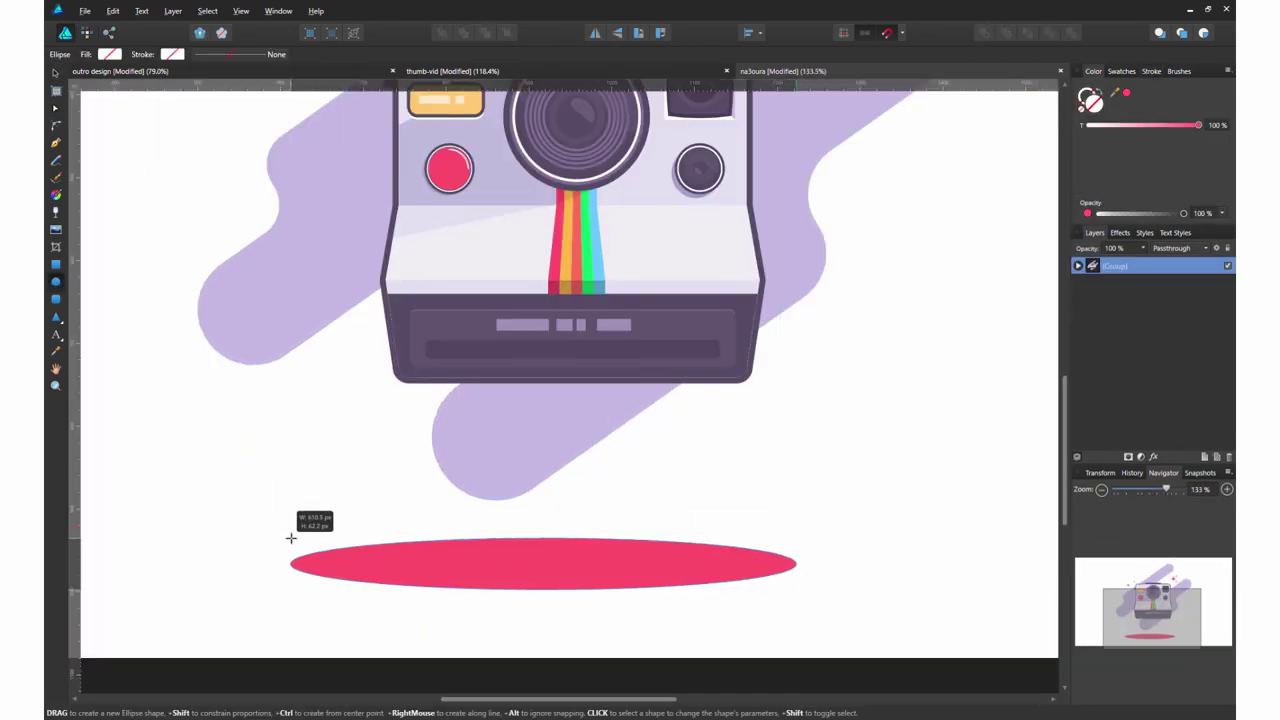
{"action": "mouse_move", "coordinate": [1115, 93]}
{"action": "left_mouse_down"}
{"action": "mouse_move", "coordinate": [563, 574]}
{"action": "mouse_move", "coordinate": [597, 560]}
{"action": "left_mouse_up"}
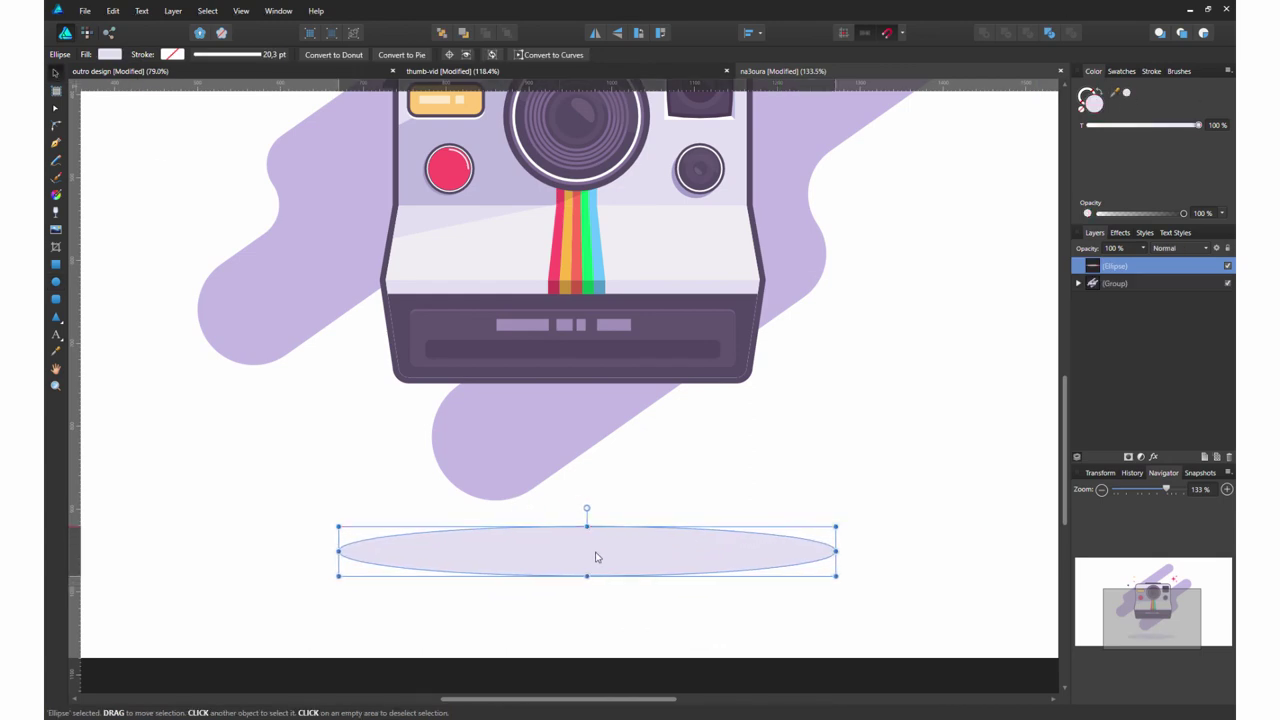
{"action": "scroll", "coordinate": [593, 572], "scroll_direction": "down", "scroll_amount": 2}
{"action": "scroll", "coordinate": [593, 572], "scroll_direction": "down", "scroll_amount": 3}
{"action": "scroll", "coordinate": [531, 561], "scroll_direction": "up", "scroll_amount": 6}
{"action": "left_click_drag", "start_coordinate": [789, 572], "coordinate": [707, 572]}
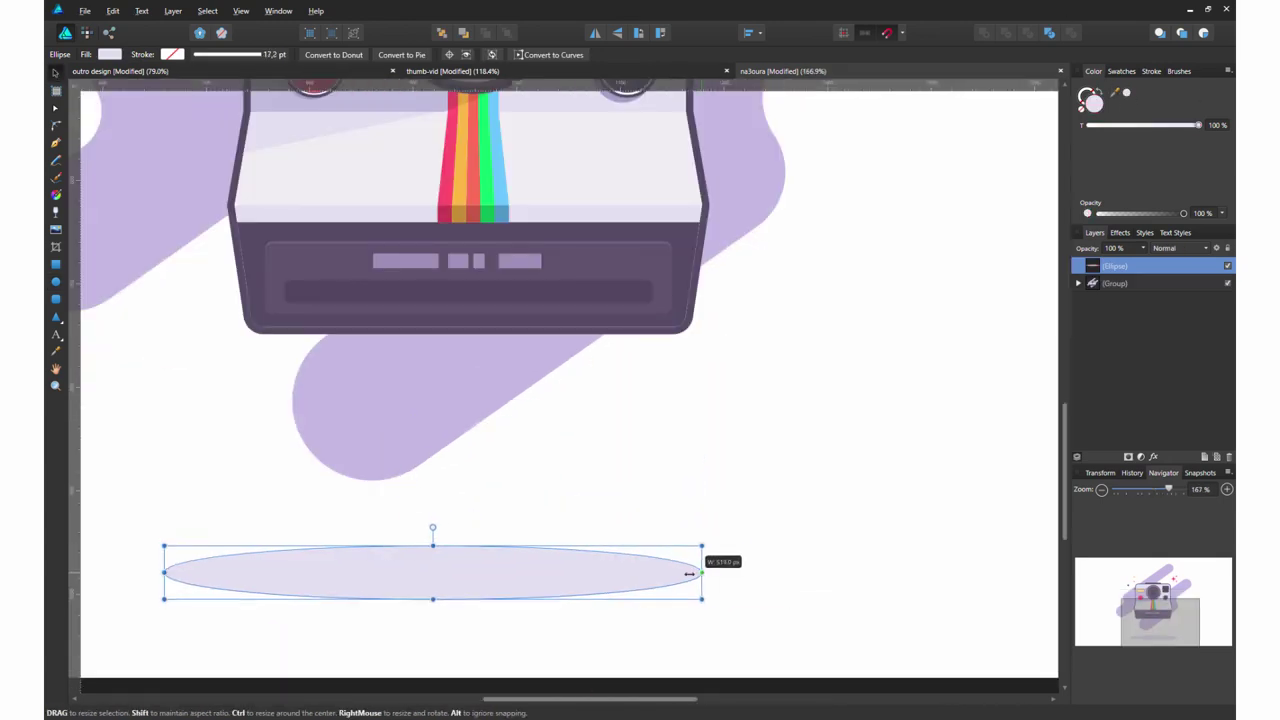
{"action": "left_click_drag", "start_coordinate": [475, 603], "coordinate": [475, 590]}
{"action": "key", "text": "ctrl+0"}
{"action": "left_click", "coordinate": [687, 573]}
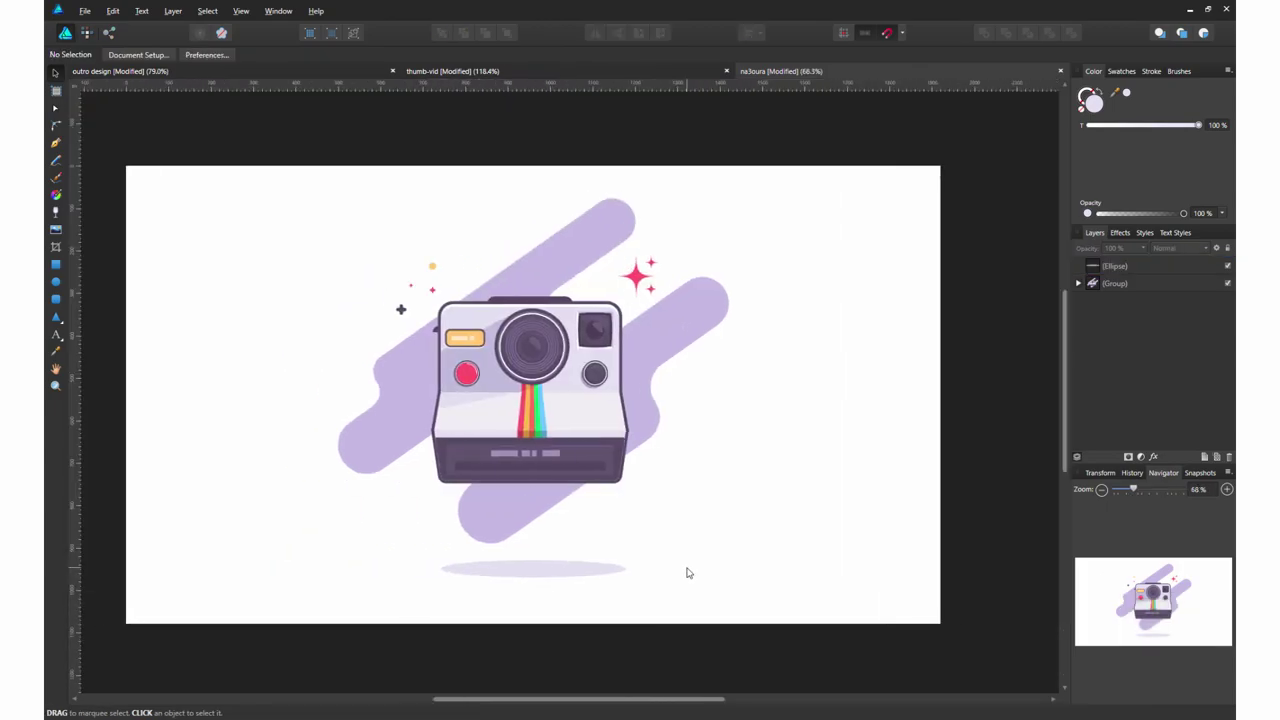